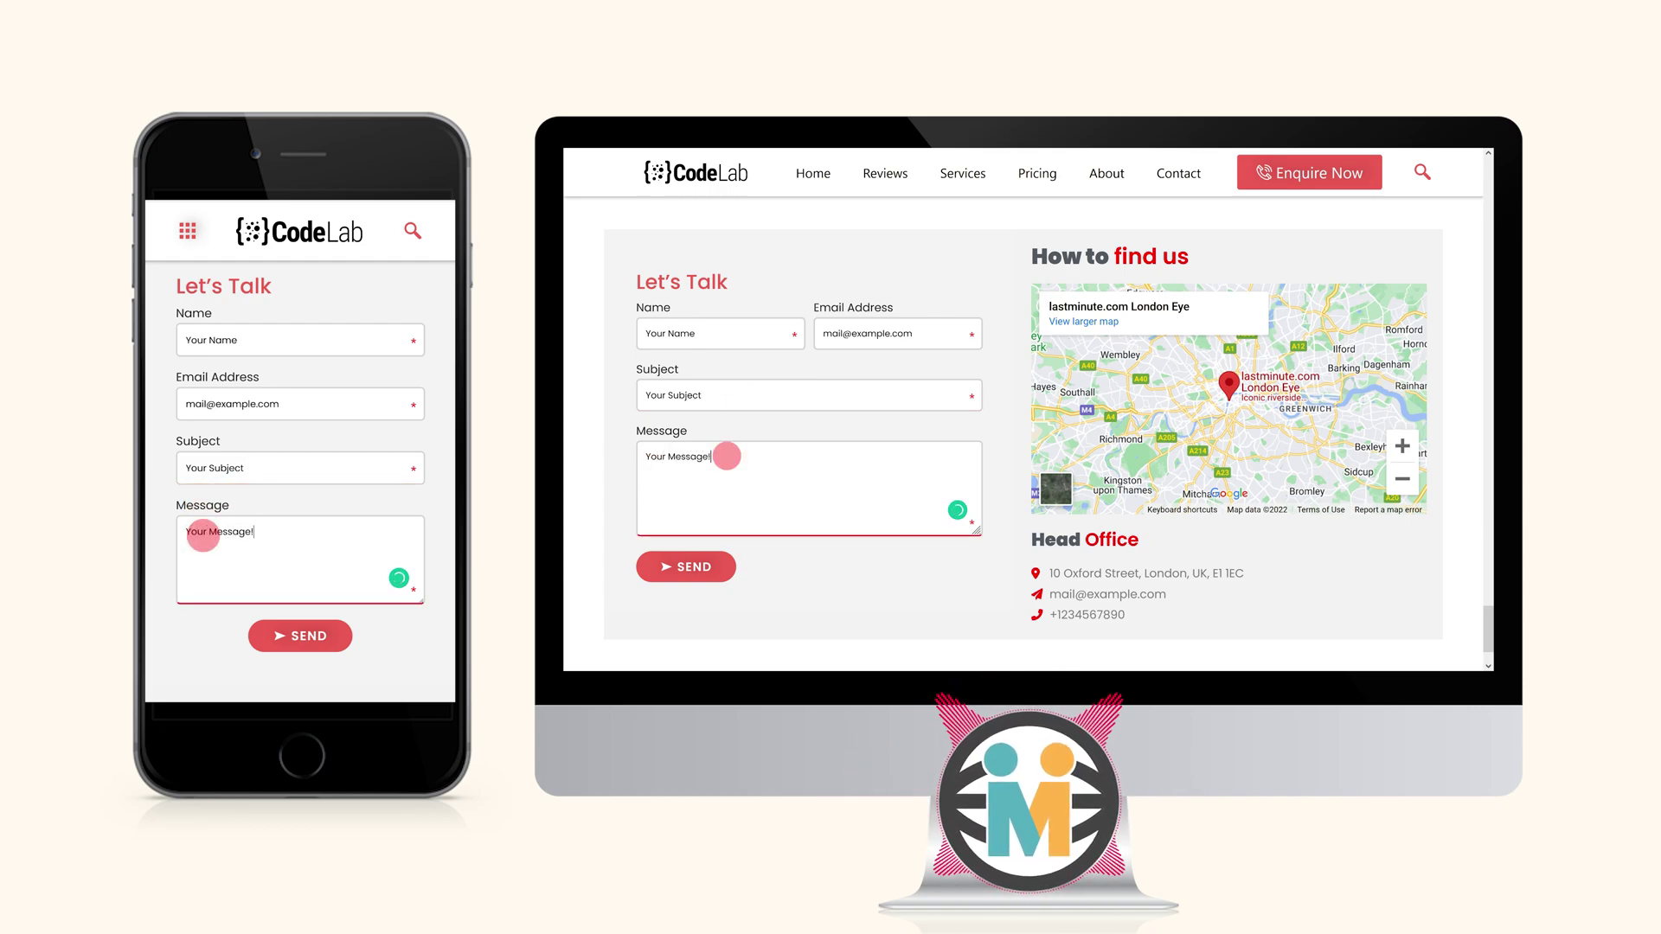
# Step: Send the sample message in the finished CodeLab contact-form preview
pyautogui.click(690, 570)
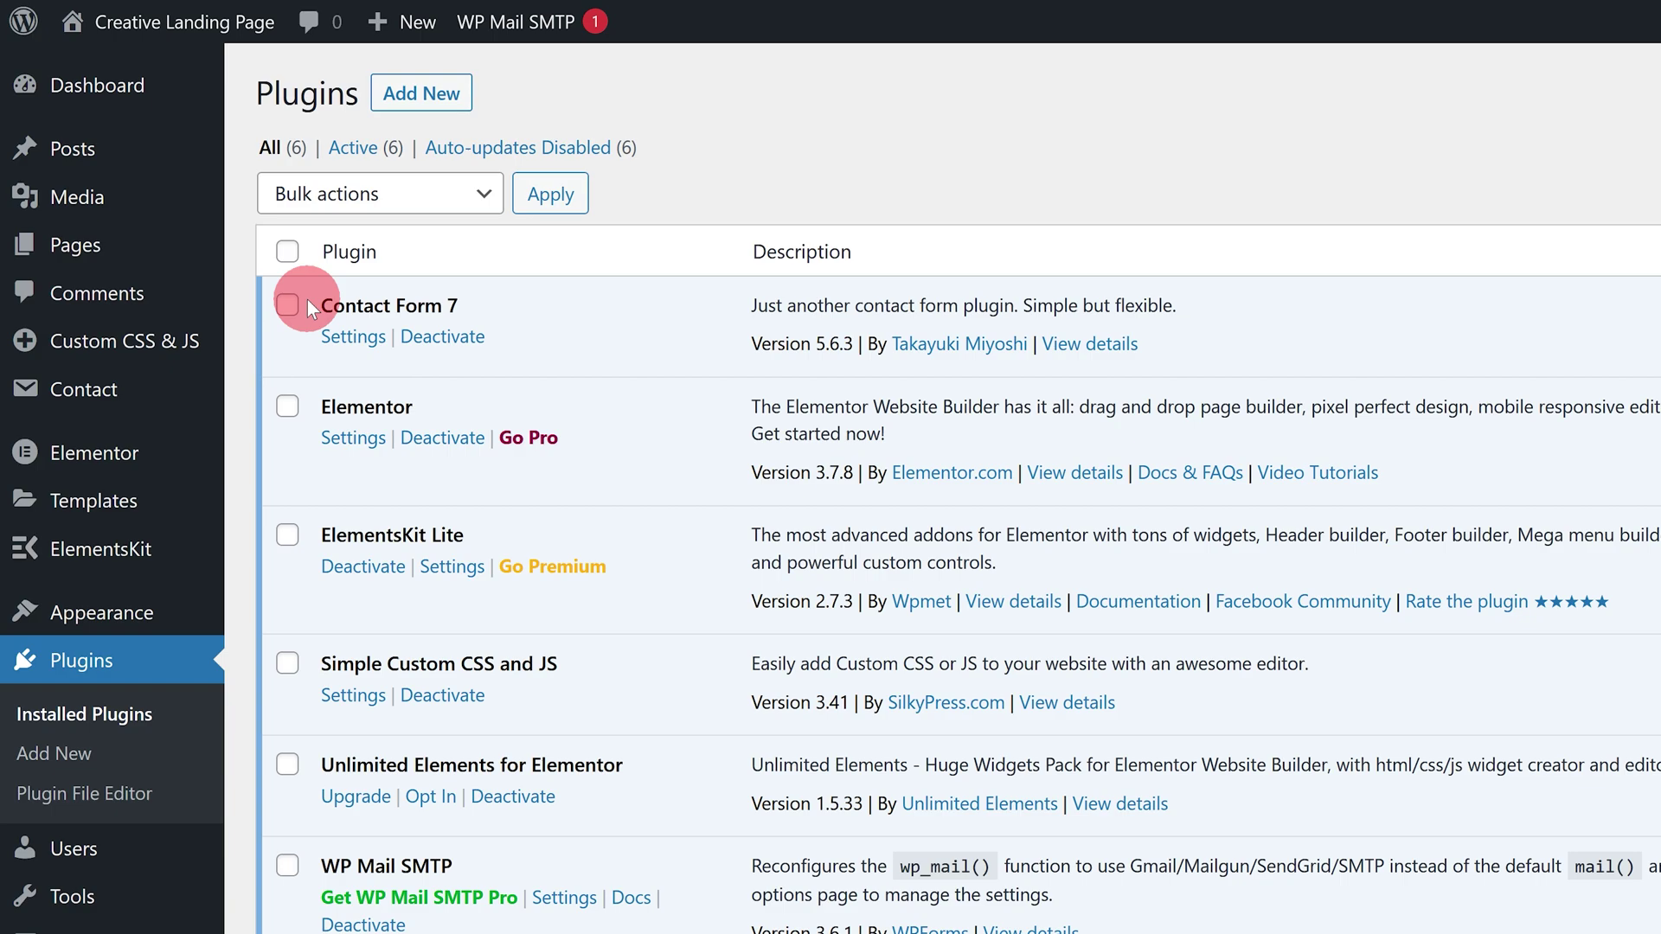
pyautogui.moveTo(308, 299); pyautogui.dragTo(426, 305)
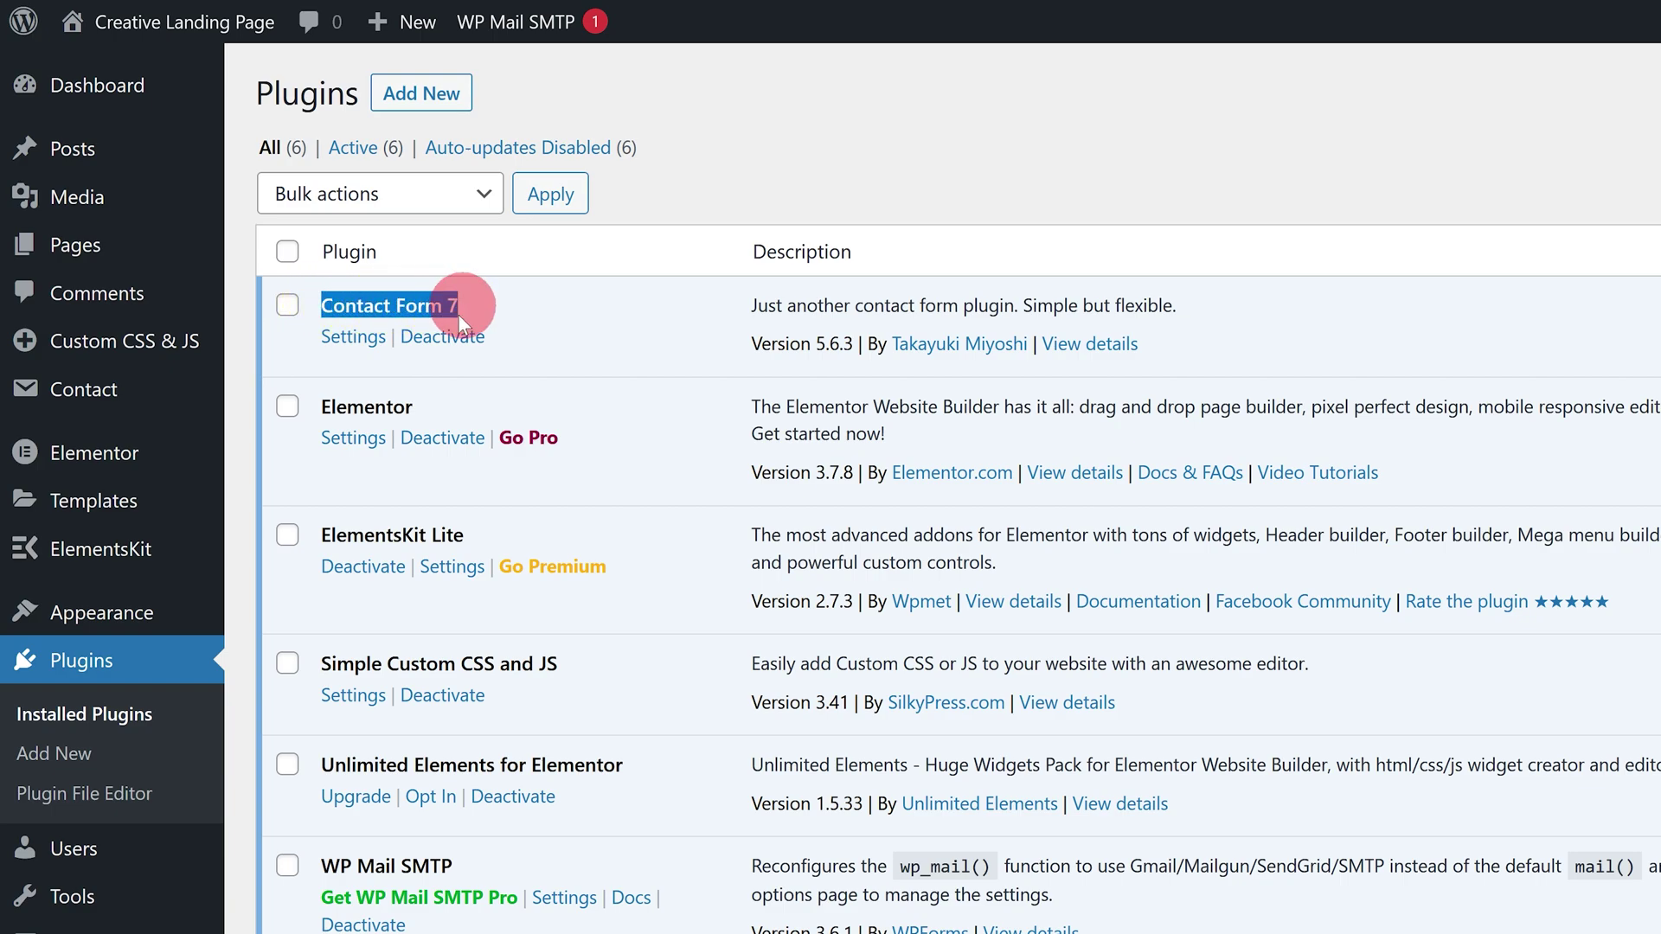
pyautogui.moveTo(313, 663); pyautogui.dragTo(515, 665)
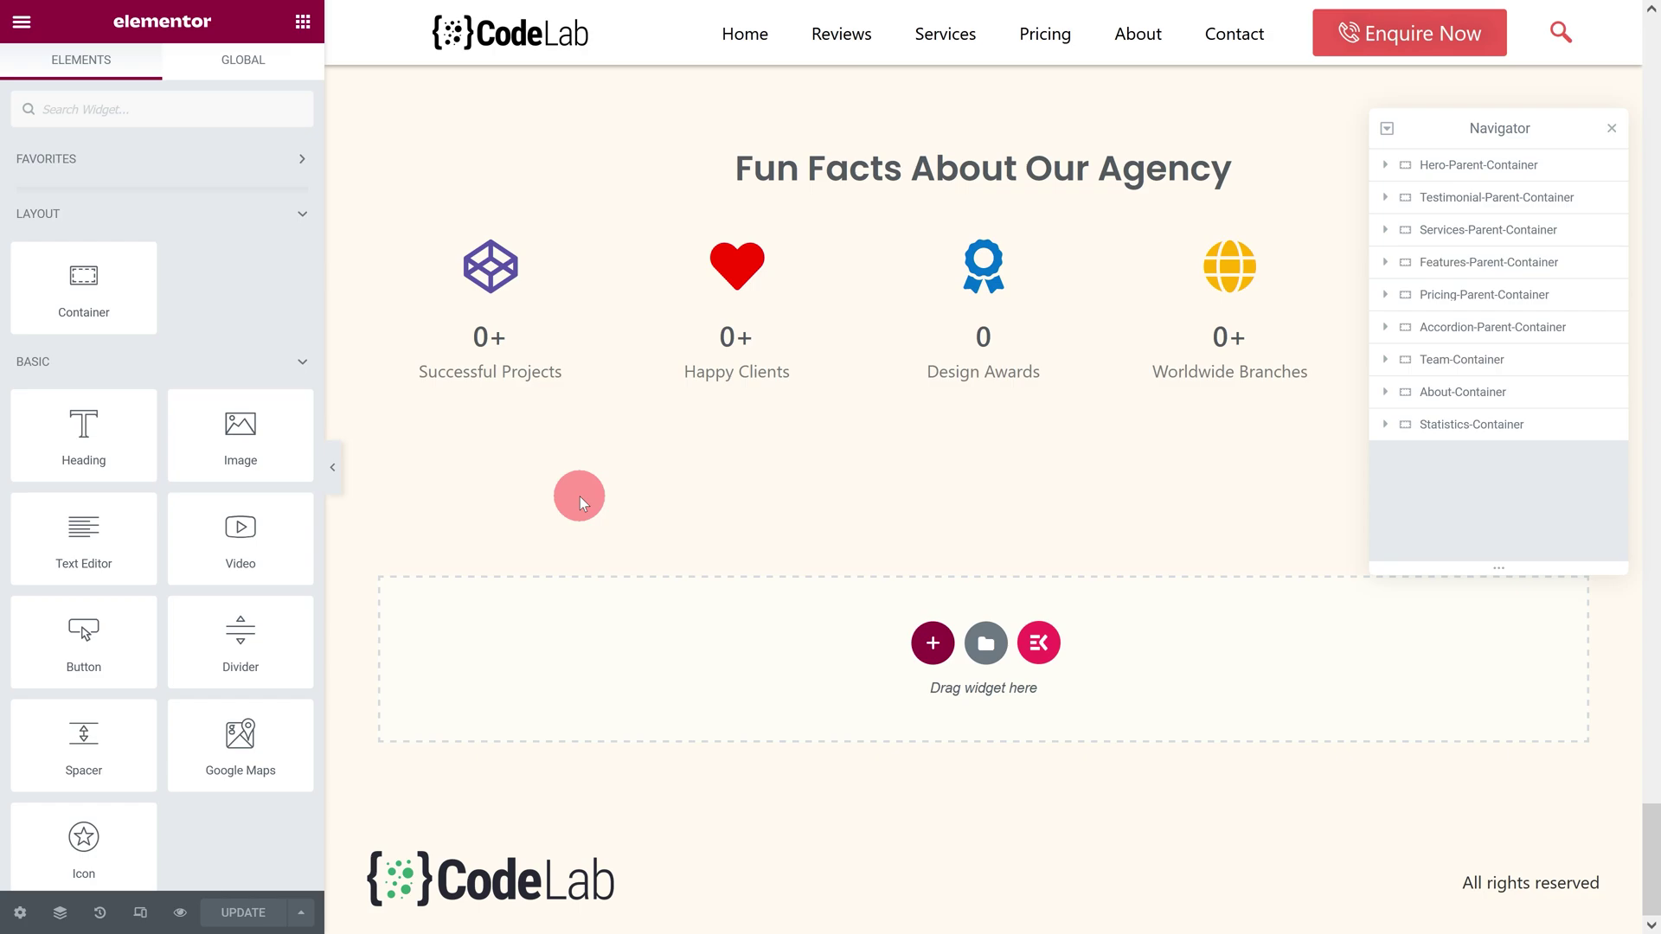
# Step: Add a container below Fun Facts and paste the About container's style onto it
pyautogui.moveTo(83, 286); pyautogui.dragTo(623, 626)
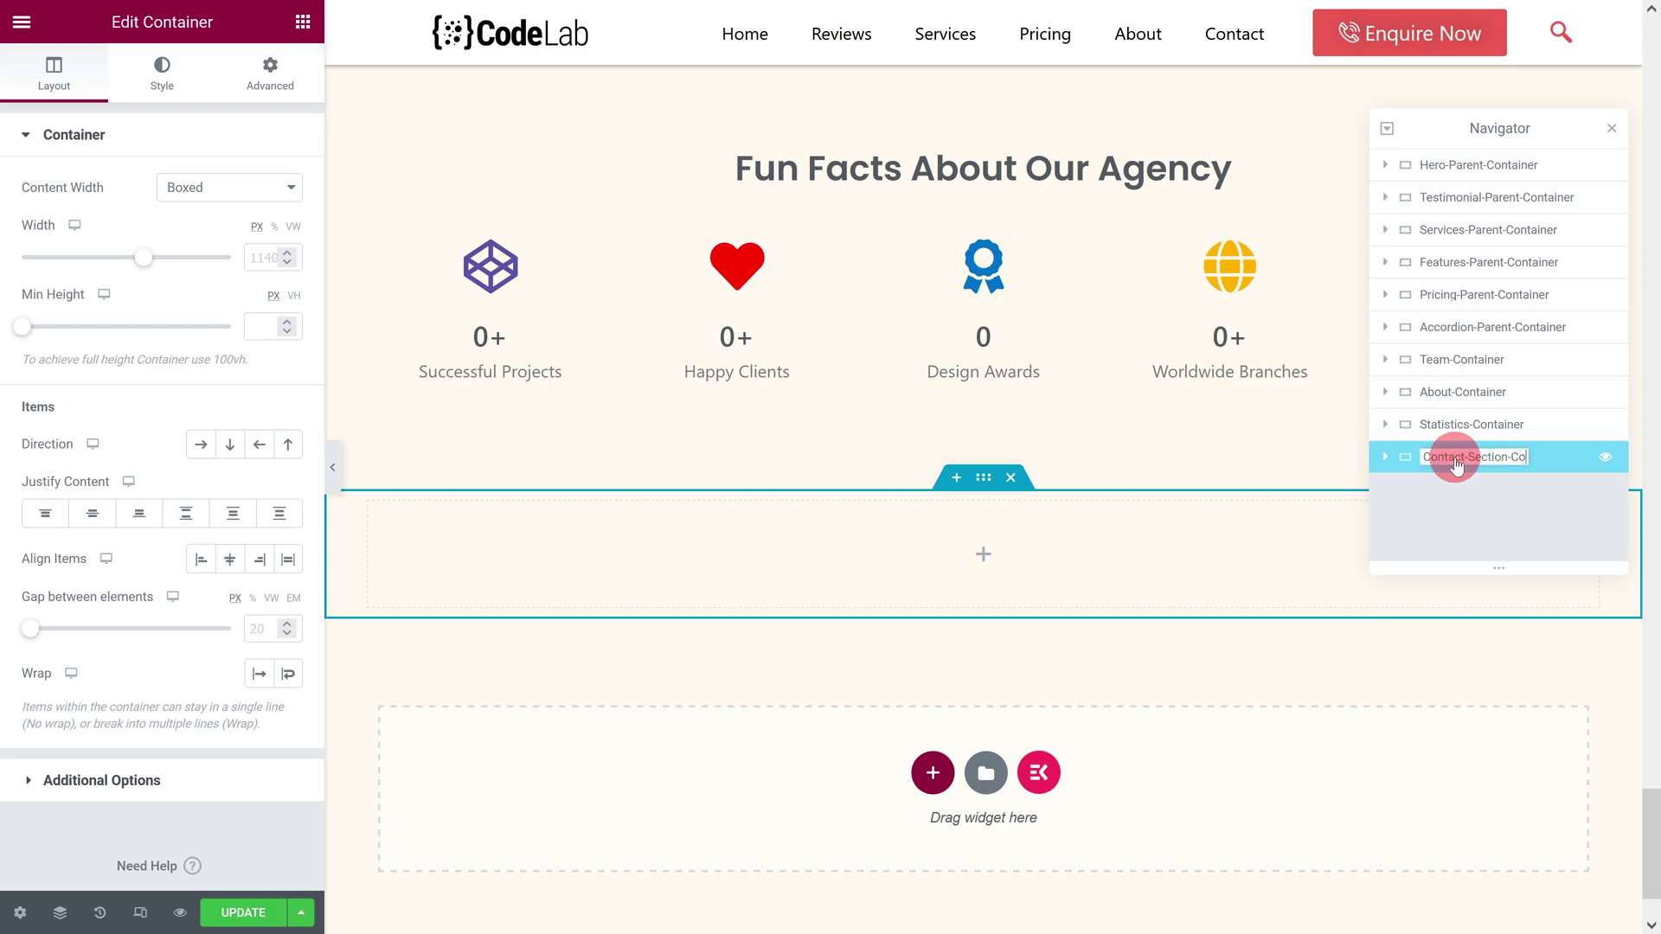
pyautogui.click(1450, 398)
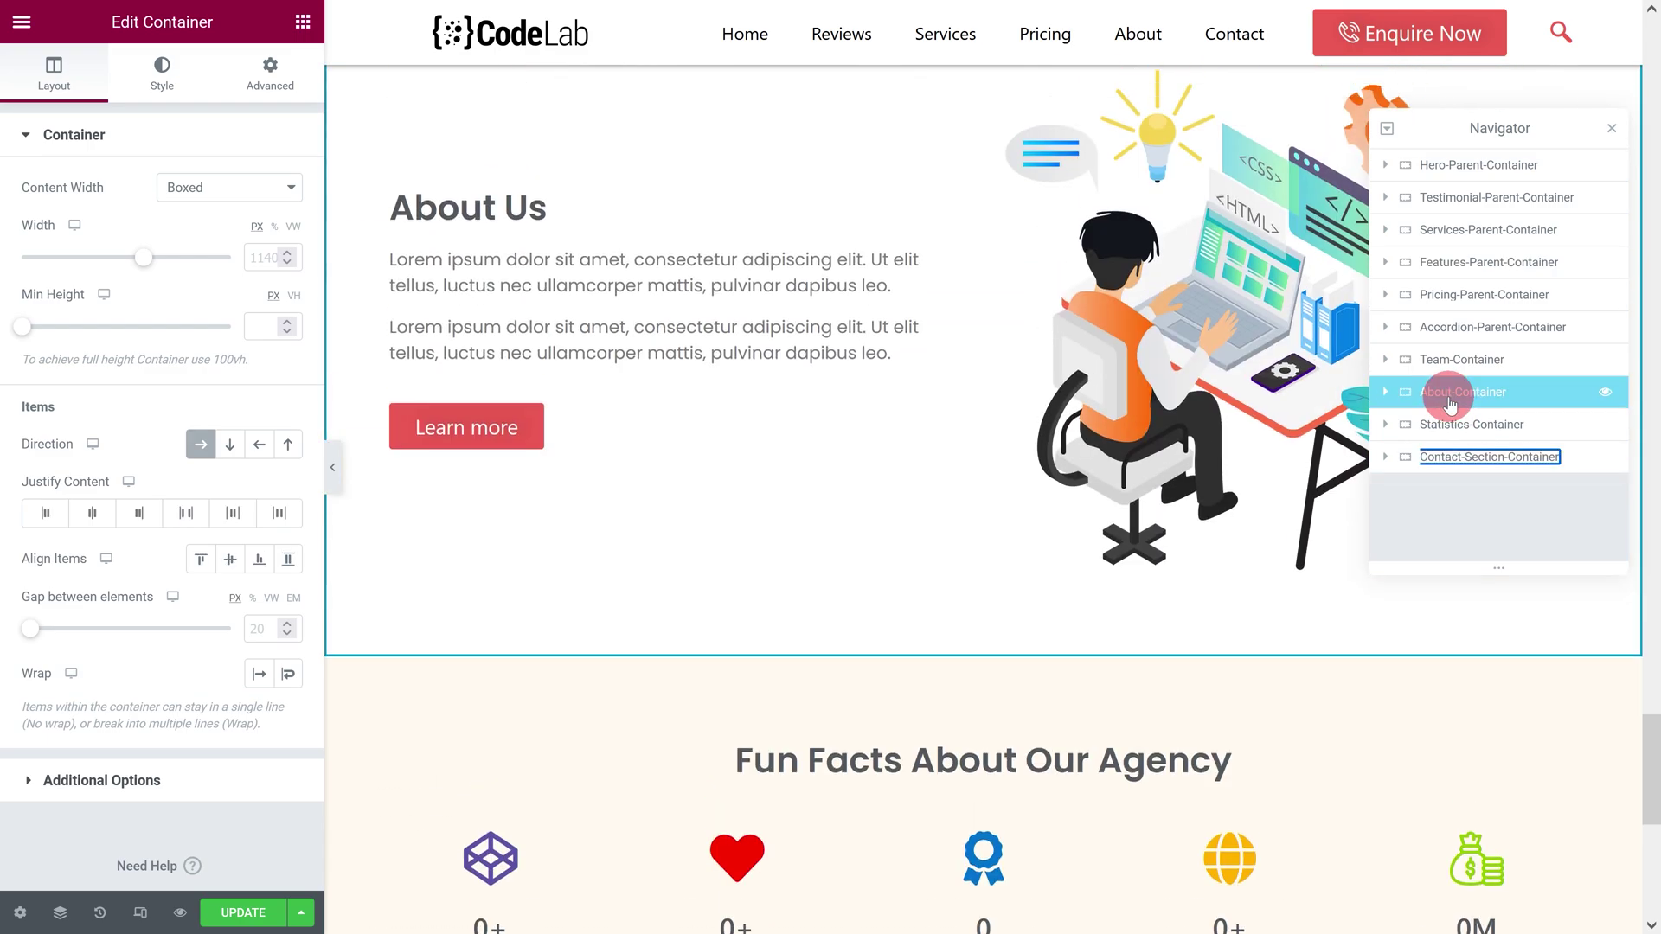
pyautogui.rightClick(1450, 402)
pyautogui.click(1490, 522)
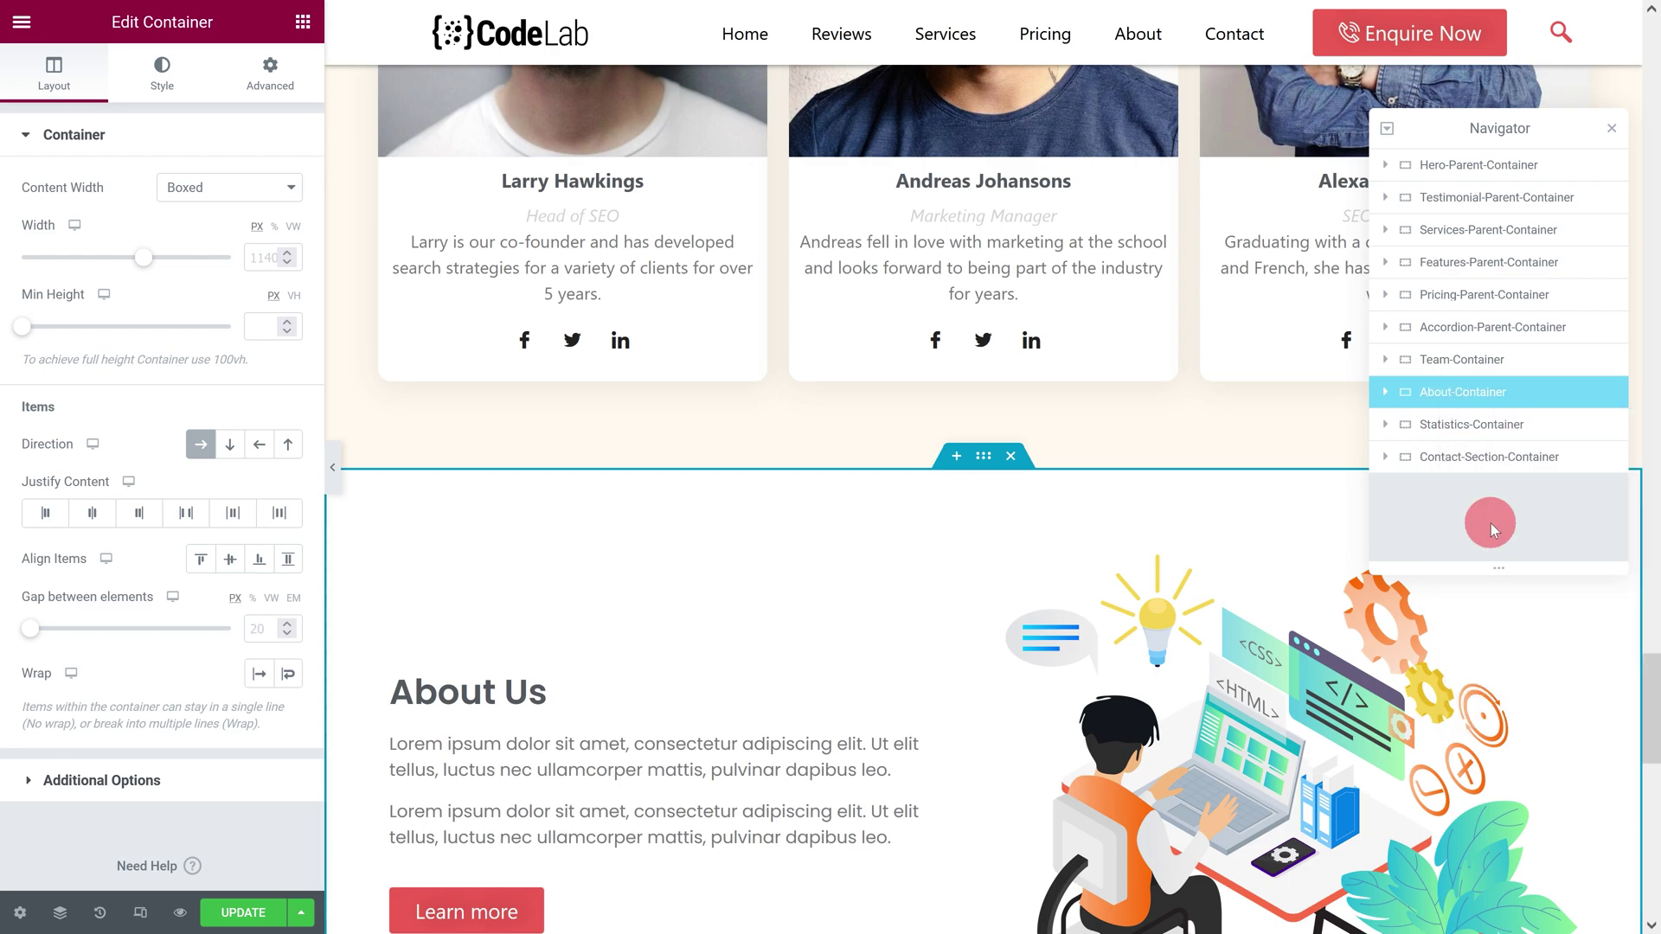
pyautogui.click(1451, 461)
pyautogui.rightClick(1453, 460)
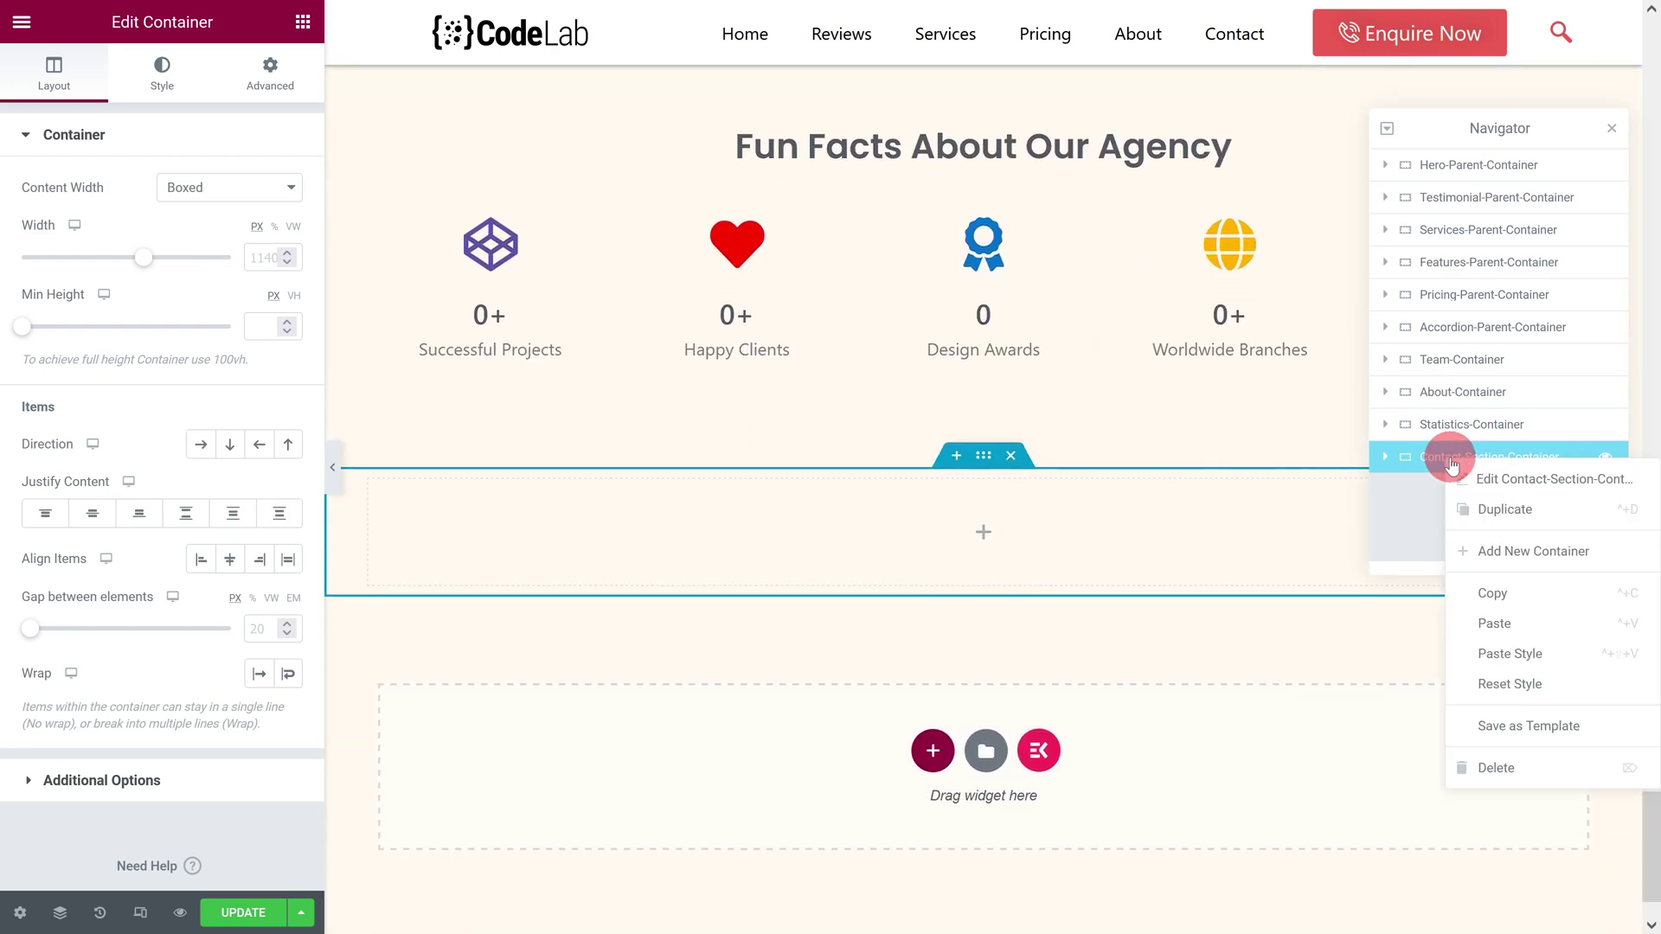
pyautogui.click(1512, 655)
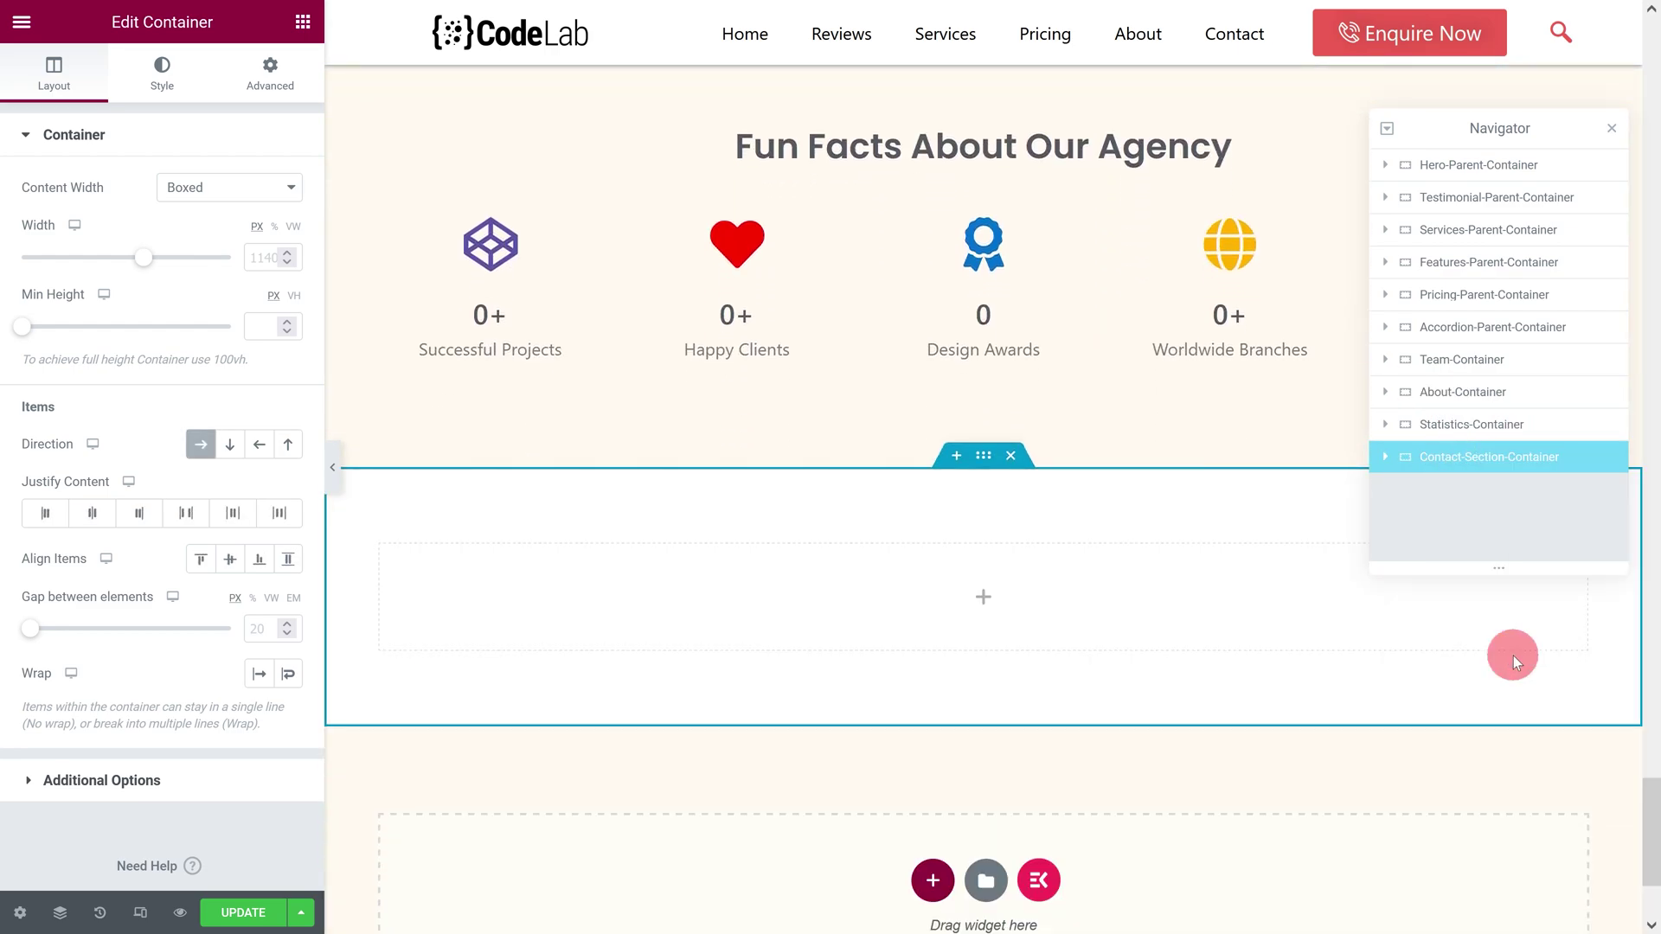
# Step: Add a child container named Form-Container and duplicate it as Map-Container
pyautogui.click(302, 22)
pyautogui.moveTo(152, 286); pyautogui.dragTo(678, 609)
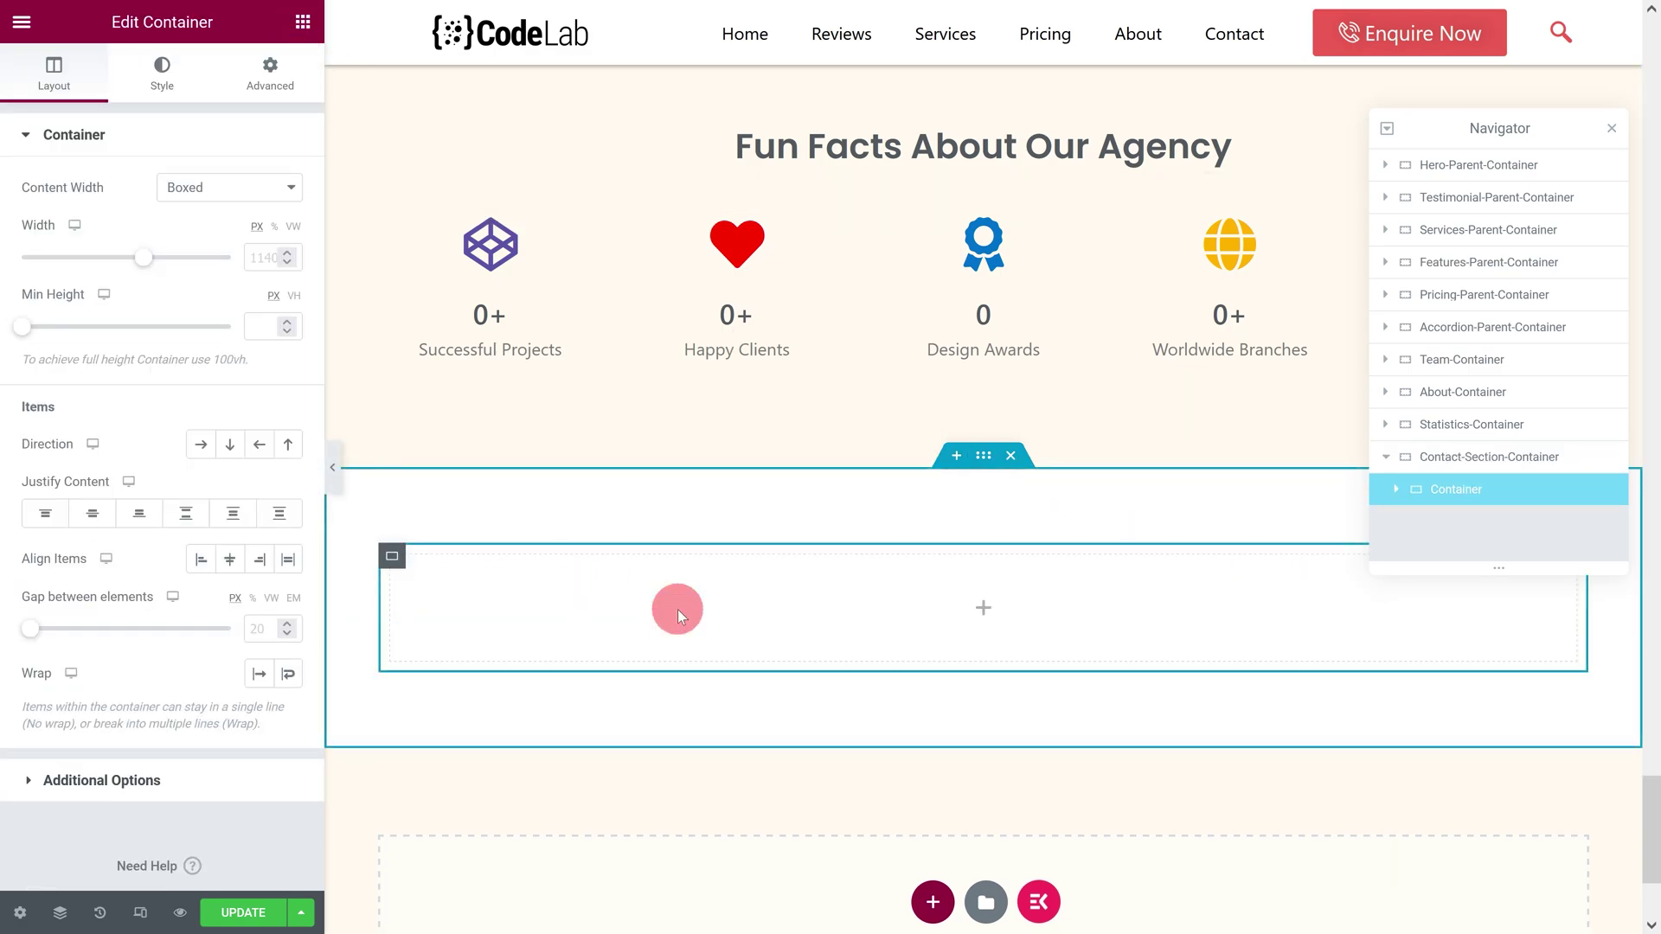
pyautogui.click(1426, 515)
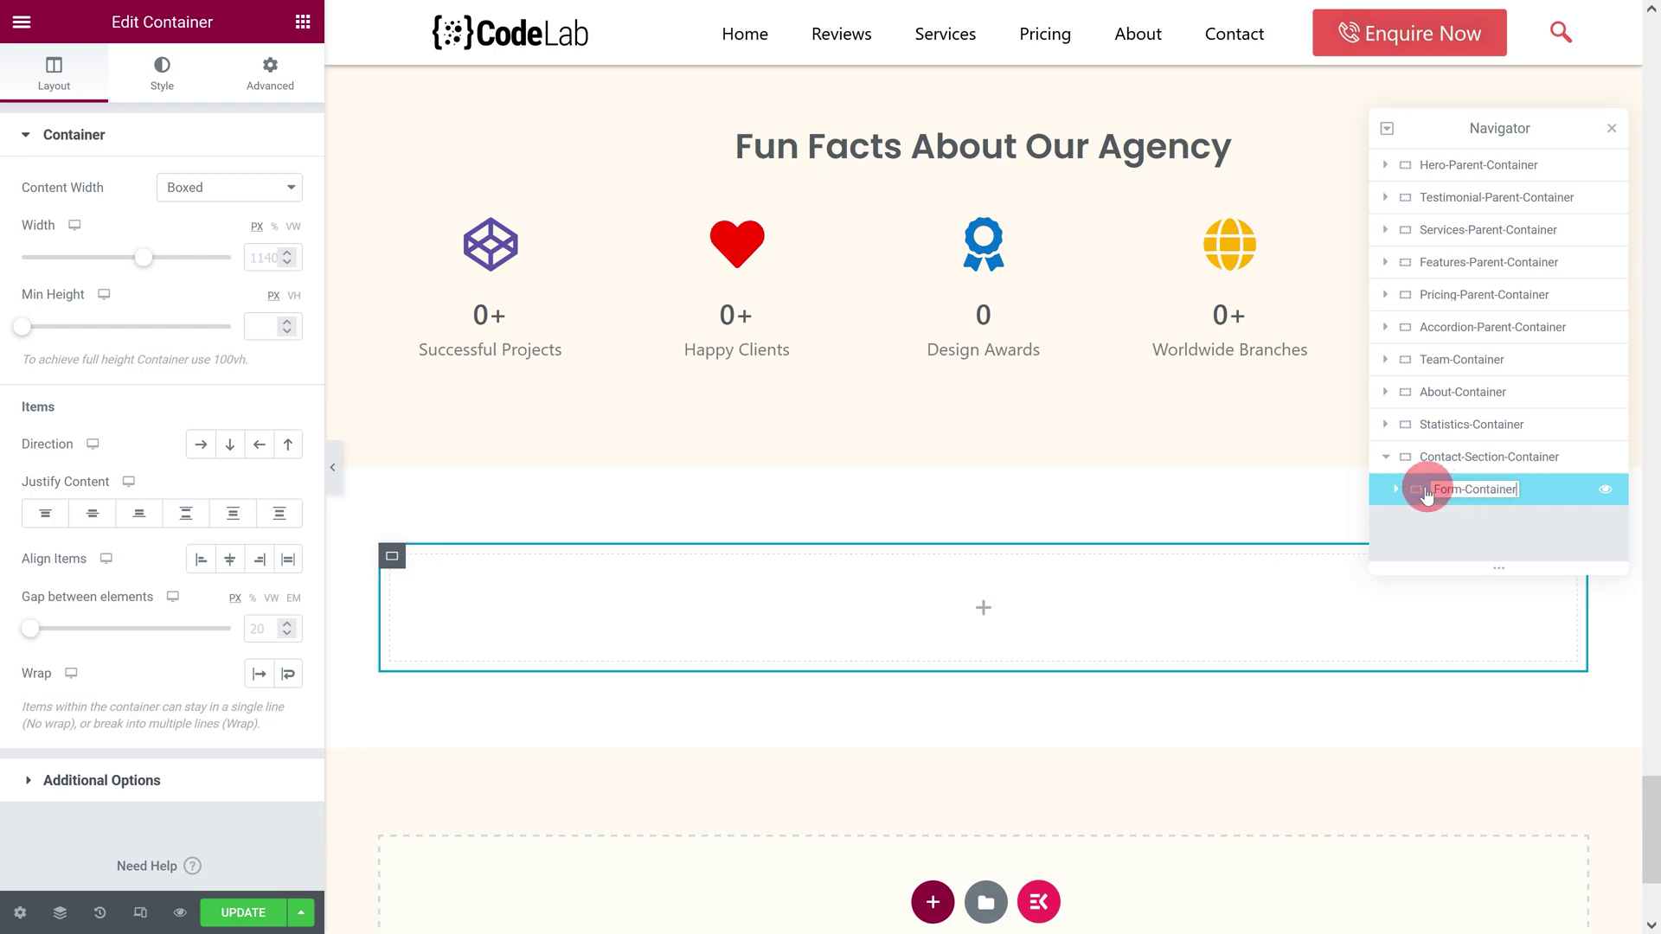
pyautogui.rightClick(1417, 492)
pyautogui.click(1453, 534)
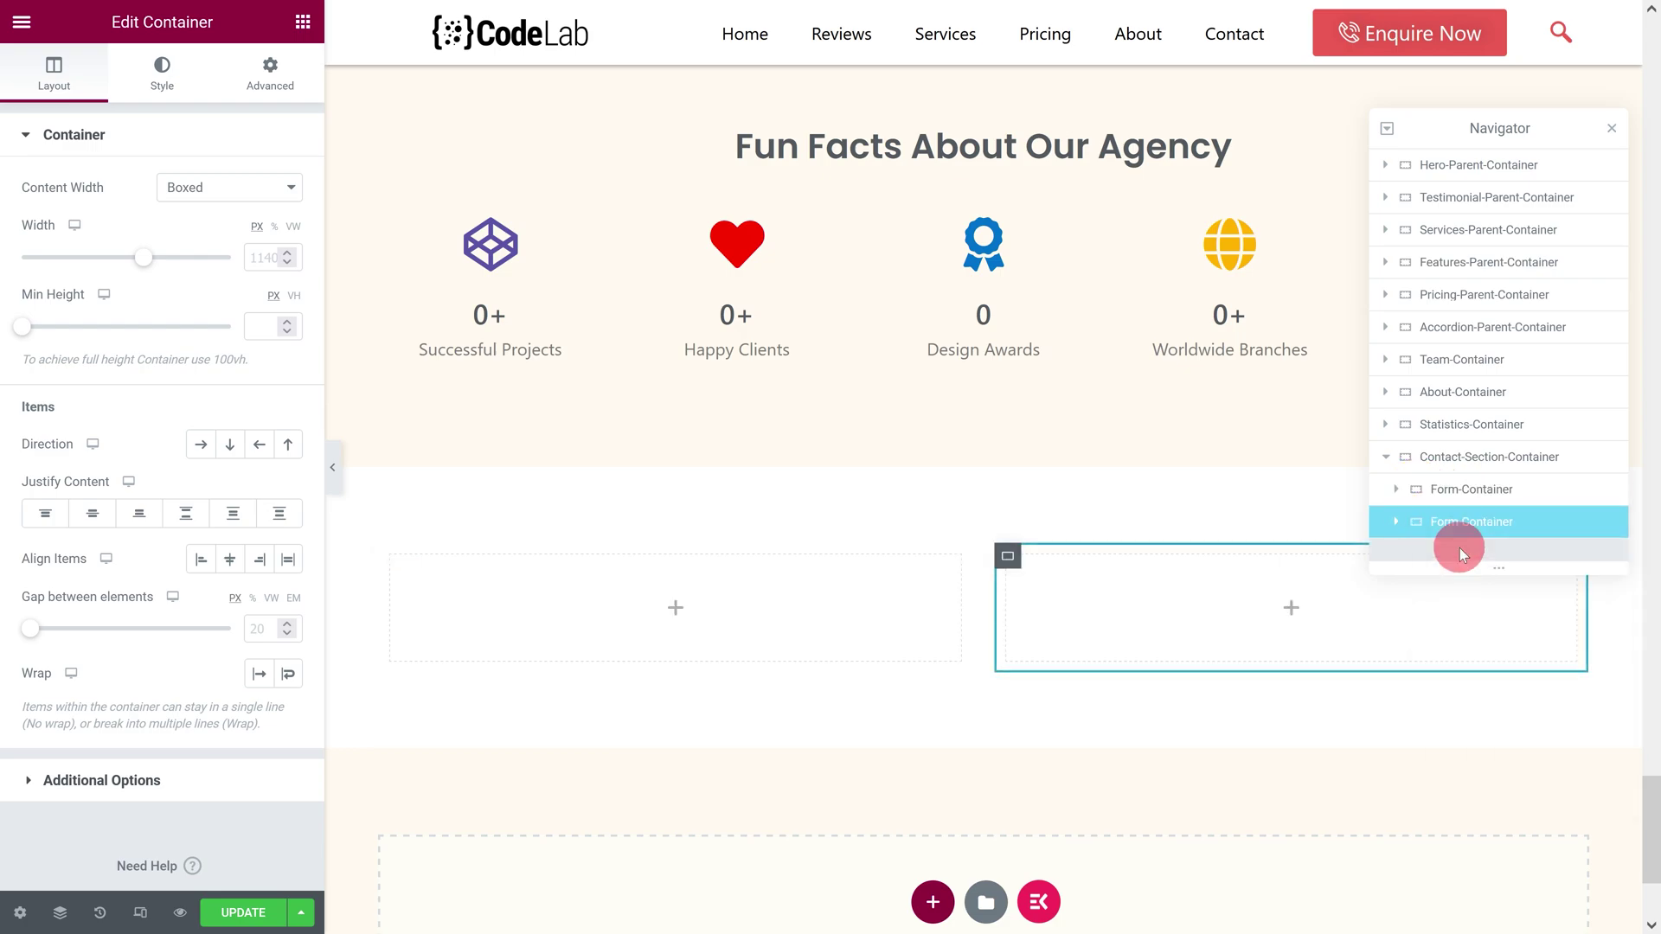
pyautogui.click(1417, 528)
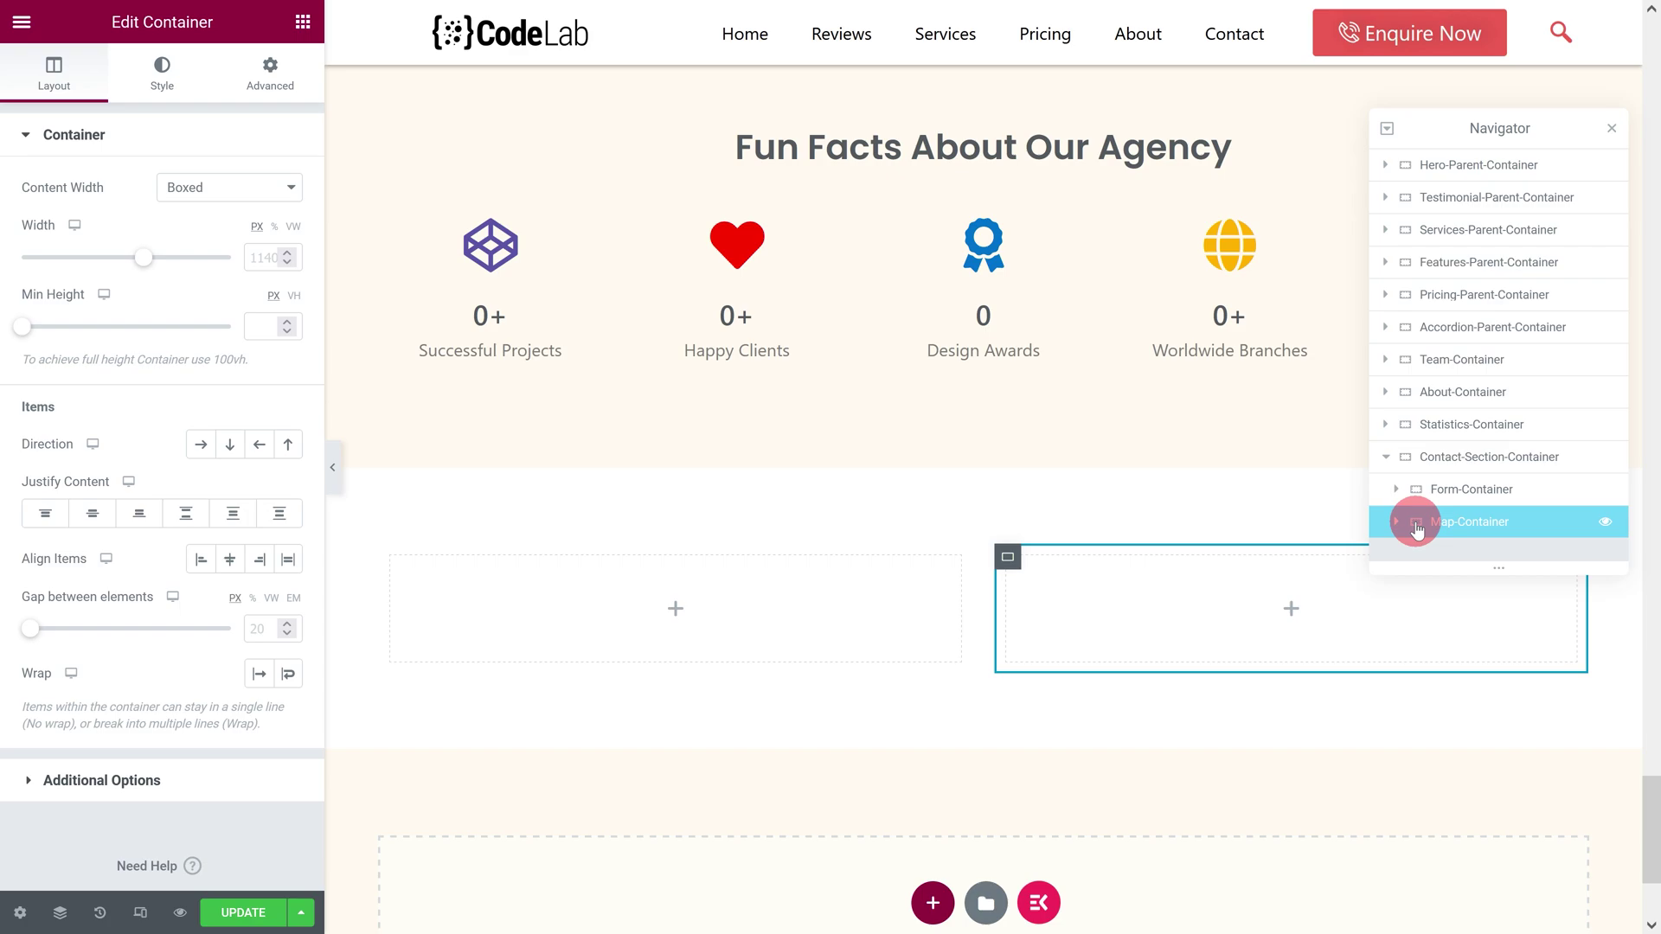
# Step: Add a left-aligned heading to Map-Container with the HTML title 'How to find us'
pyautogui.click(298, 26)
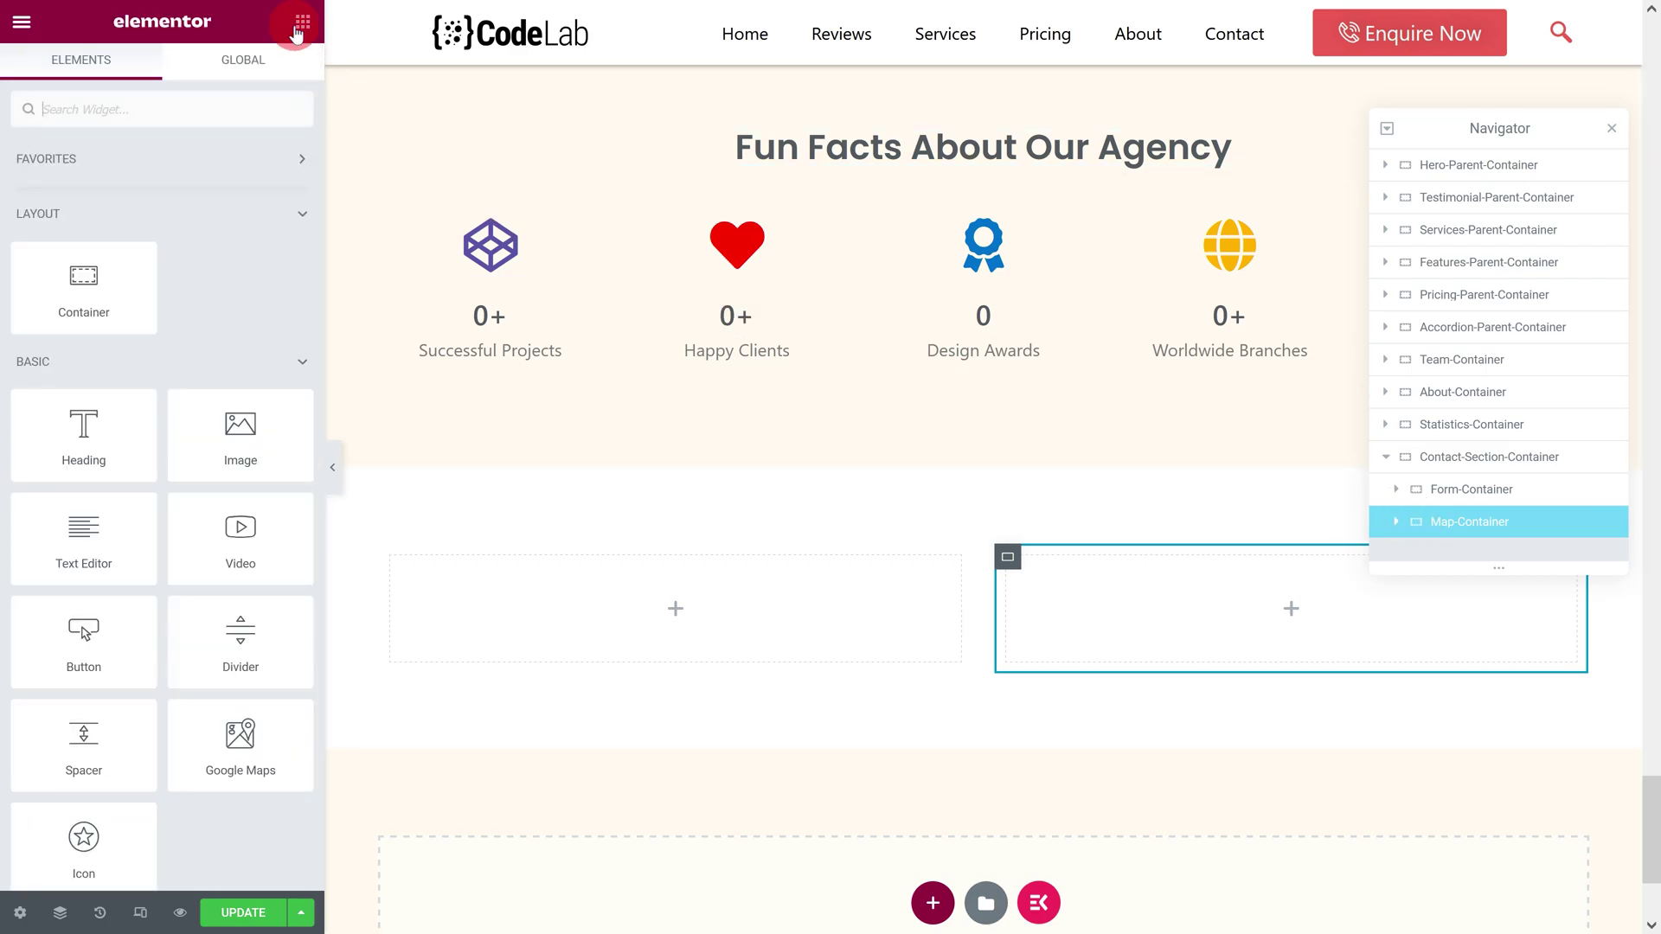
pyautogui.moveTo(39, 441); pyautogui.dragTo(1067, 601)
pyautogui.moveTo(264, 266); pyautogui.dragTo(6, 285)
pyautogui.write('<strong>How to</strong> <span style="color:red"> find us</span>')
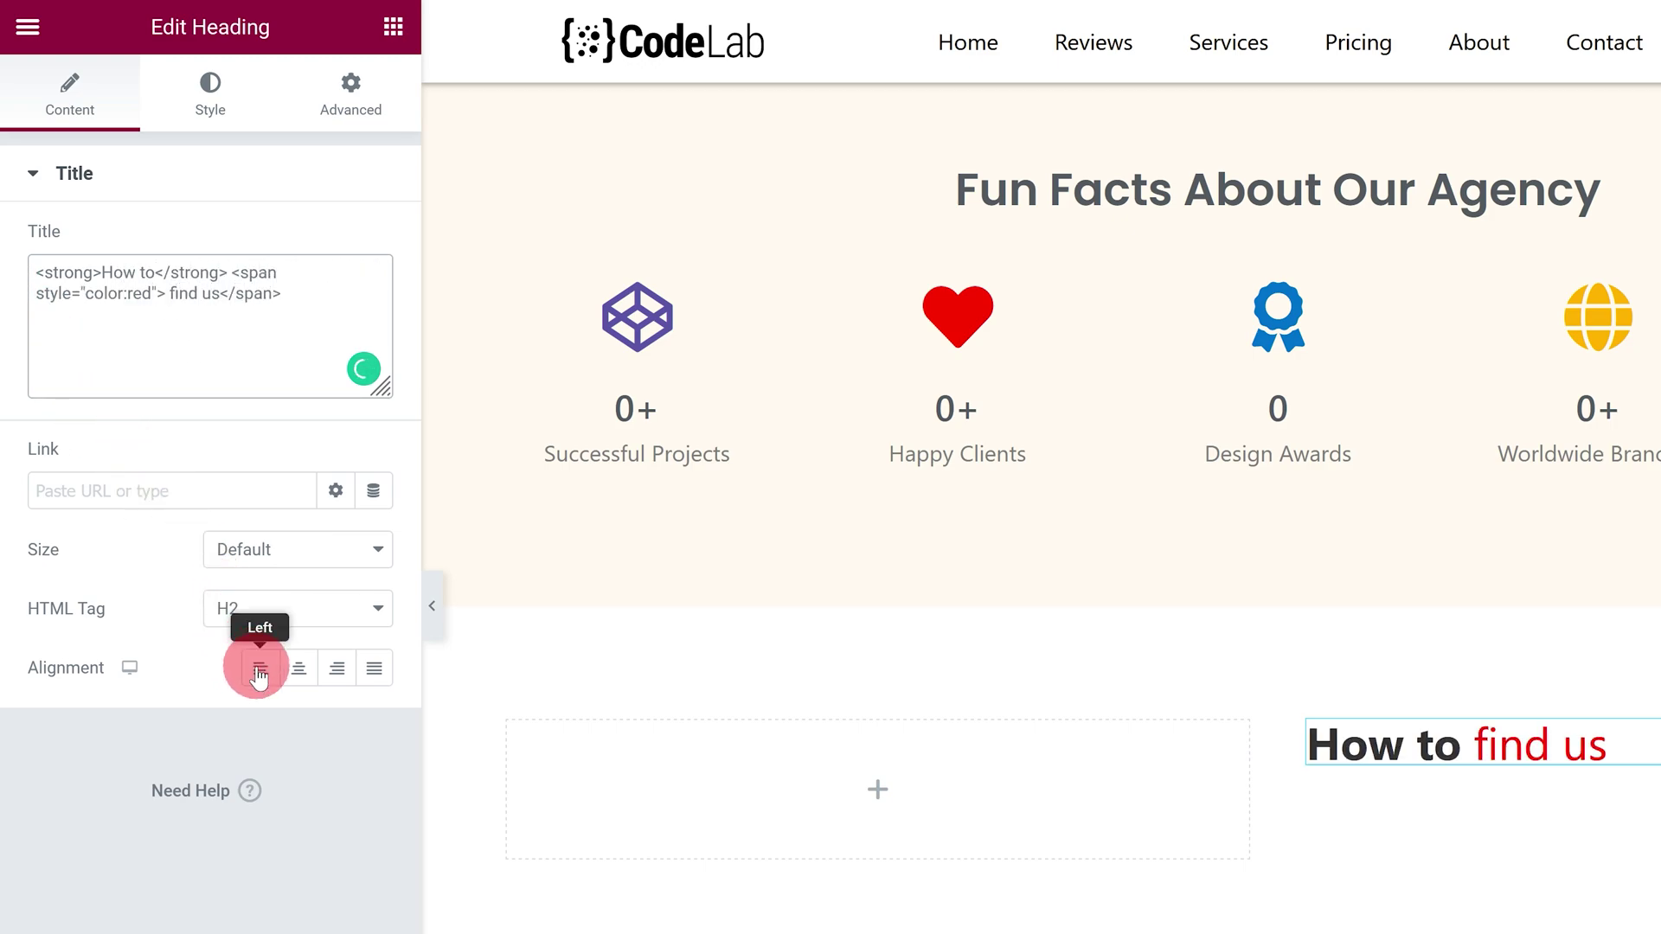
pyautogui.click(260, 668)
# Step: Style the heading with Secondary colour, Poppins font, 1.7em size and weight 600
pyautogui.click(199, 86)
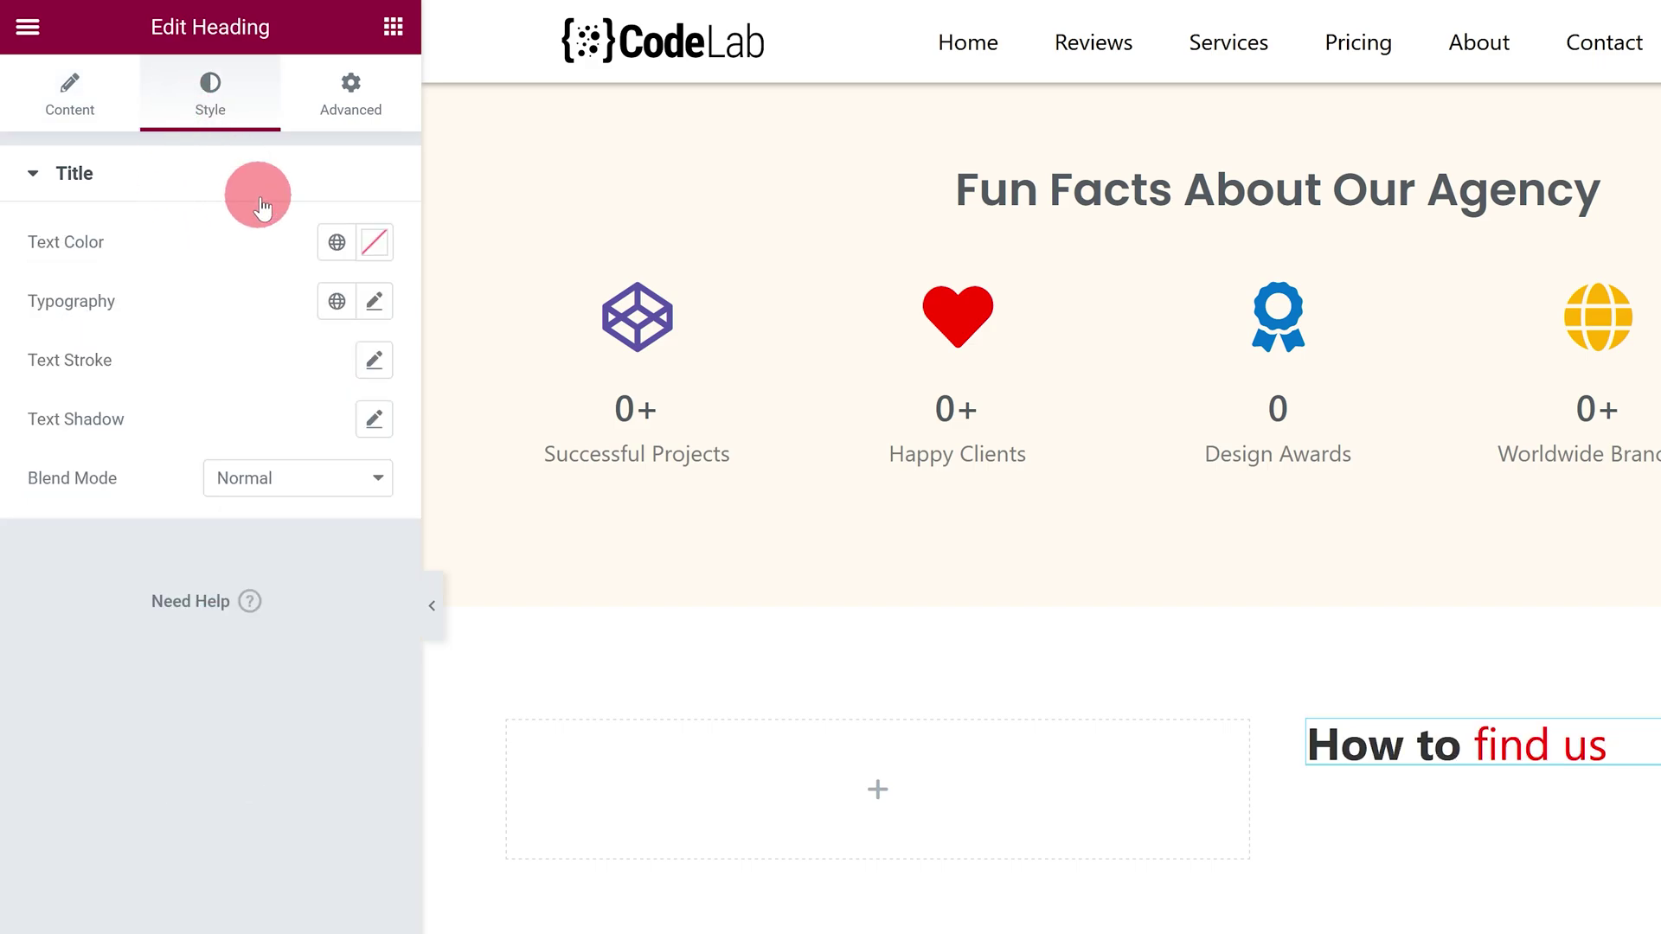
pyautogui.click(336, 243)
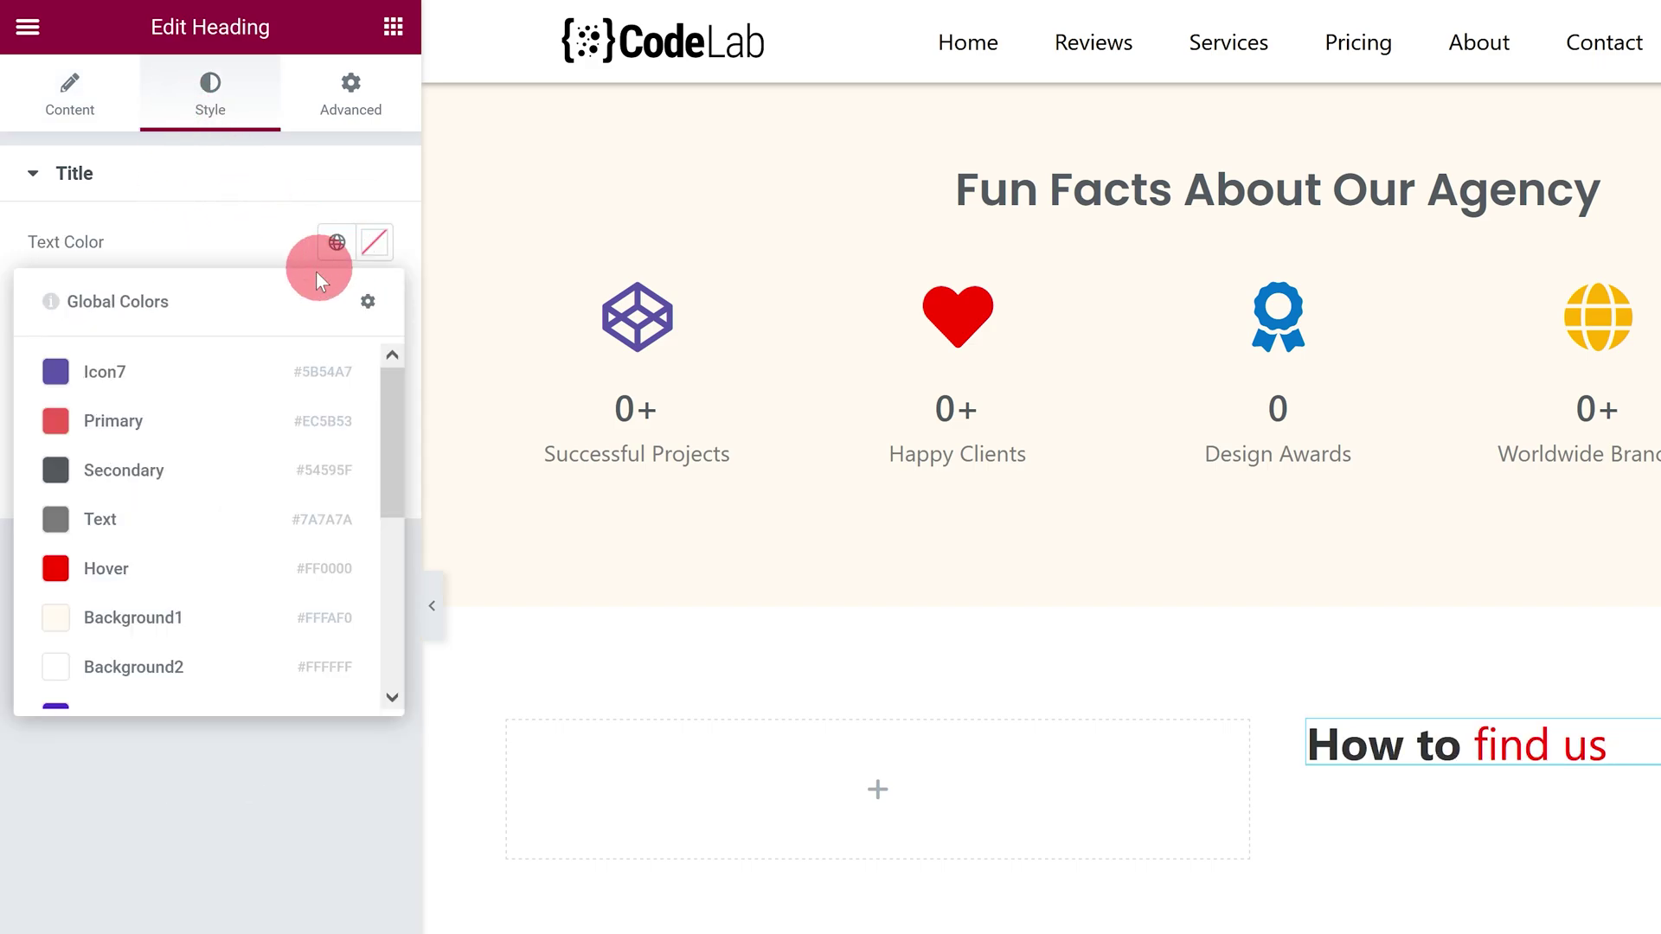
pyautogui.click(170, 470)
pyautogui.click(372, 303)
pyautogui.click(270, 432)
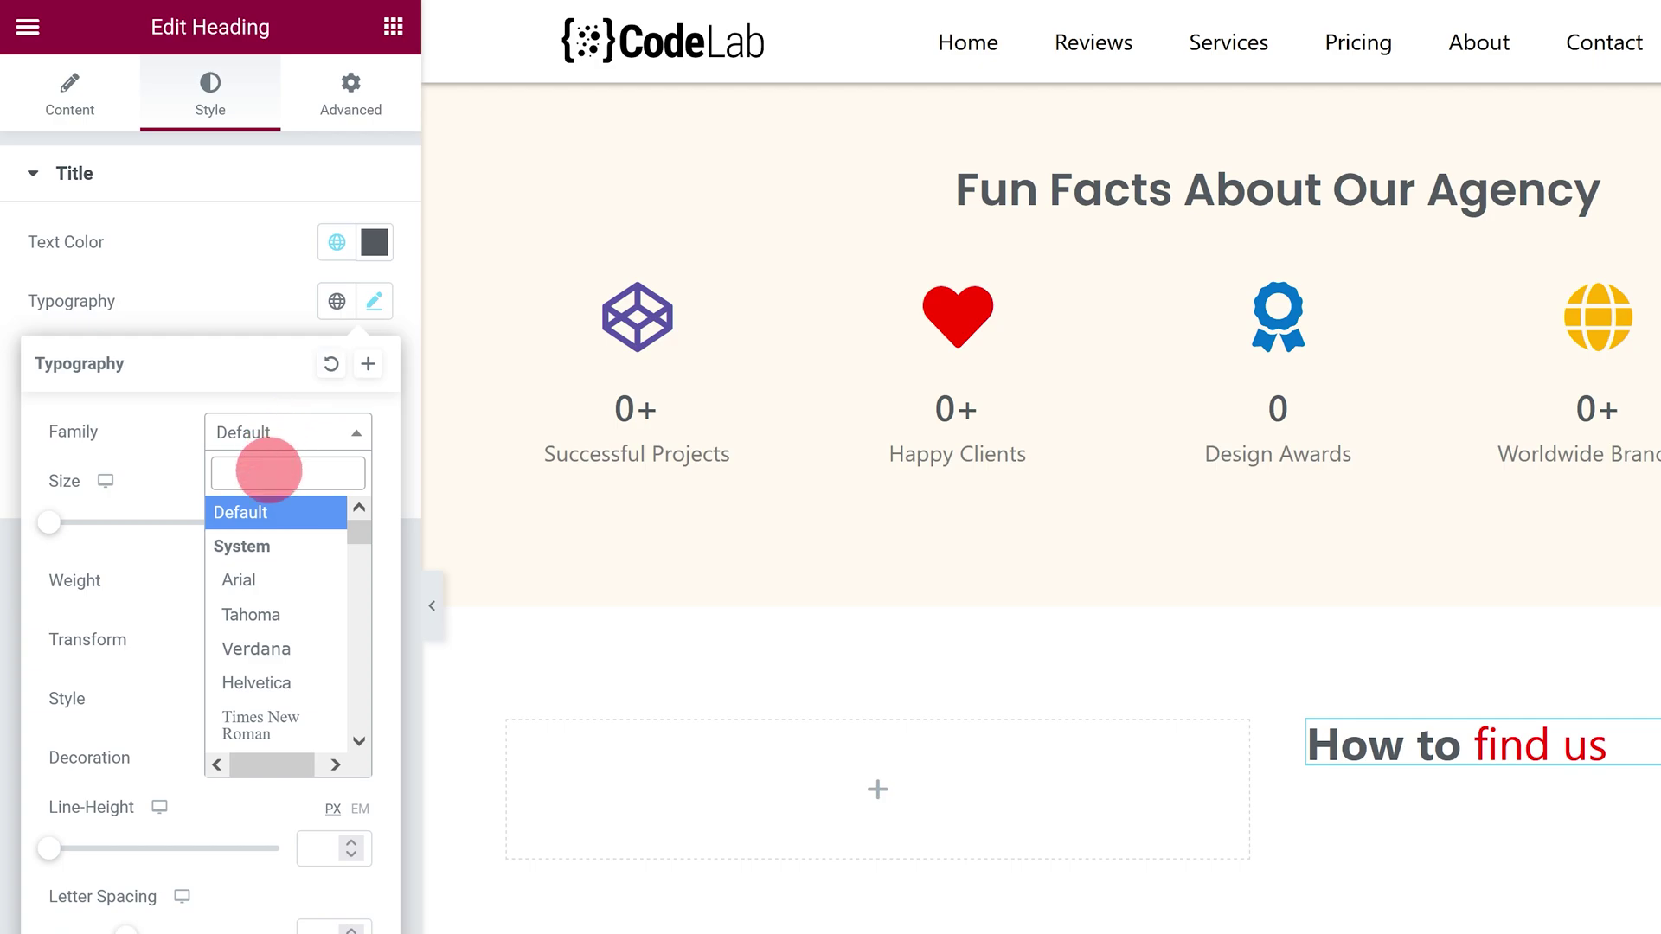
pyautogui.write('poppins')
pyautogui.click(263, 543)
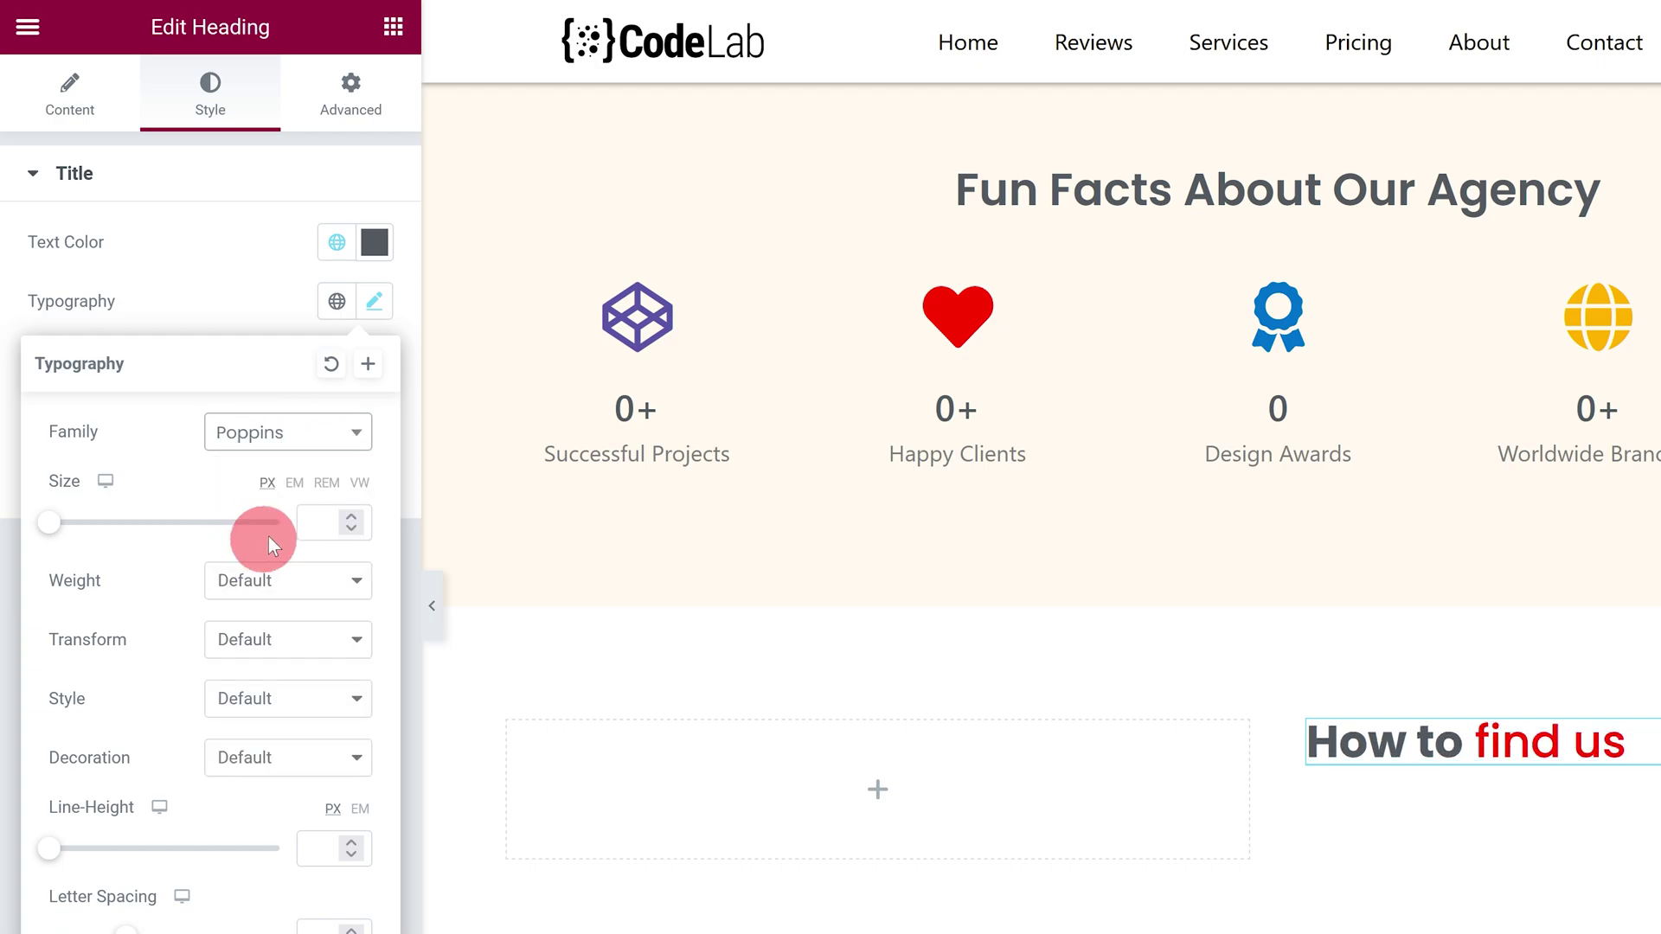
pyautogui.click(295, 483)
pyautogui.click(315, 523)
pyautogui.write('1.7')
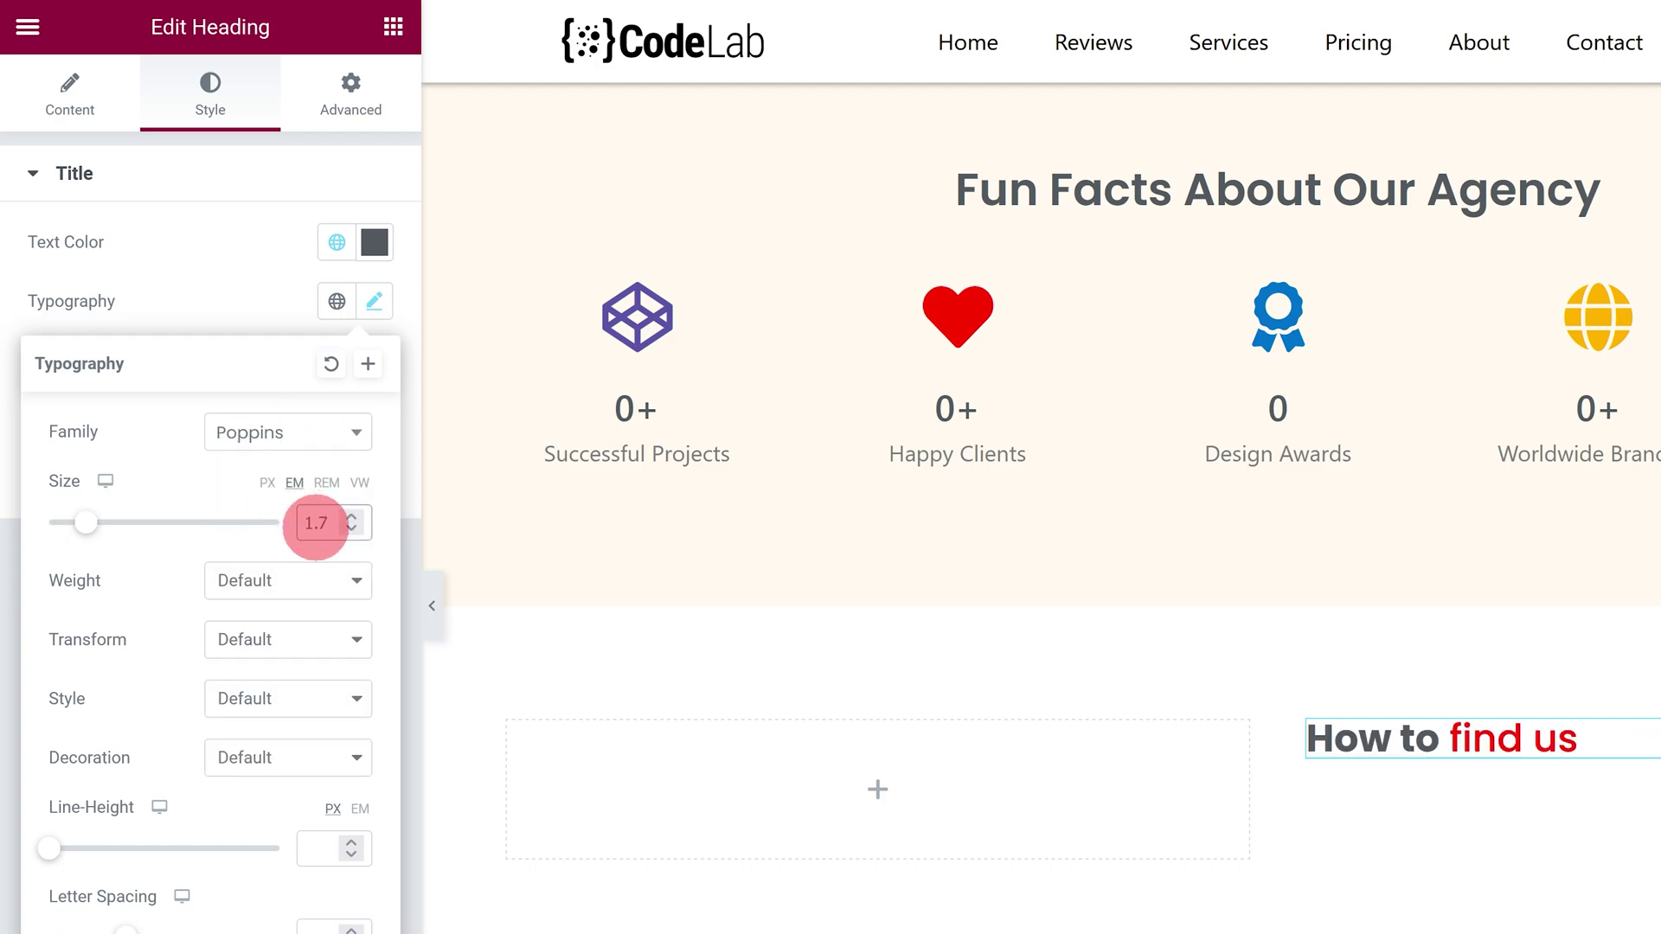
pyautogui.click(290, 589)
pyautogui.click(253, 762)
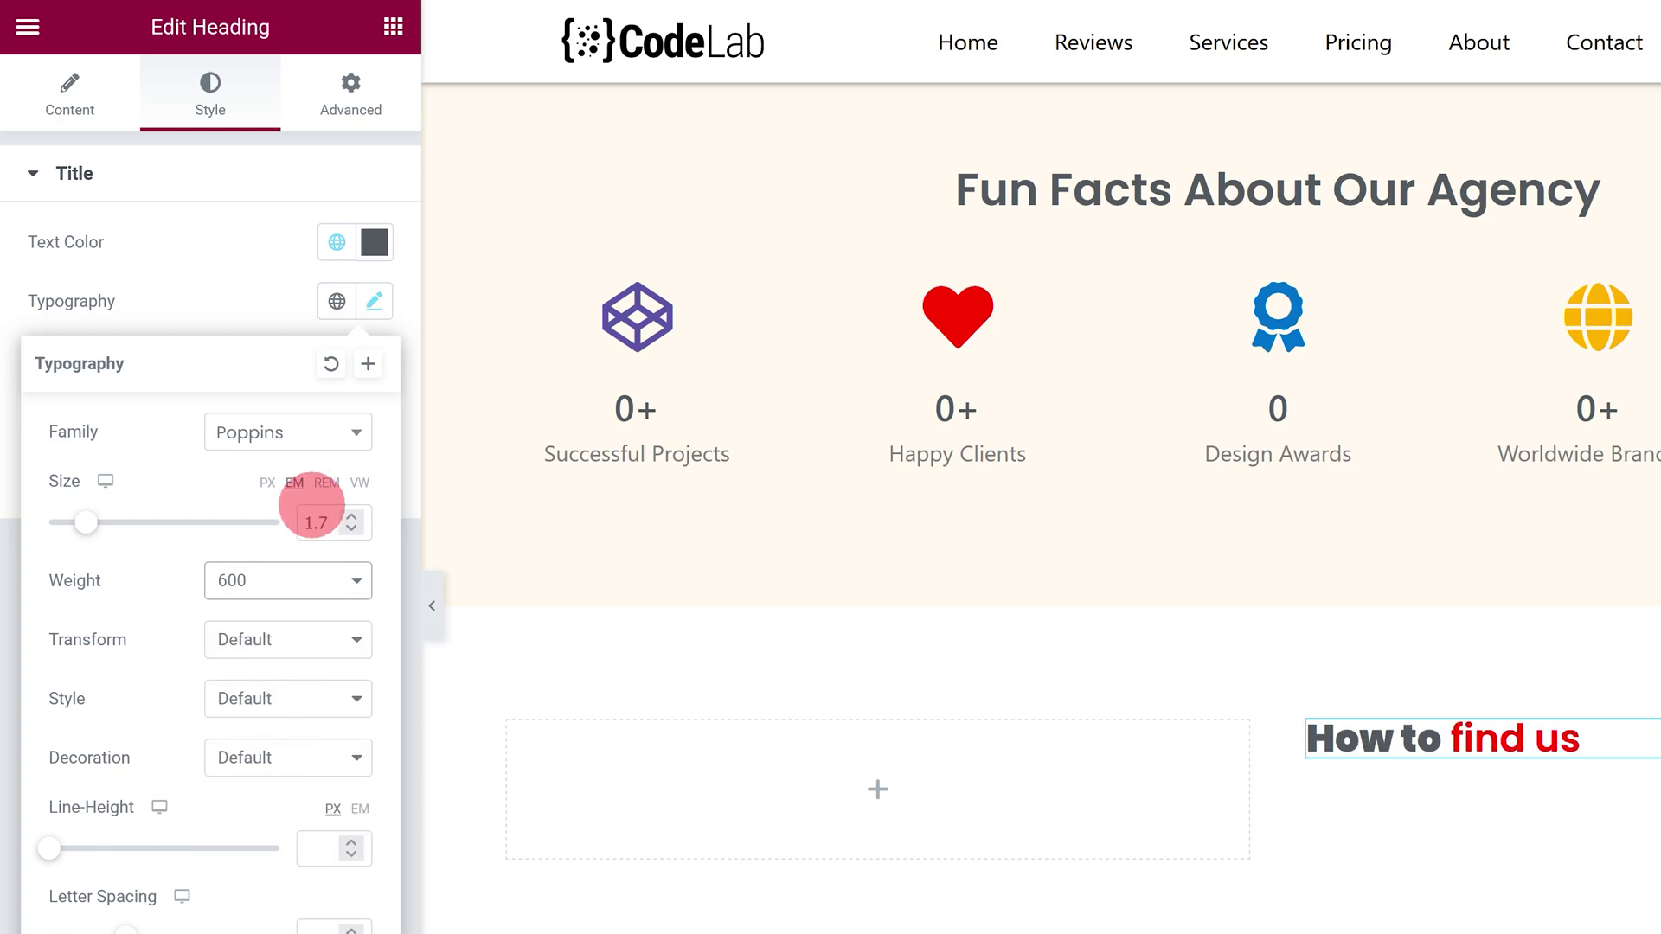
pyautogui.click(394, 34)
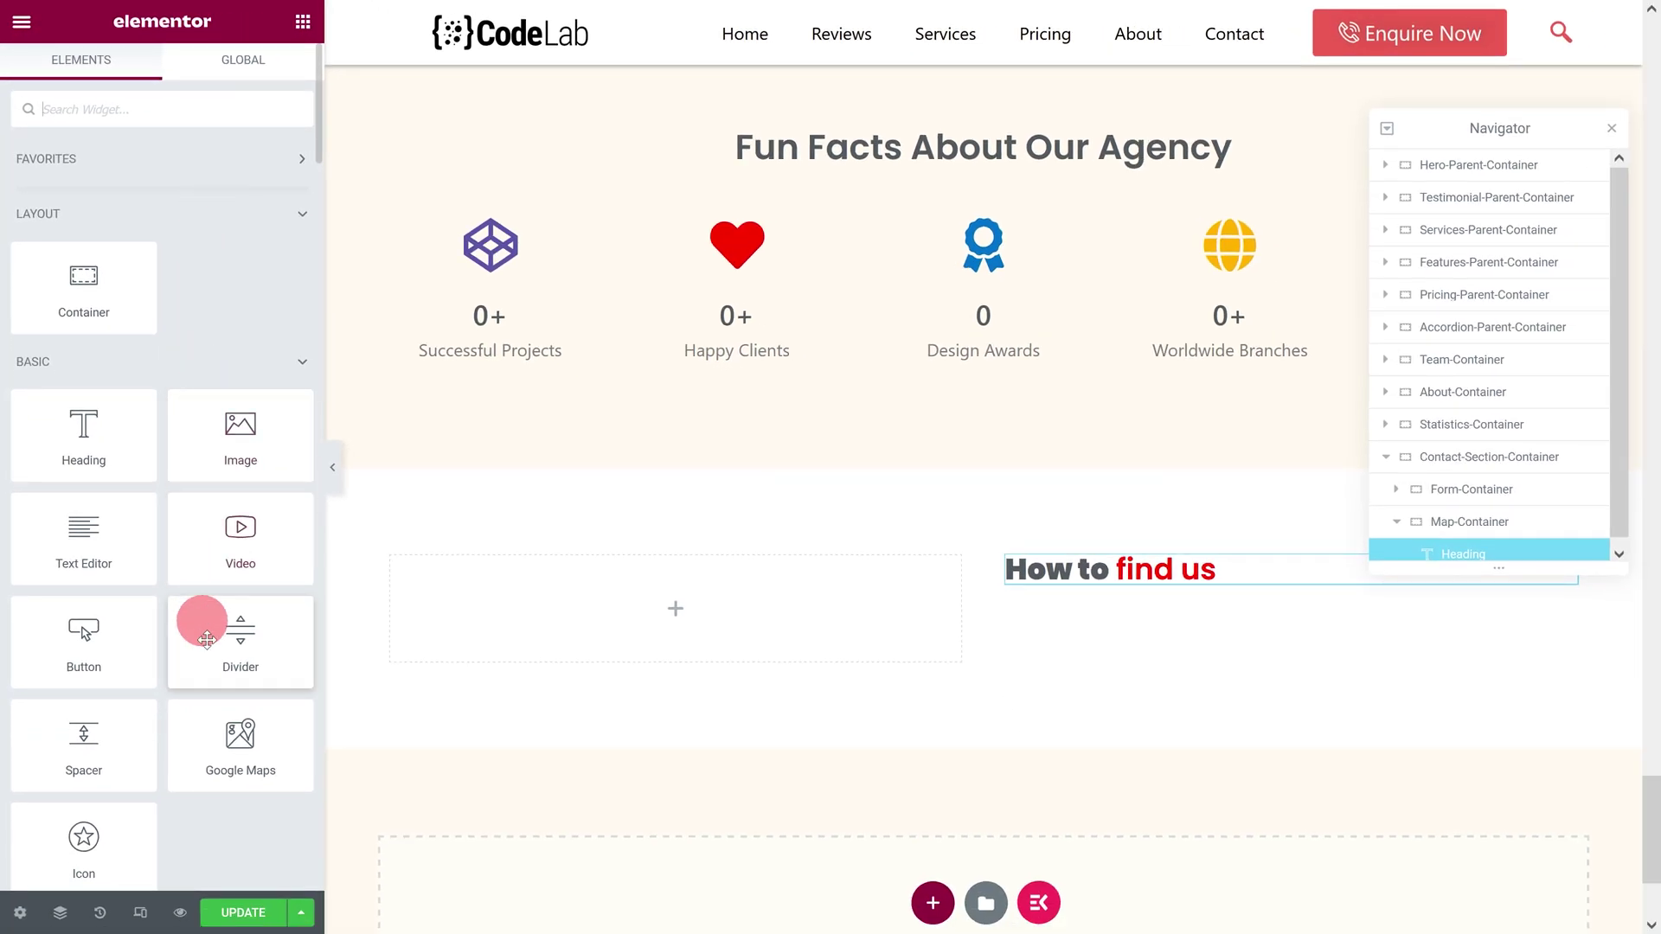
# Step: Add a 286 px tall London Eye Google Map under the heading, with a new heading below
pyautogui.moveTo(240, 742); pyautogui.dragTo(1244, 575)
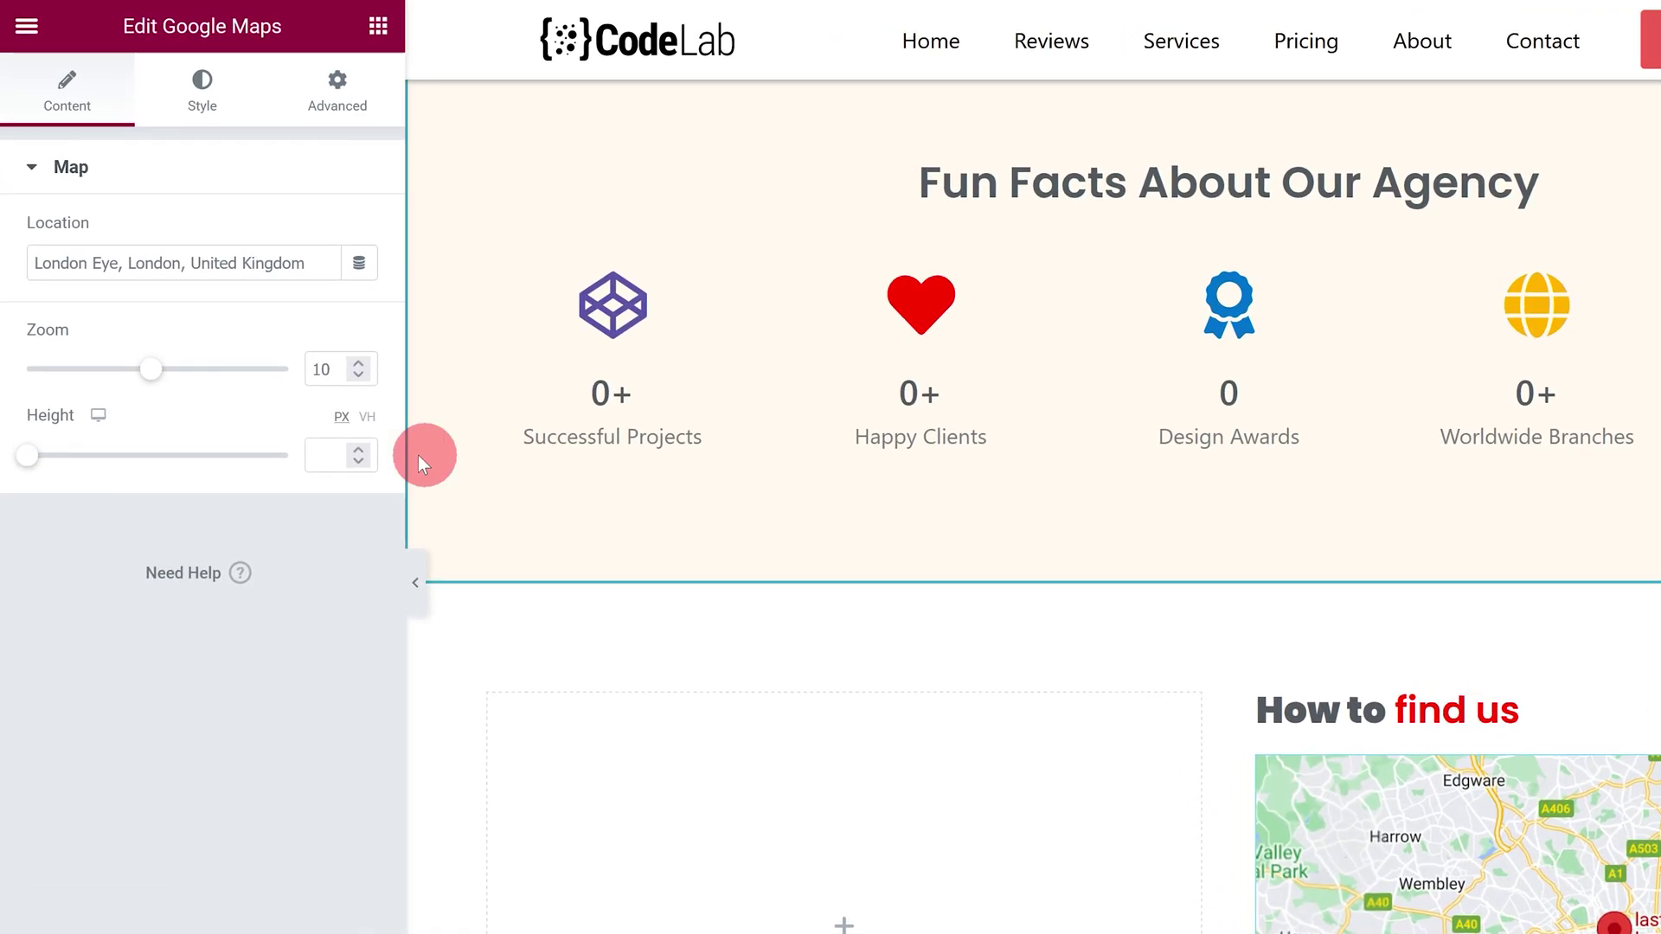
pyautogui.click(332, 463)
pyautogui.write('286')
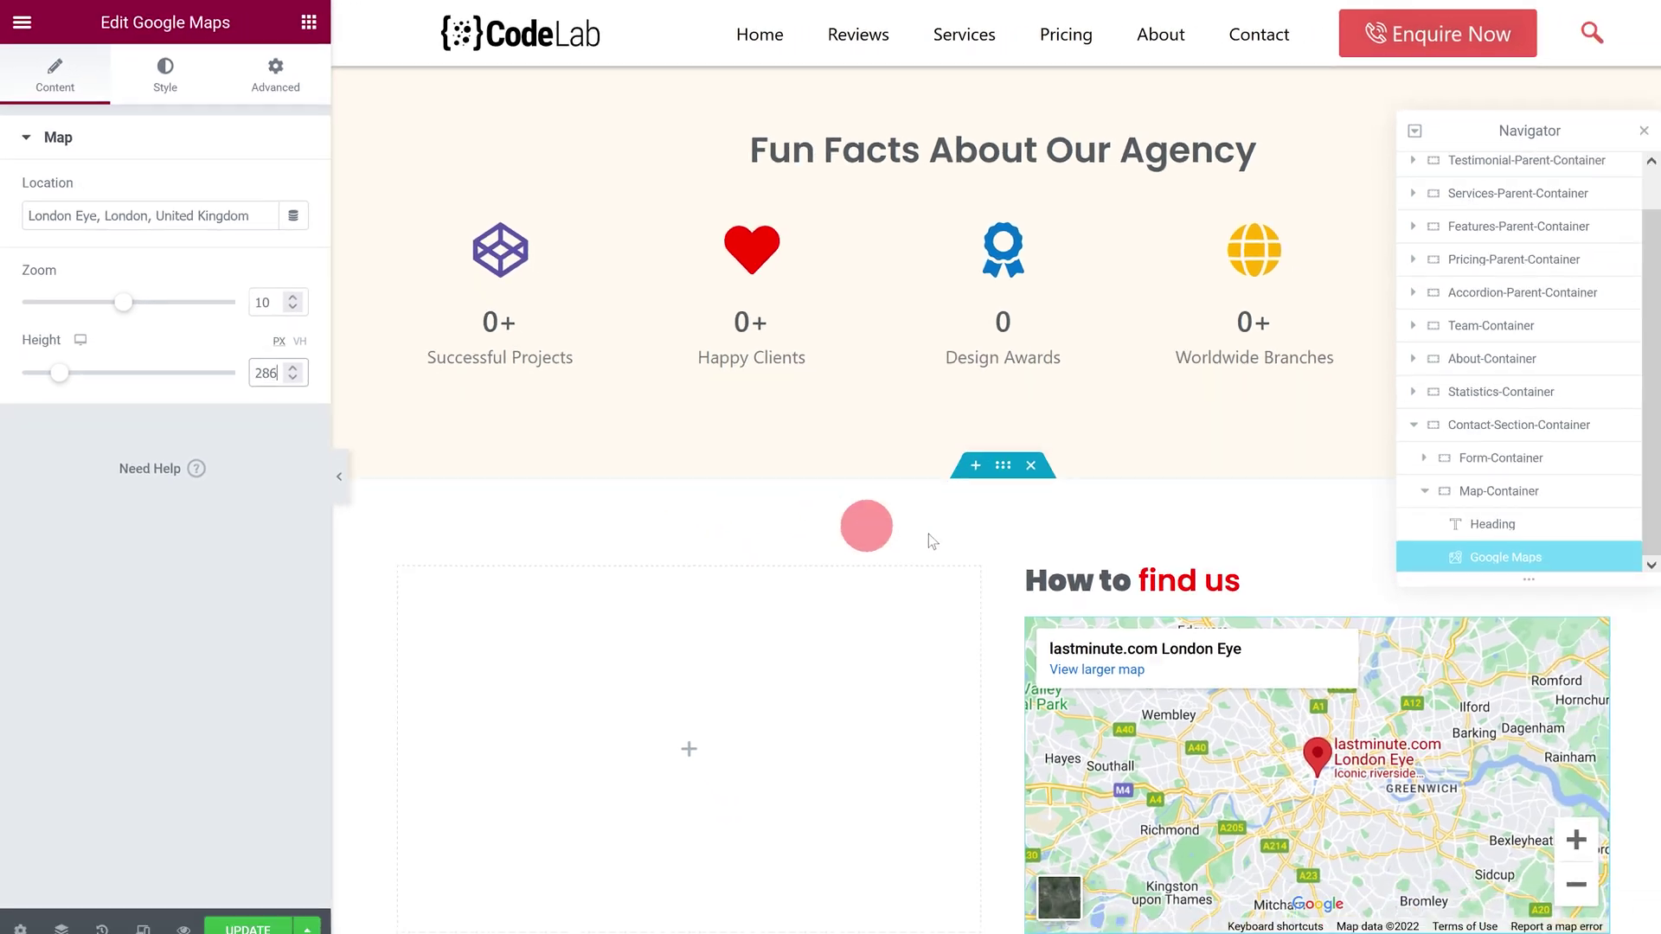
pyautogui.scroll(-4, 1195, 571)
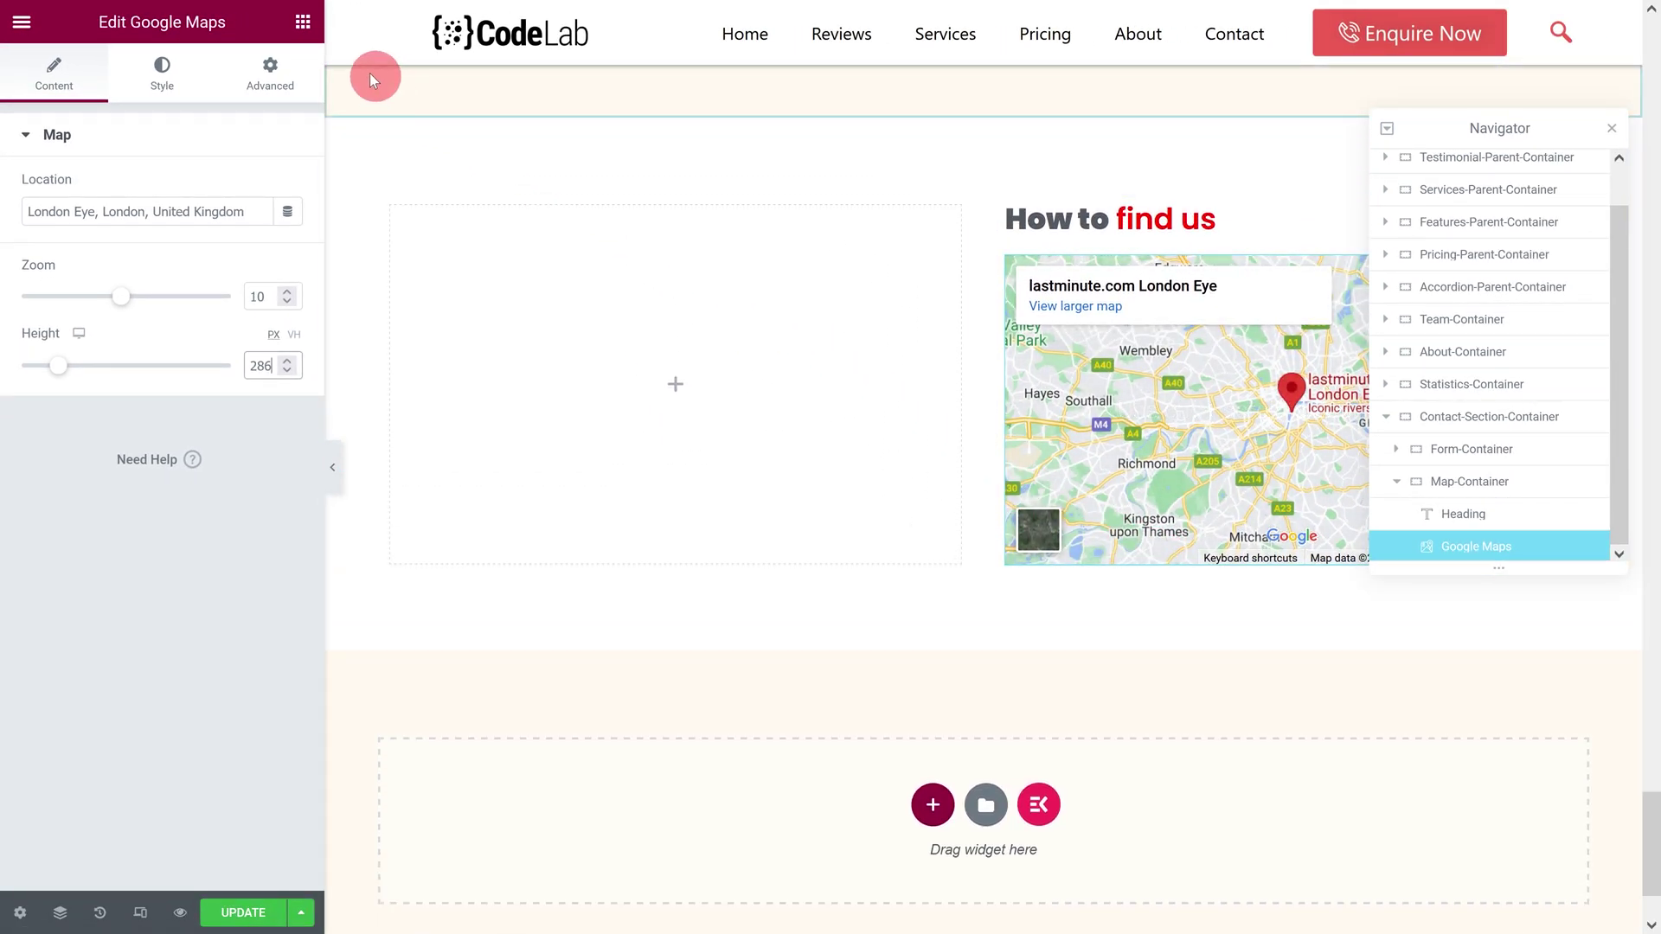
pyautogui.click(302, 24)
pyautogui.moveTo(102, 430); pyautogui.dragTo(1179, 558)
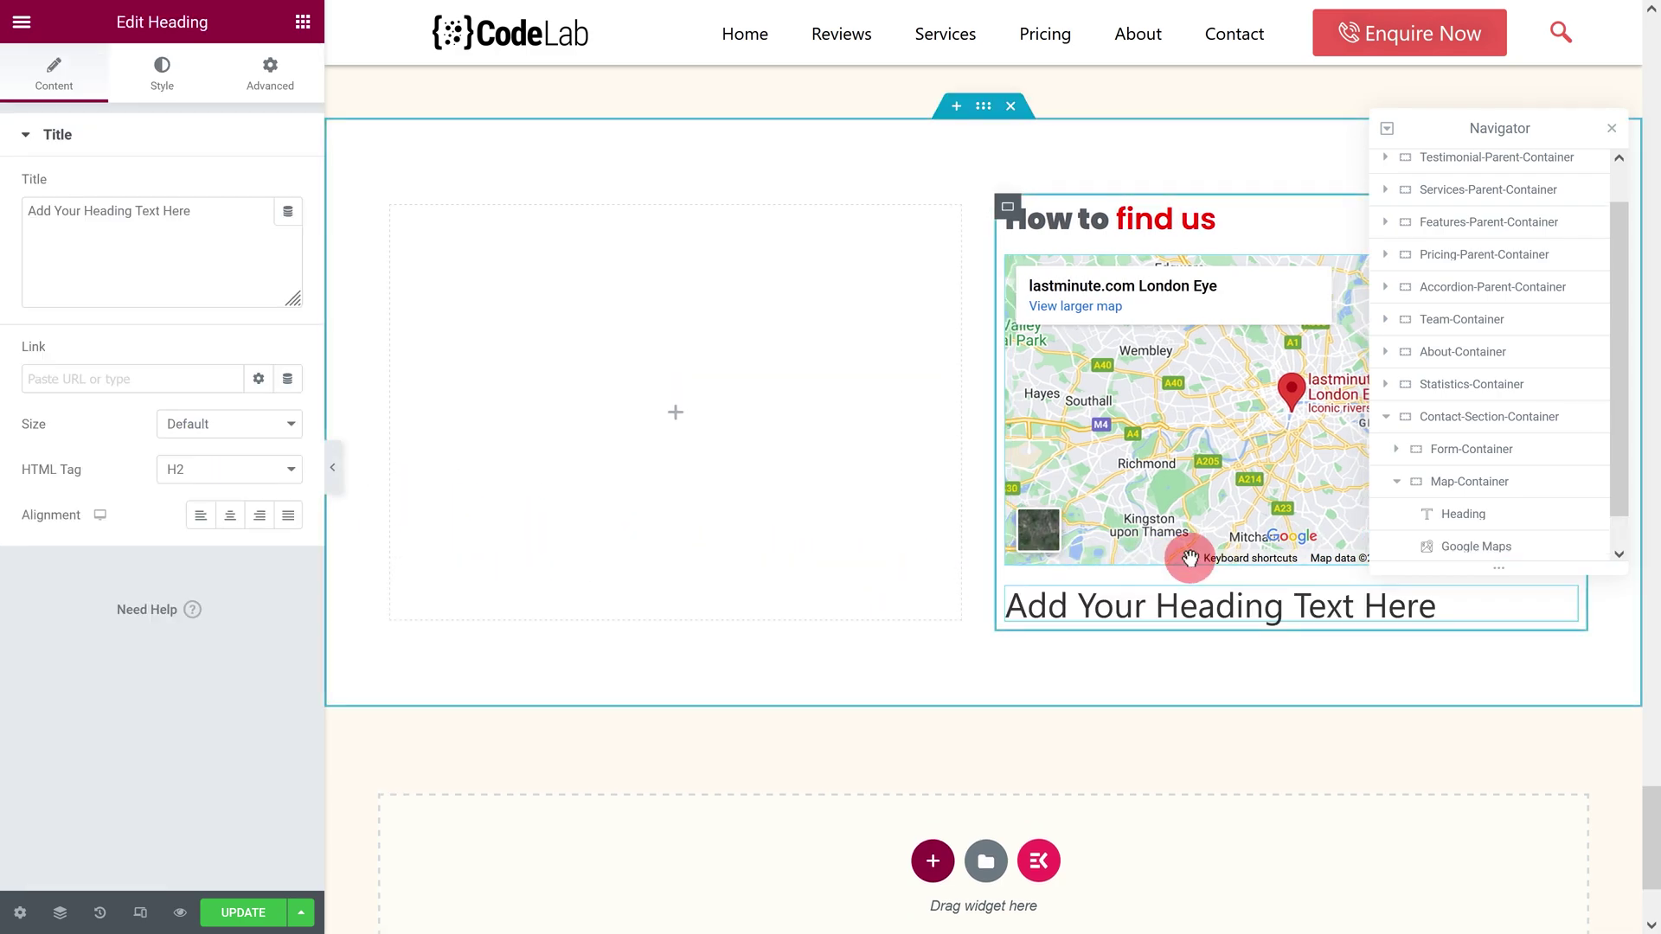
# Step: Set the heading title to 'Head Office' with 'Office' in red, left-aligned
pyautogui.click(221, 217)
pyautogui.moveTo(286, 282); pyautogui.dragTo(17, 280)
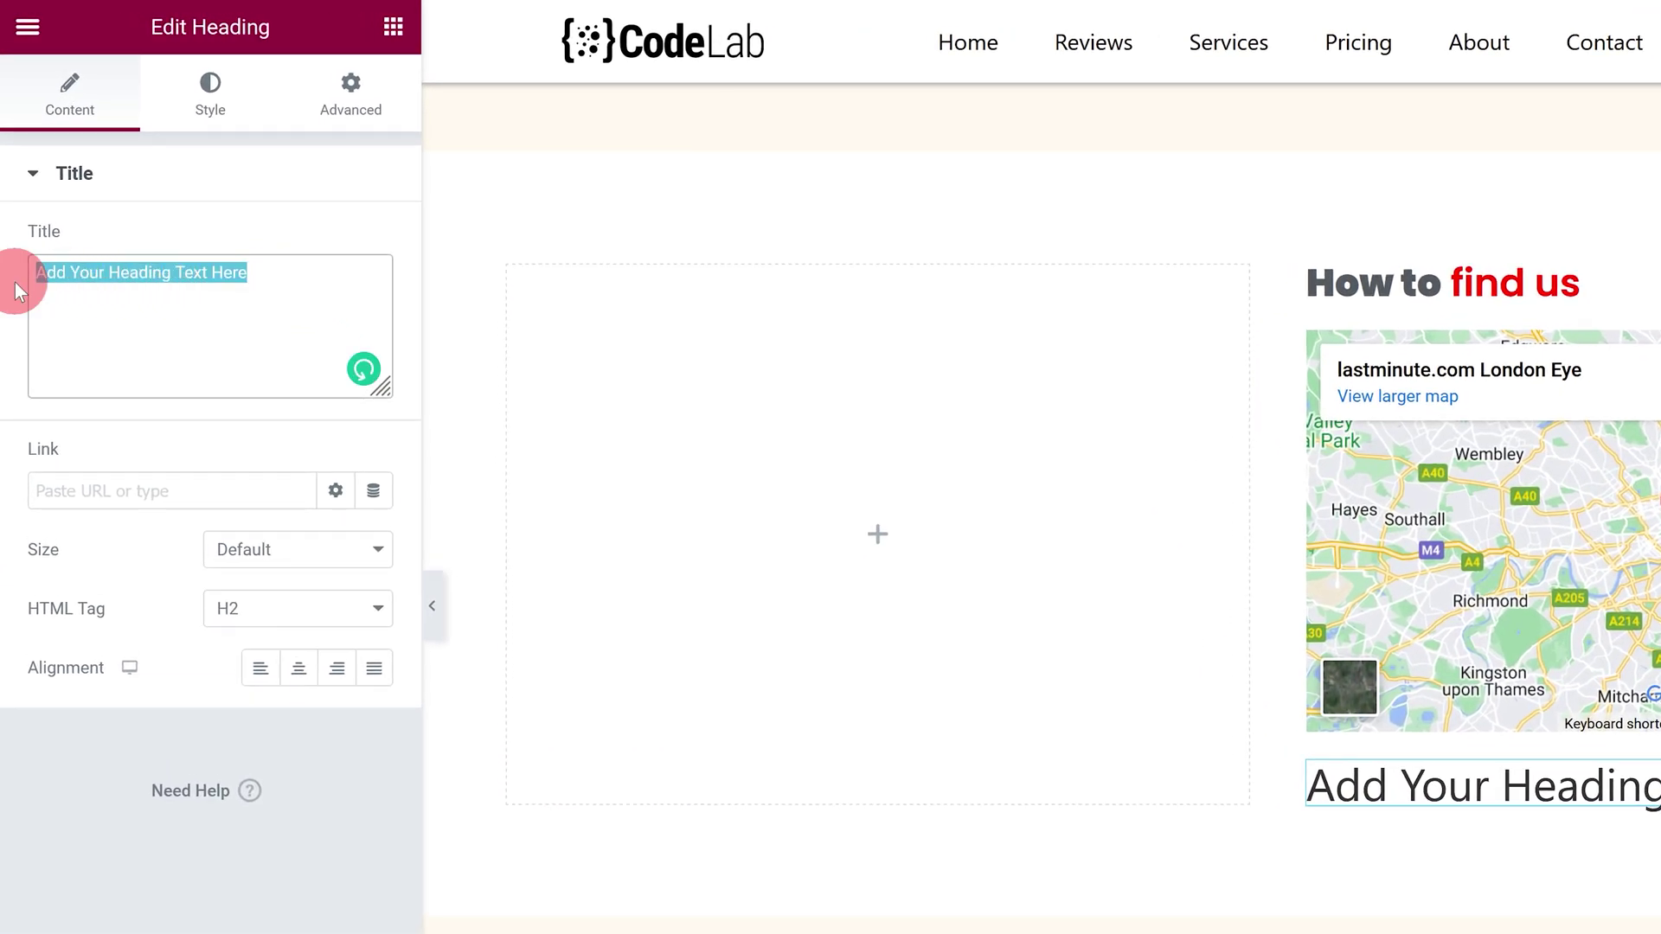
pyautogui.write('<strong>Head</strong> <span styl')
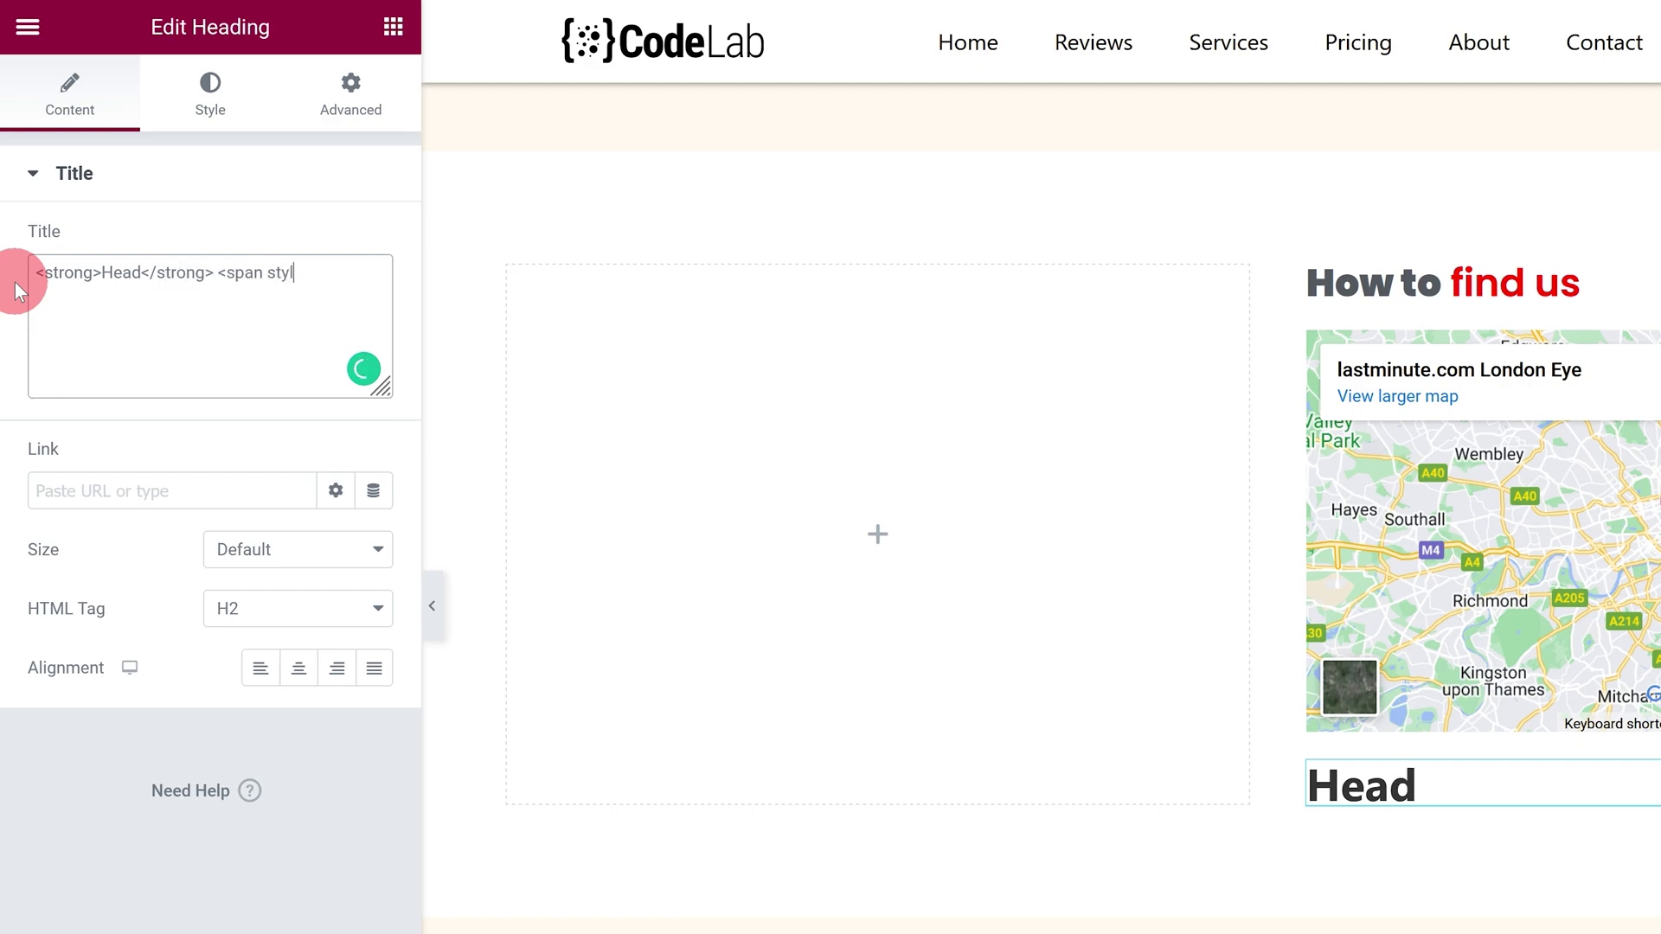
pyautogui.write('e="color:red">Office</span>')
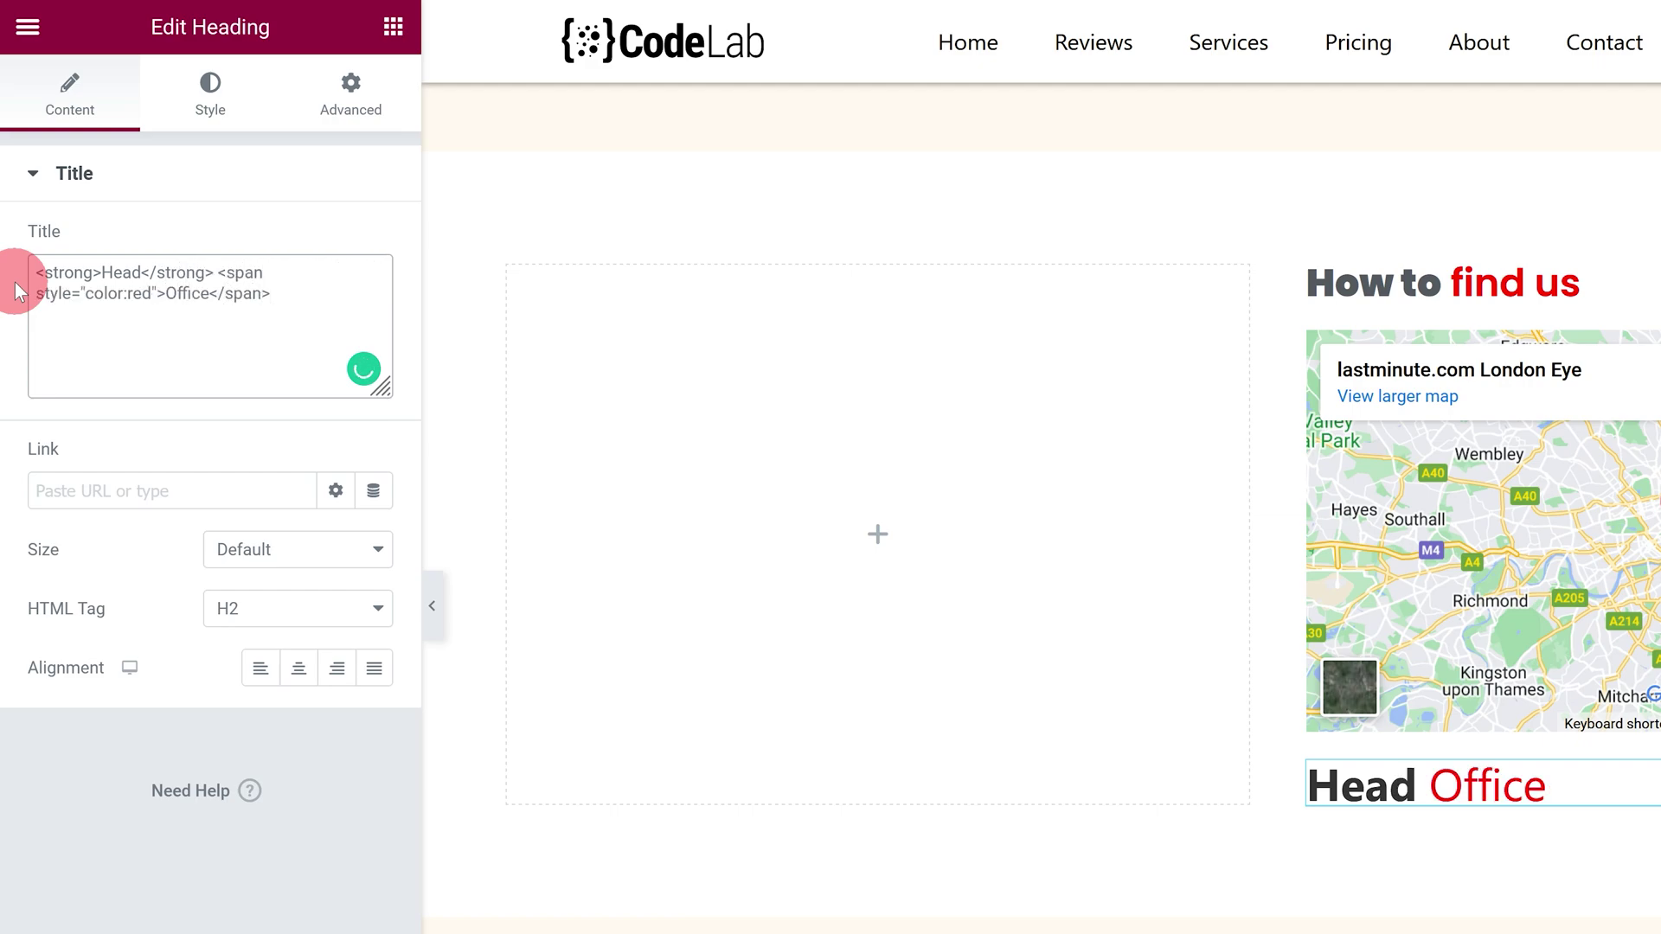
pyautogui.click(260, 669)
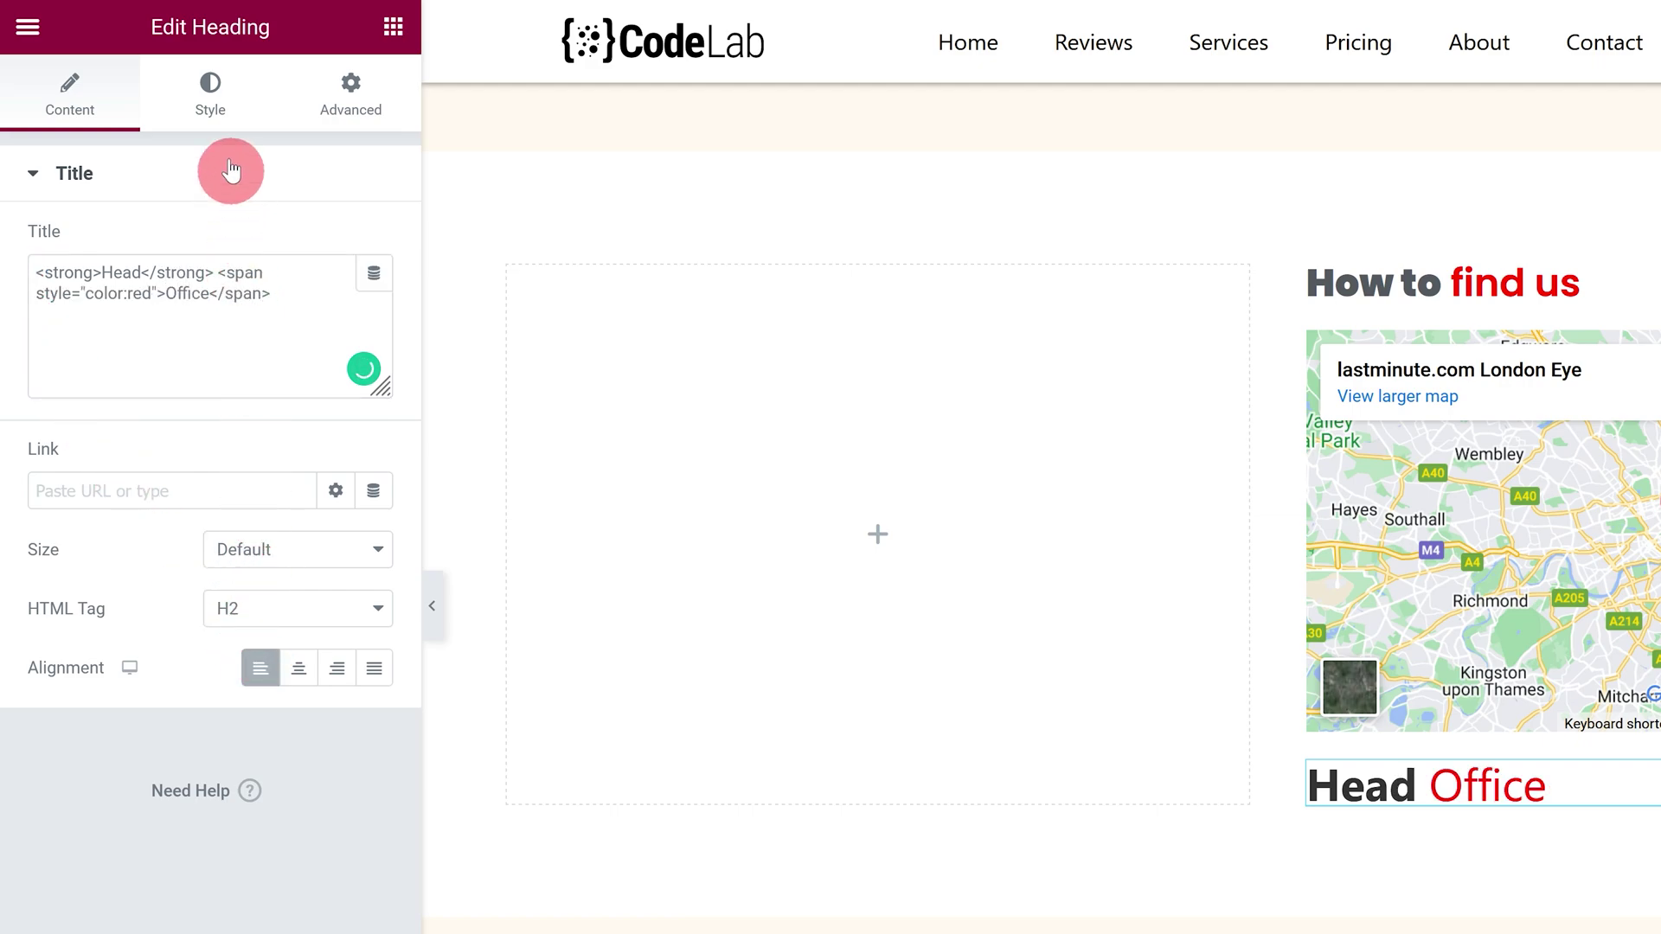
# Step: Style Head Office in Secondary colour, Poppins, 1.4em size and weight 600
pyautogui.click(216, 93)
pyautogui.click(329, 245)
pyautogui.click(169, 474)
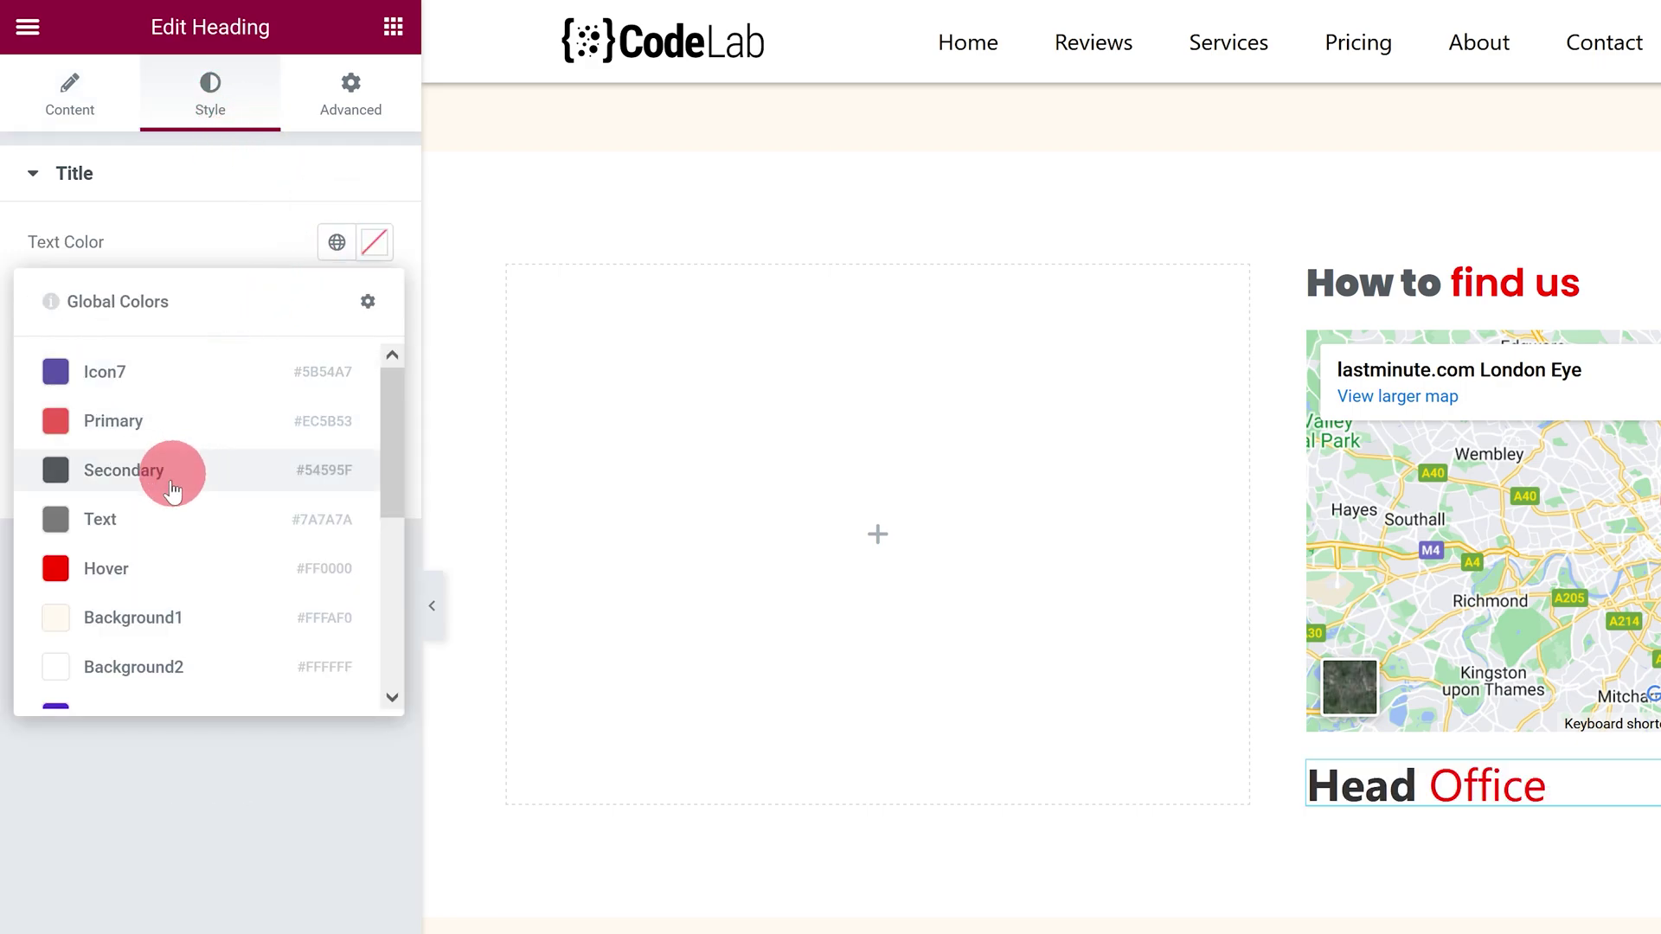
pyautogui.click(272, 393)
pyautogui.click(374, 302)
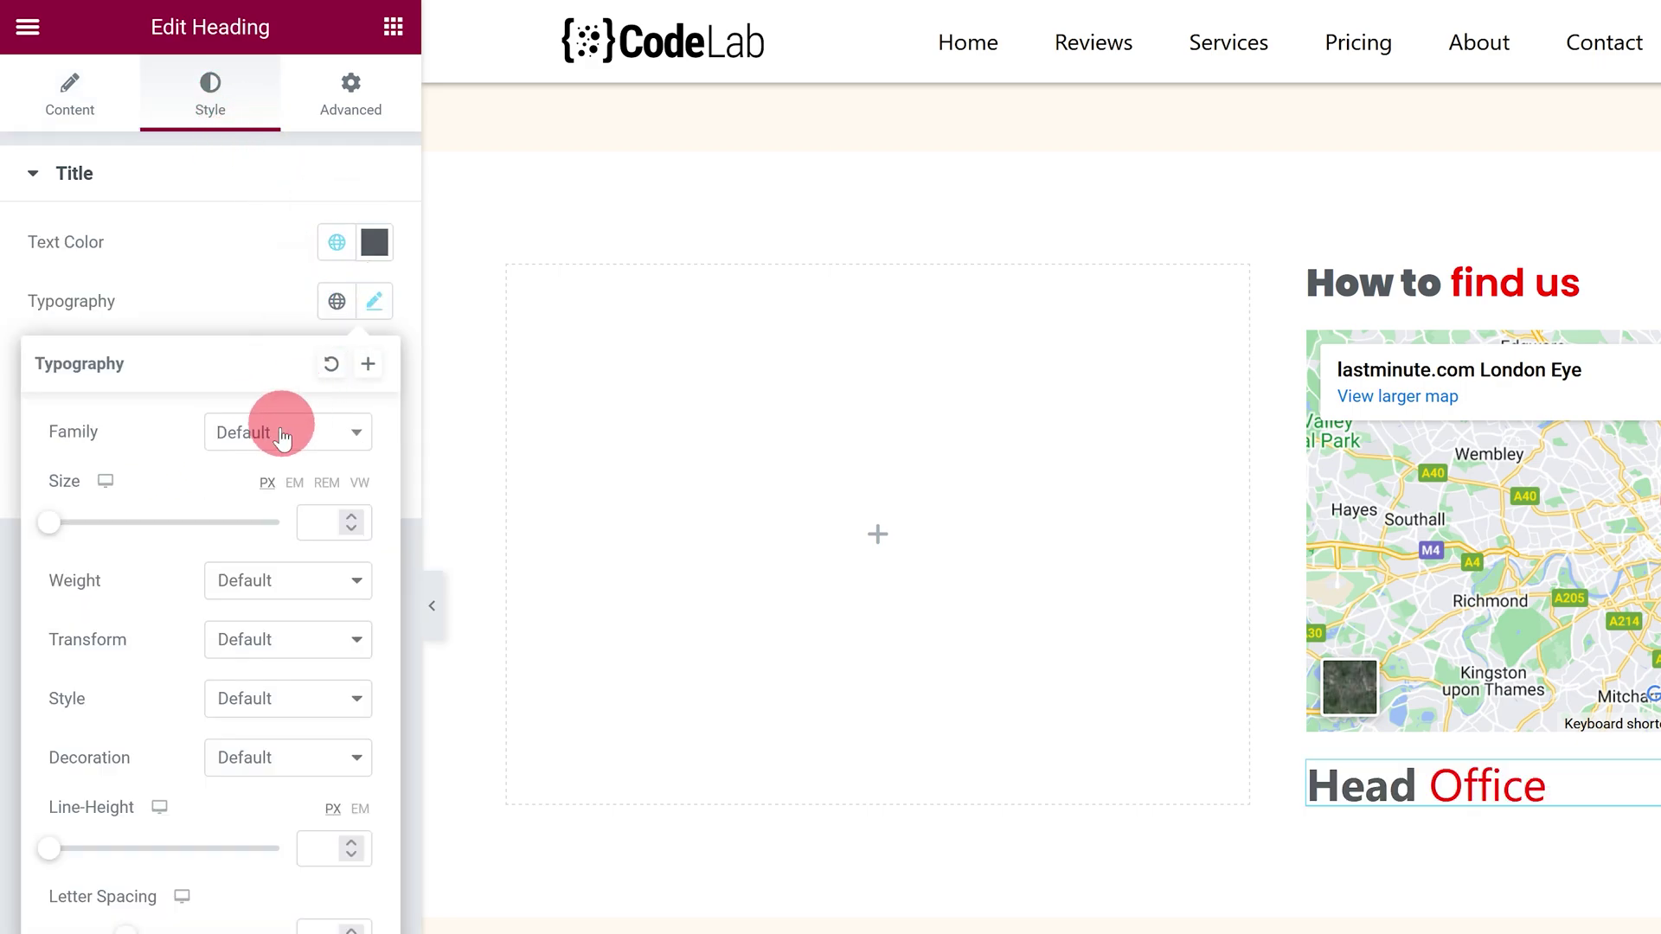
pyautogui.click(273, 433)
pyautogui.write('poppins')
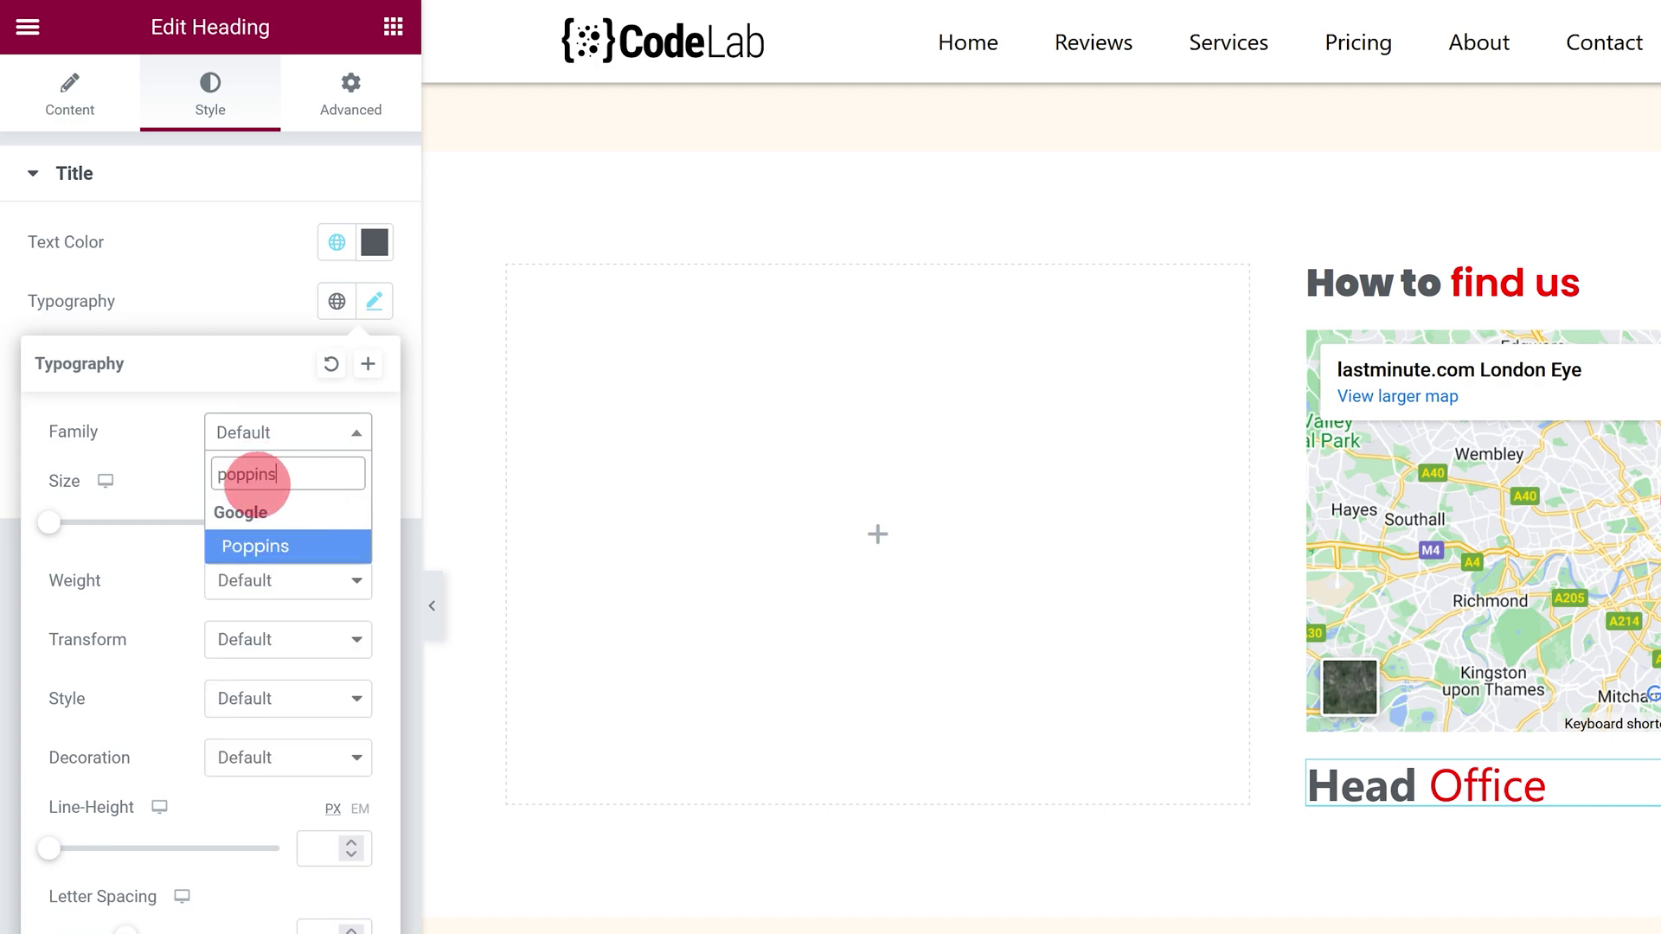
pyautogui.click(260, 547)
pyautogui.click(295, 483)
pyautogui.click(308, 519)
pyautogui.write('1.4')
pyautogui.click(297, 579)
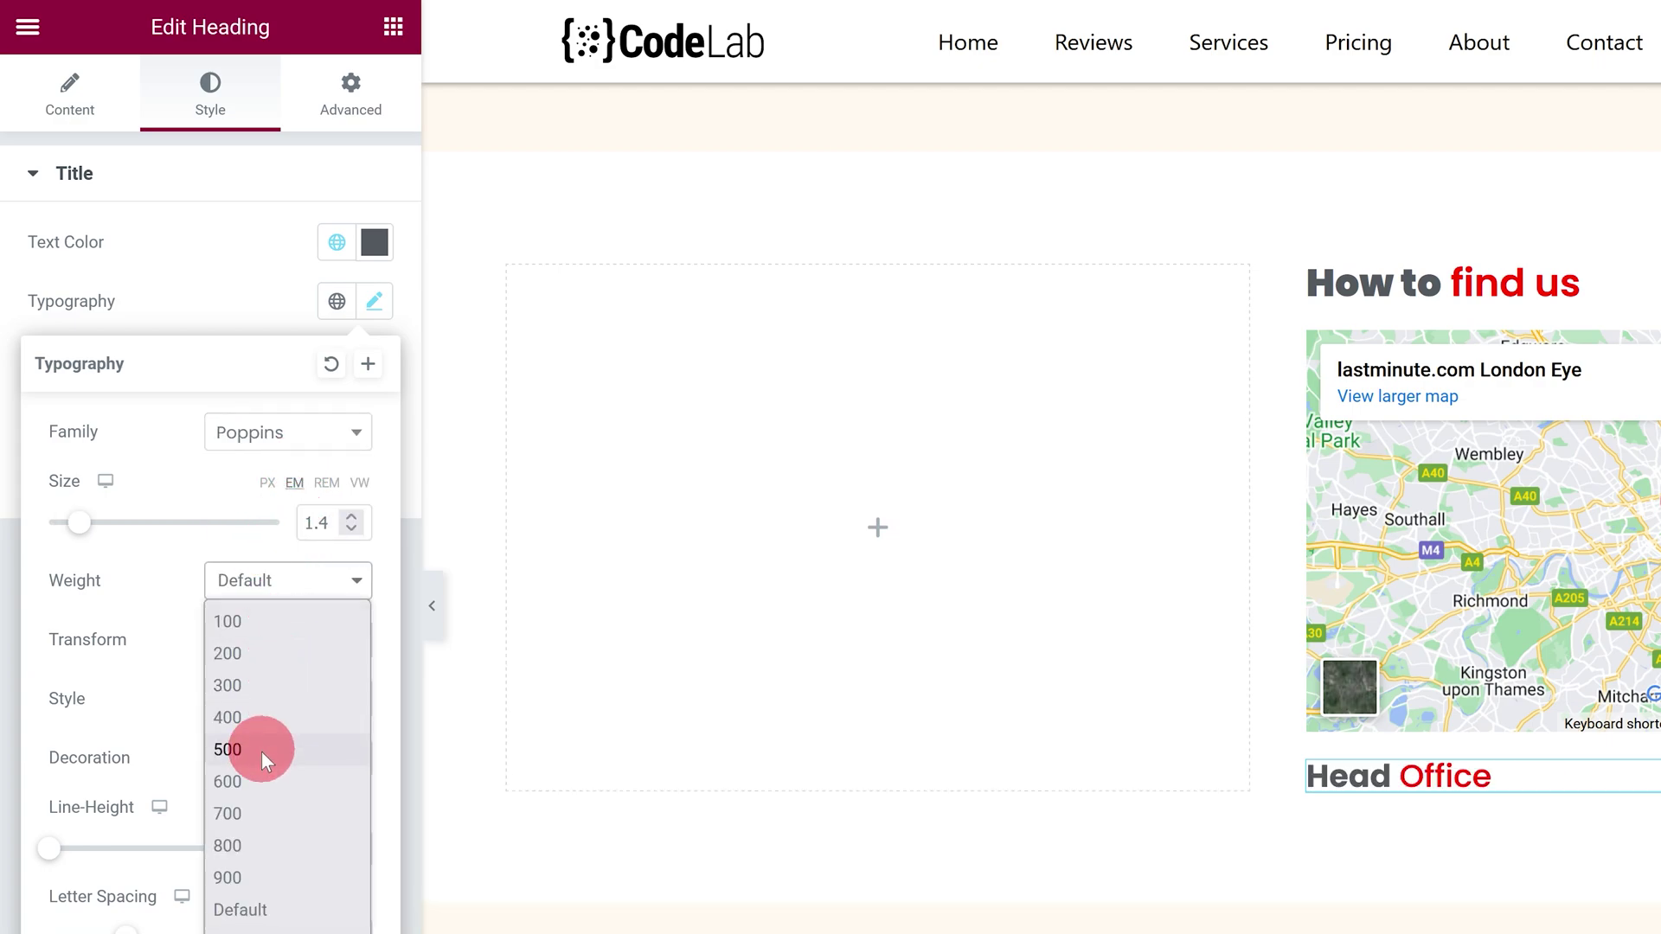
pyautogui.click(267, 782)
# Step: Place an Icon List widget below the Head Office heading
pyautogui.click(391, 29)
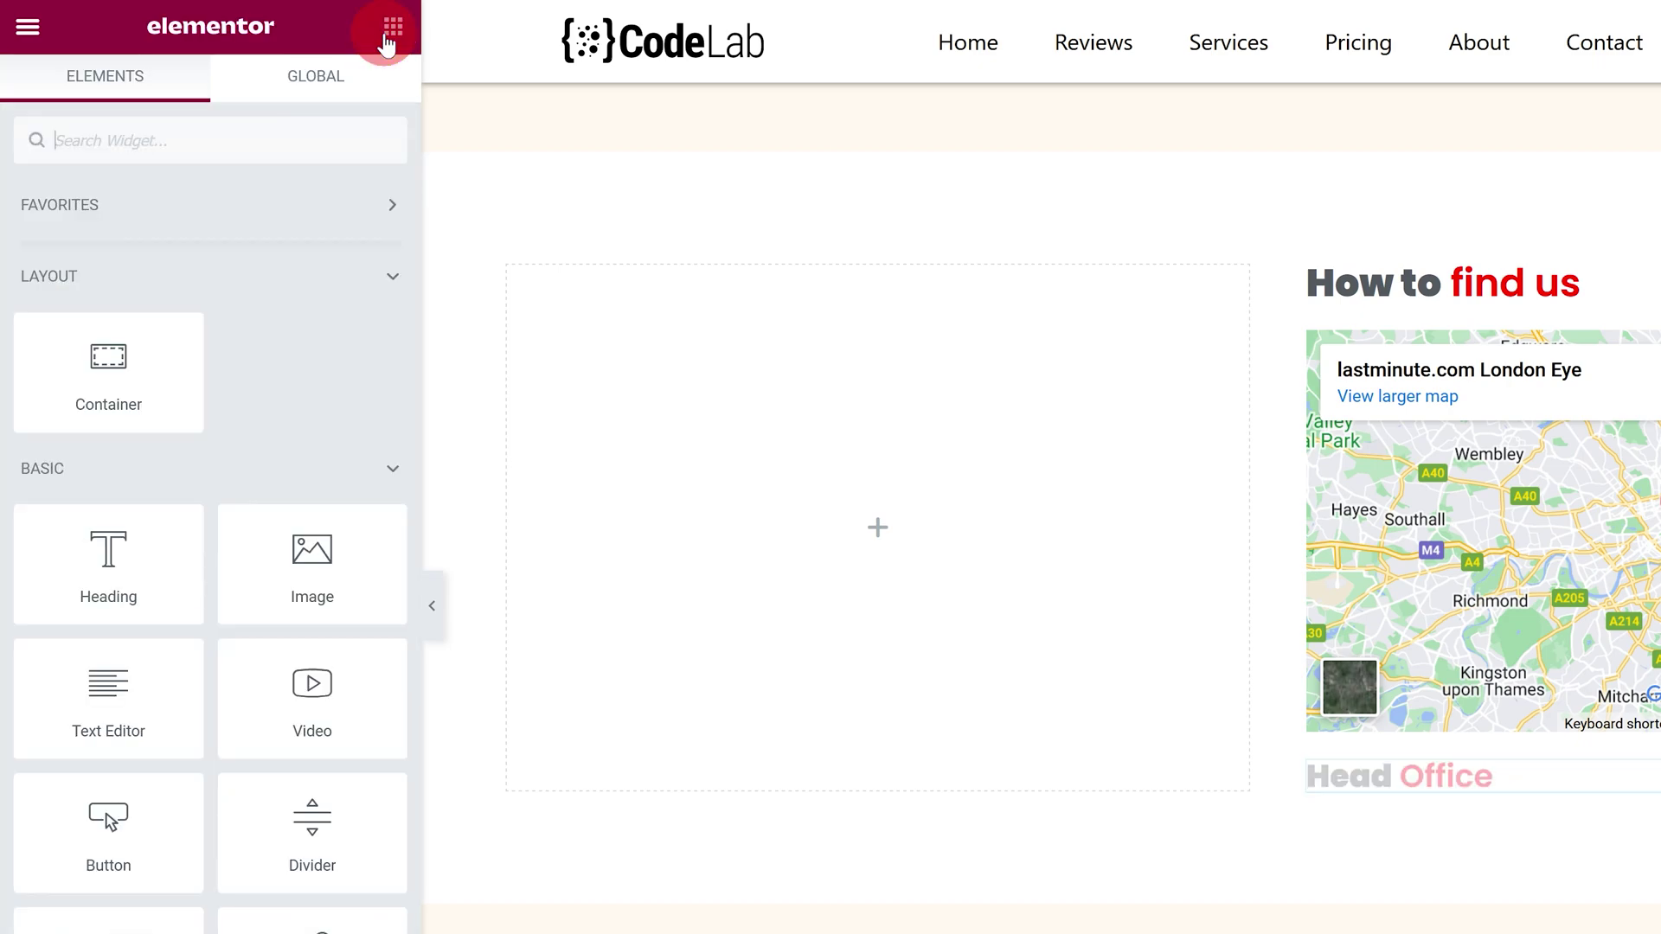
pyautogui.write('icon list')
pyautogui.moveTo(130, 241); pyautogui.dragTo(1133, 680)
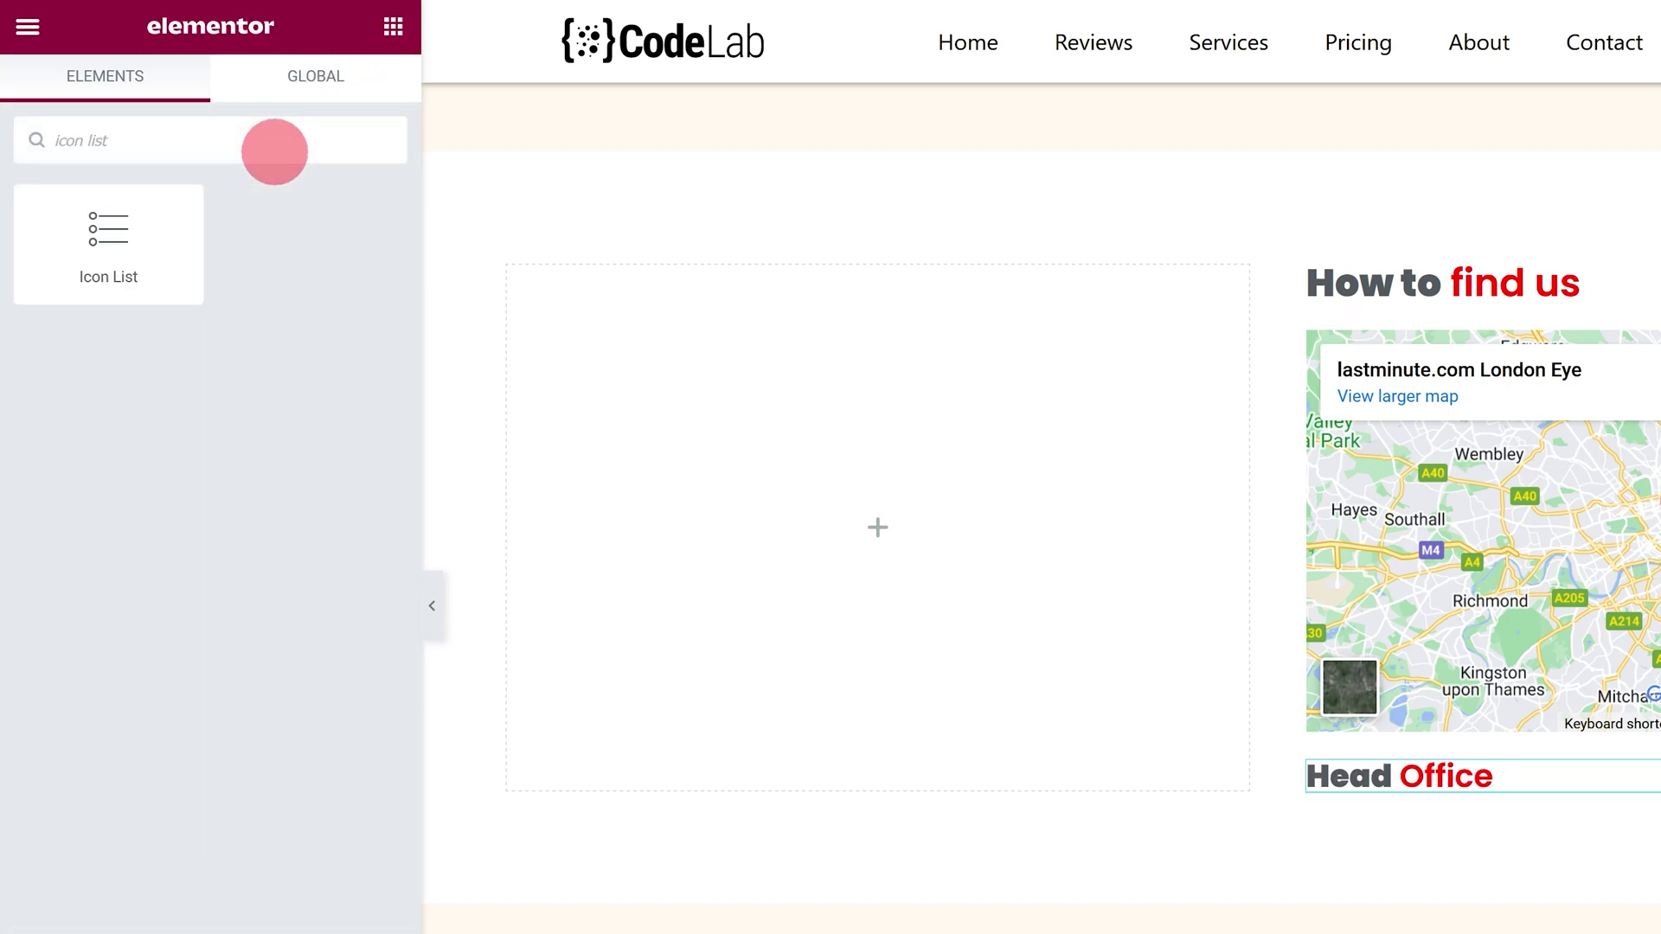
pyautogui.moveTo(967, 578); pyautogui.dragTo(1252, 673)
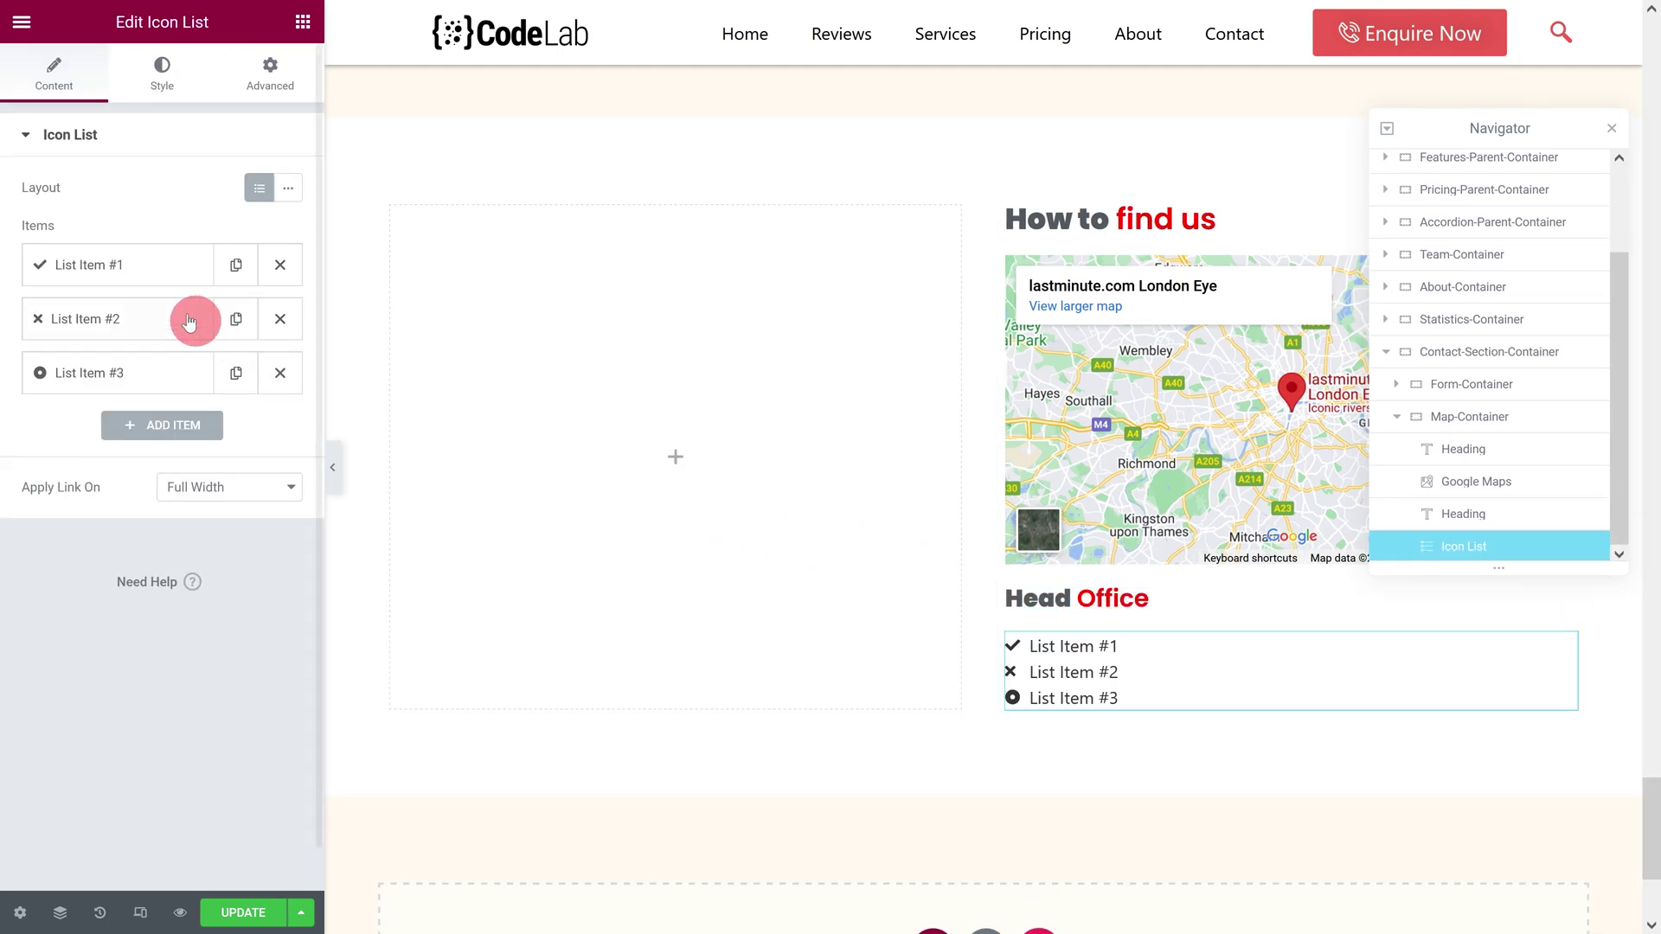
# Step: Set the first list item to the address with a solid map-marker icon
pyautogui.click(117, 265)
pyautogui.moveTo(150, 341); pyautogui.dragTo(17, 340)
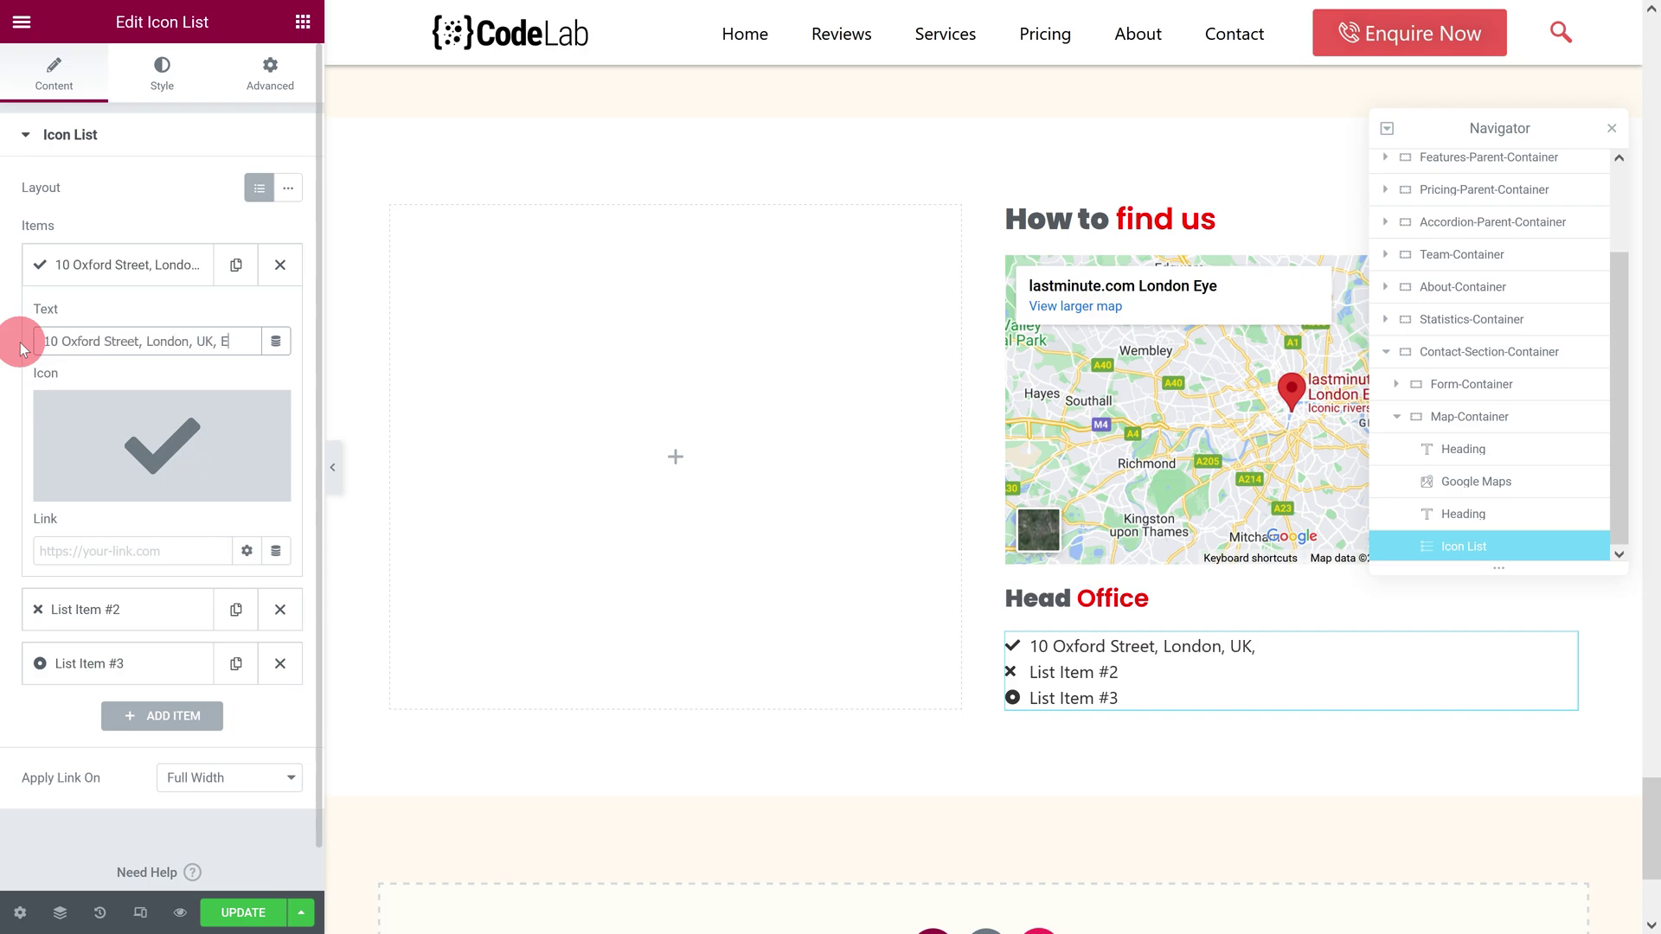
pyautogui.click(82, 415)
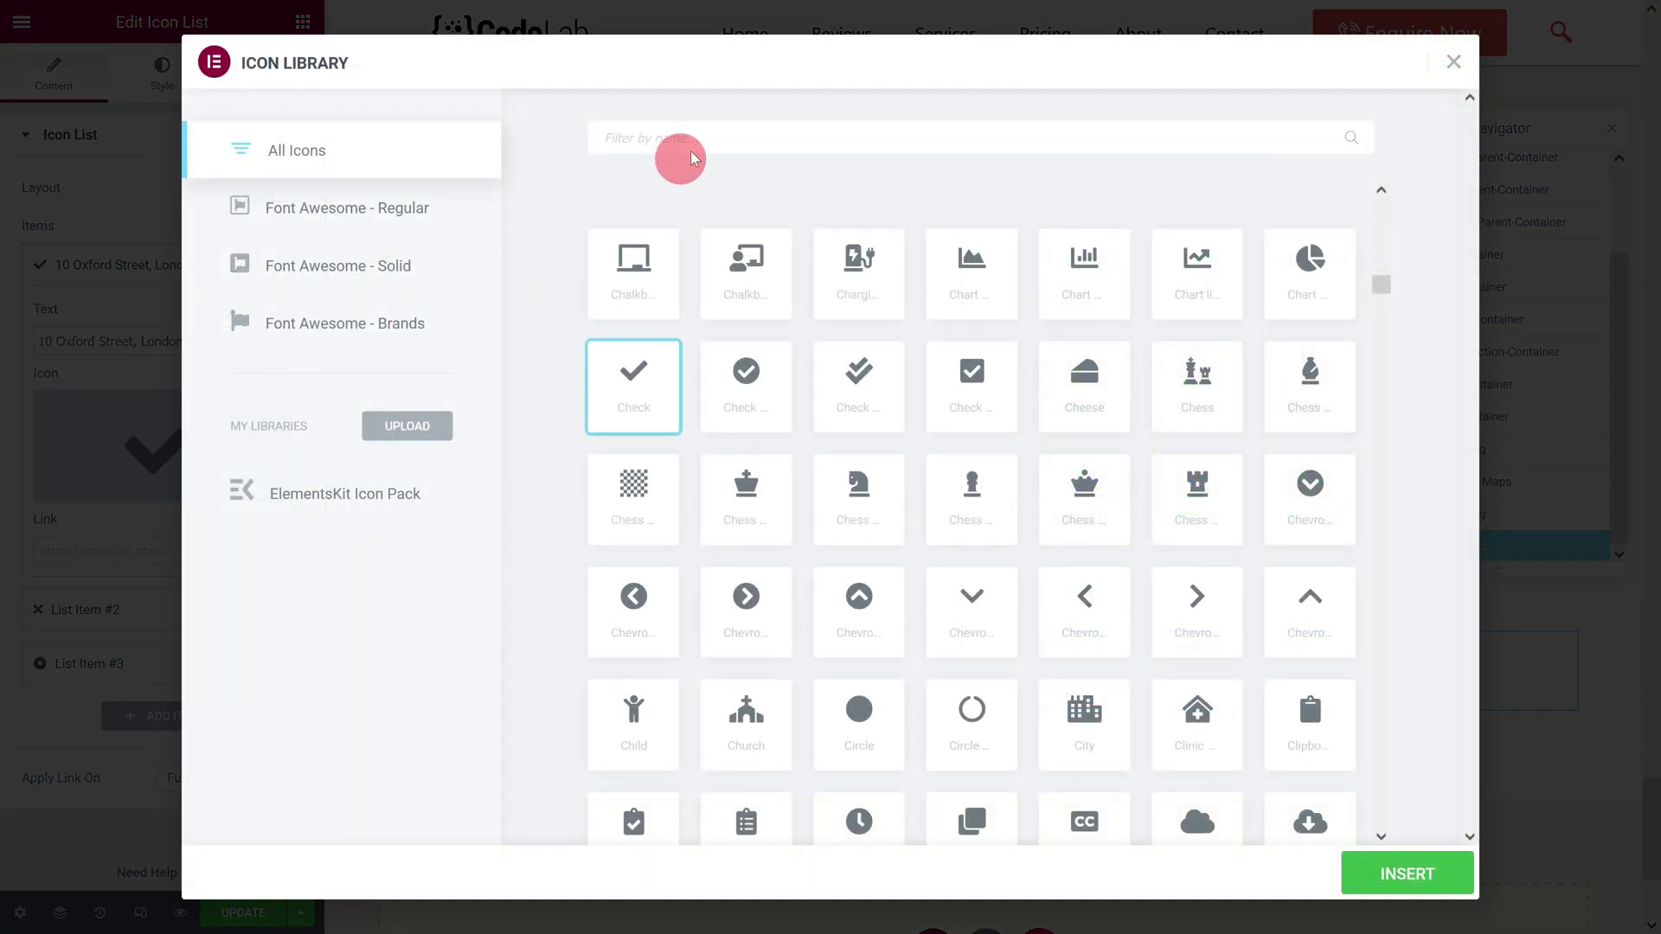
pyautogui.write('map marker')
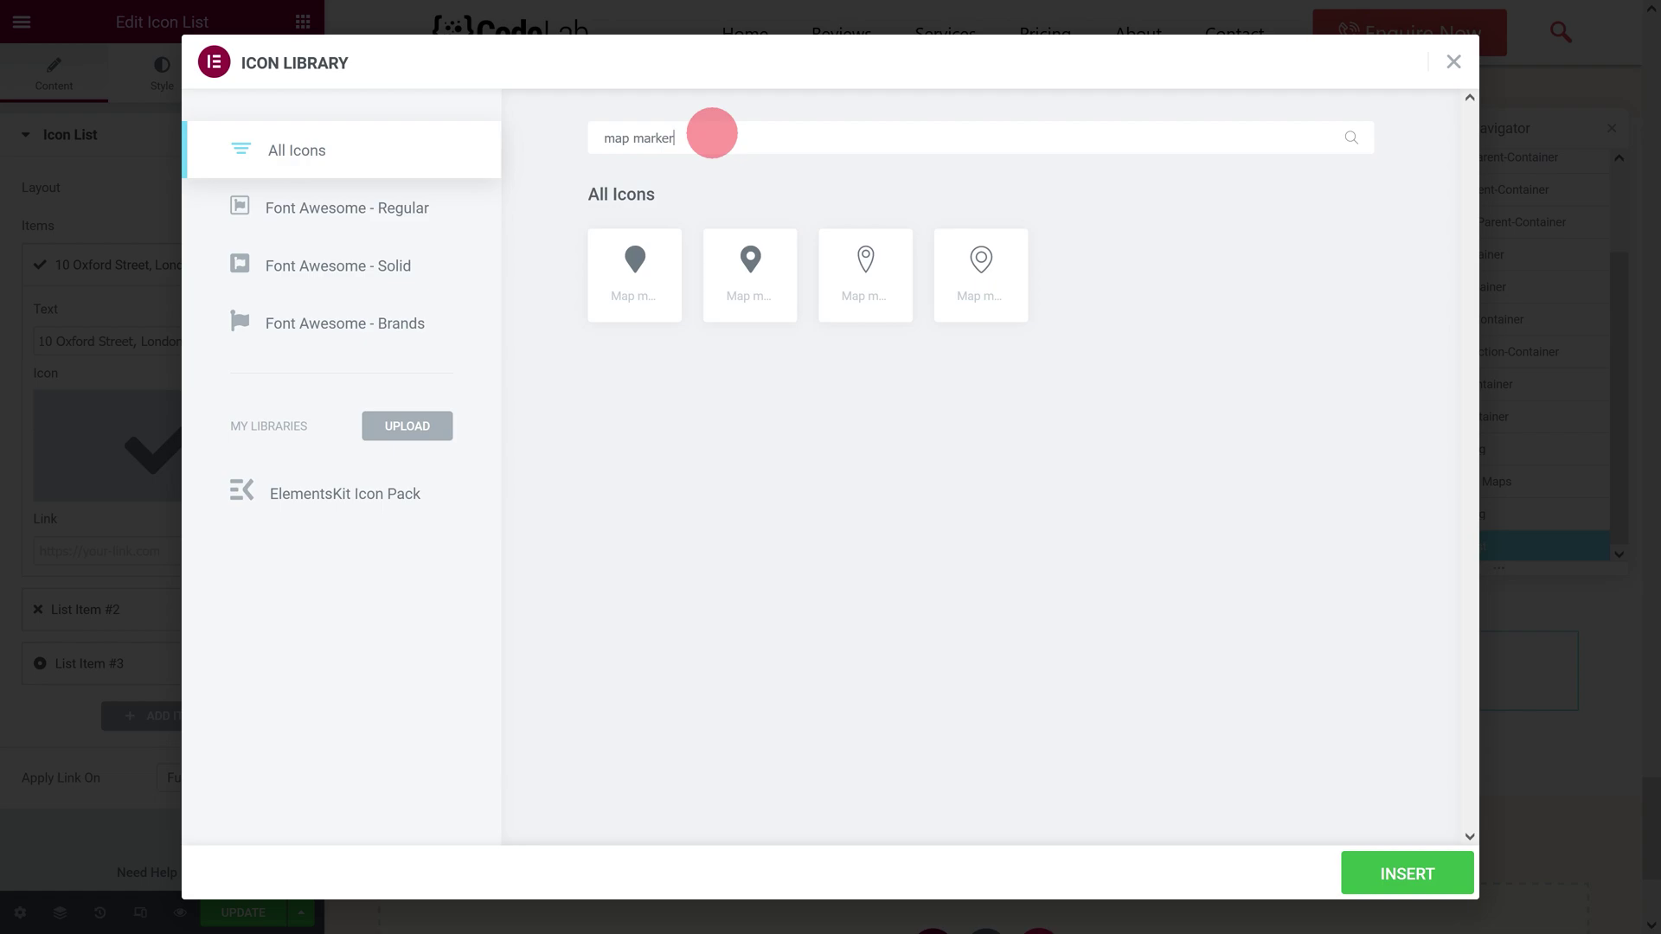
pyautogui.click(753, 264)
pyautogui.click(1443, 874)
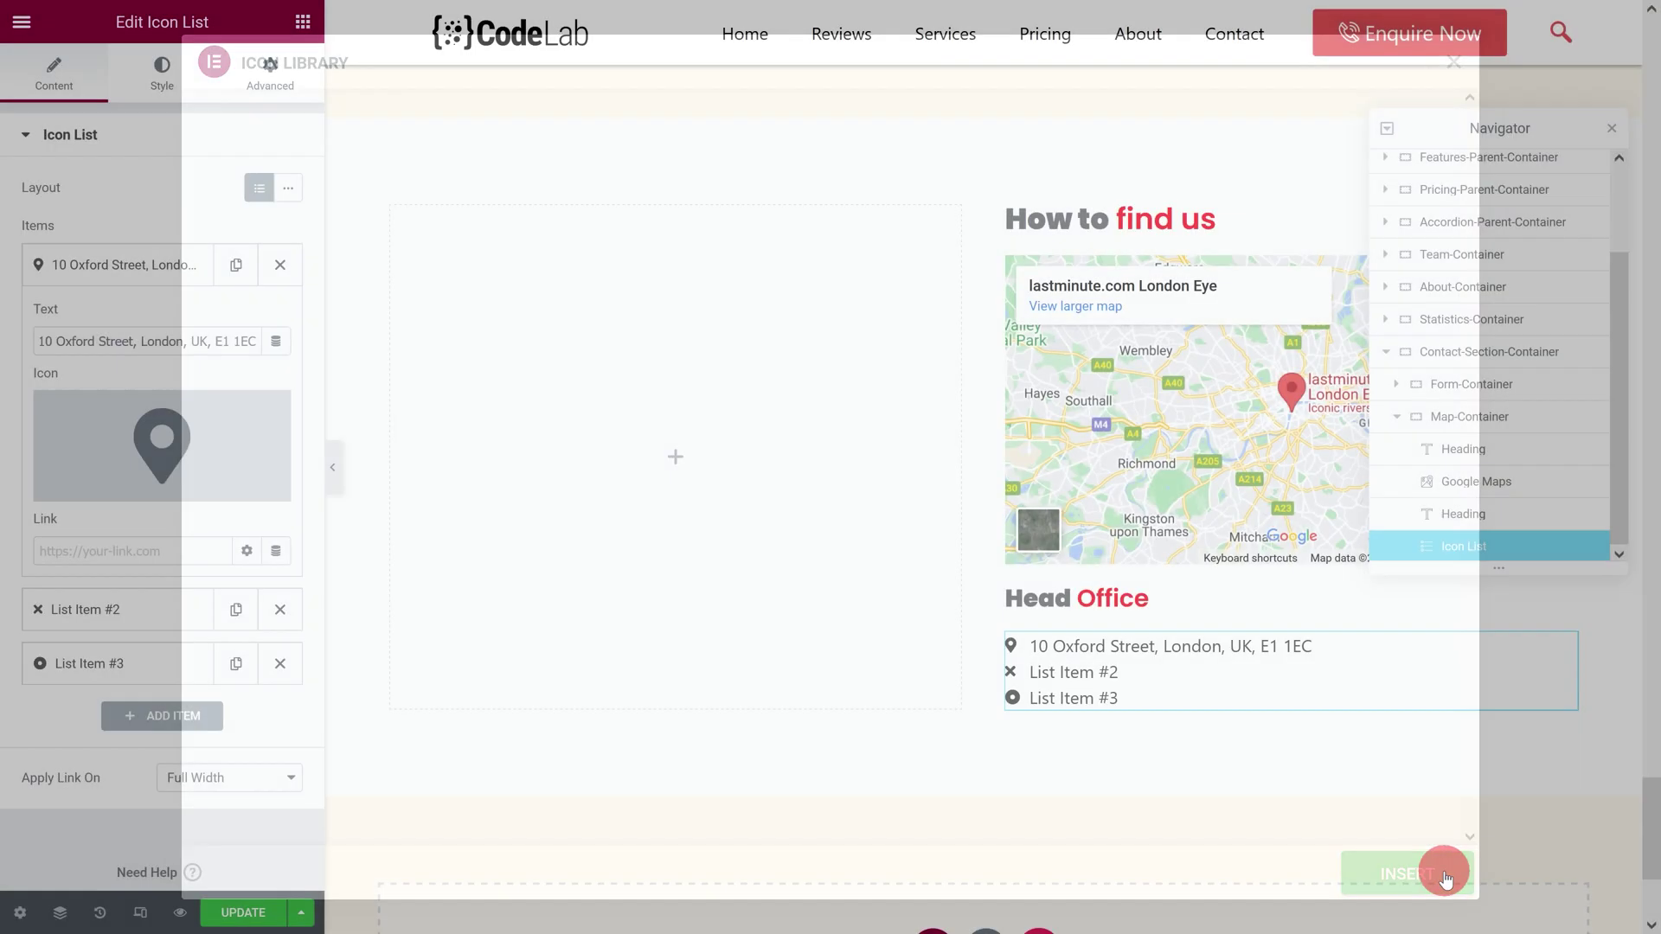
# Step: Set the second list item to the e-mail address with a paper-plane icon
pyautogui.click(182, 610)
pyautogui.moveTo(161, 400); pyautogui.dragTo(19, 381)
pyautogui.write('mail@example.com')
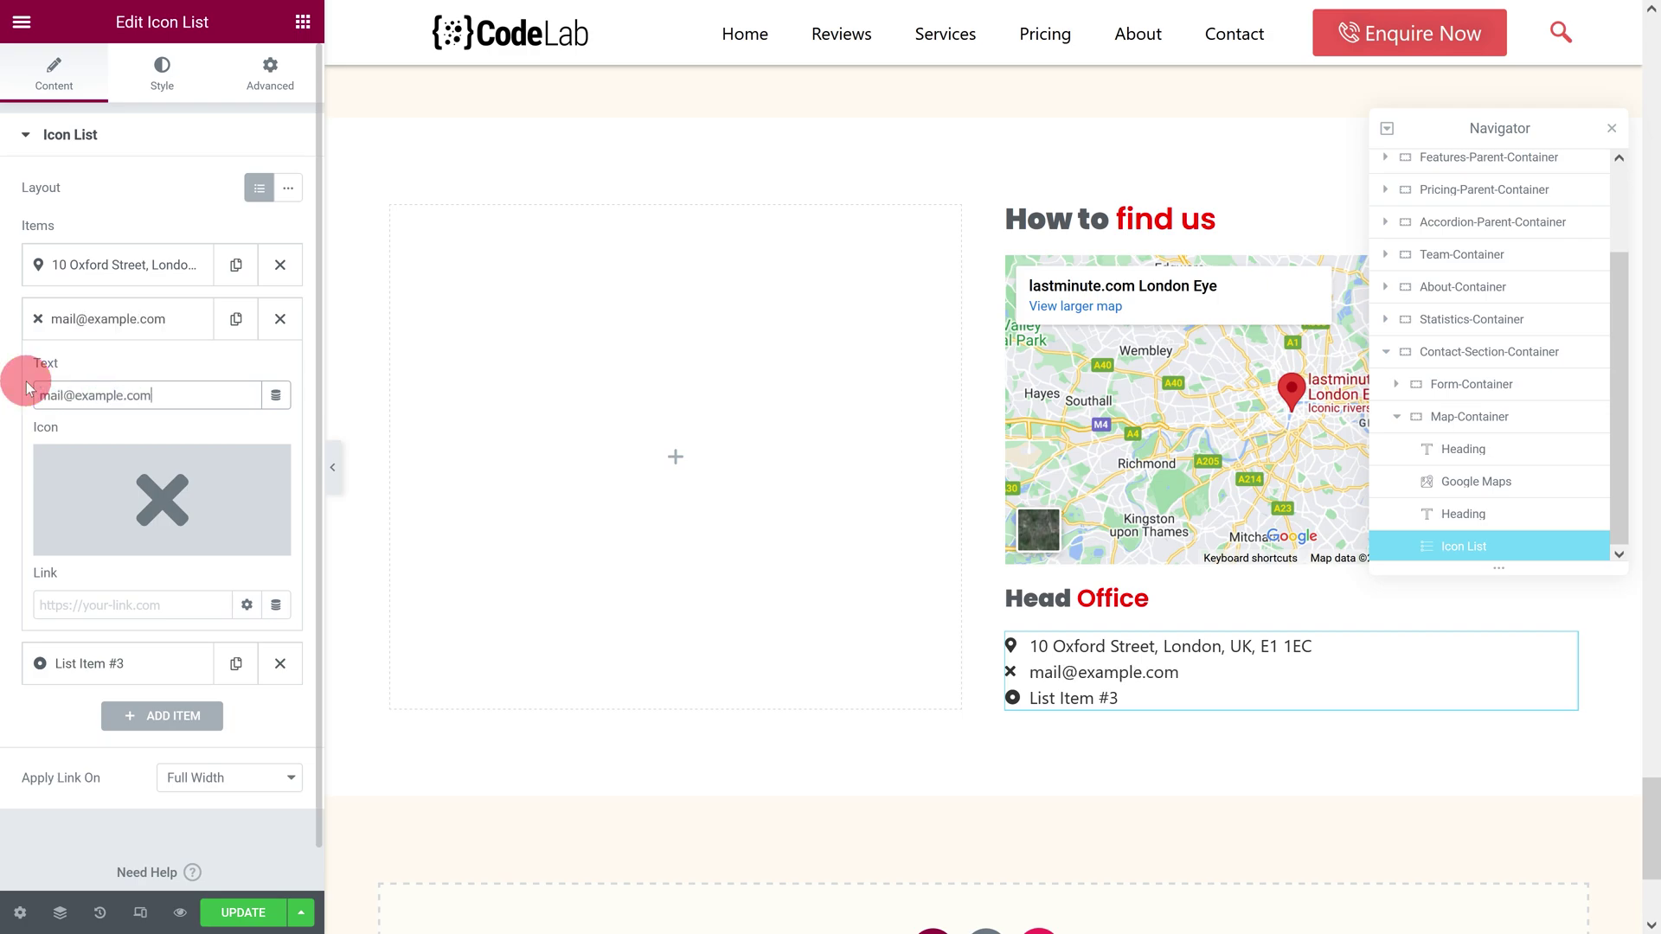
pyautogui.click(102, 493)
pyautogui.click(752, 138)
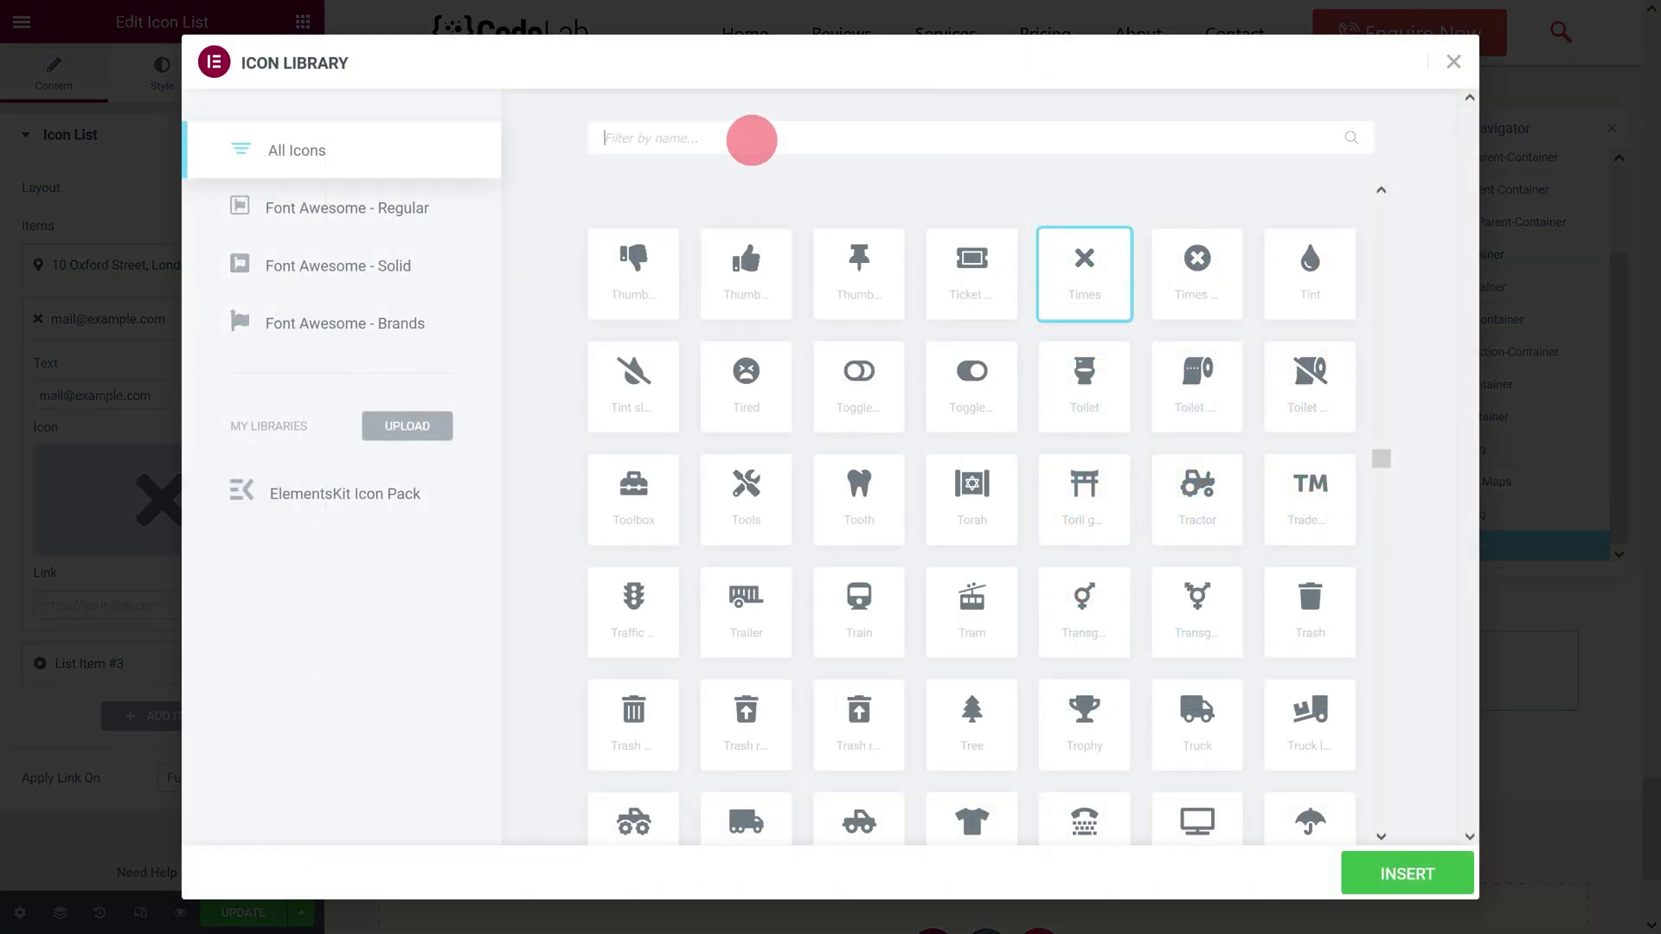
pyautogui.write('paper plane')
pyautogui.click(770, 283)
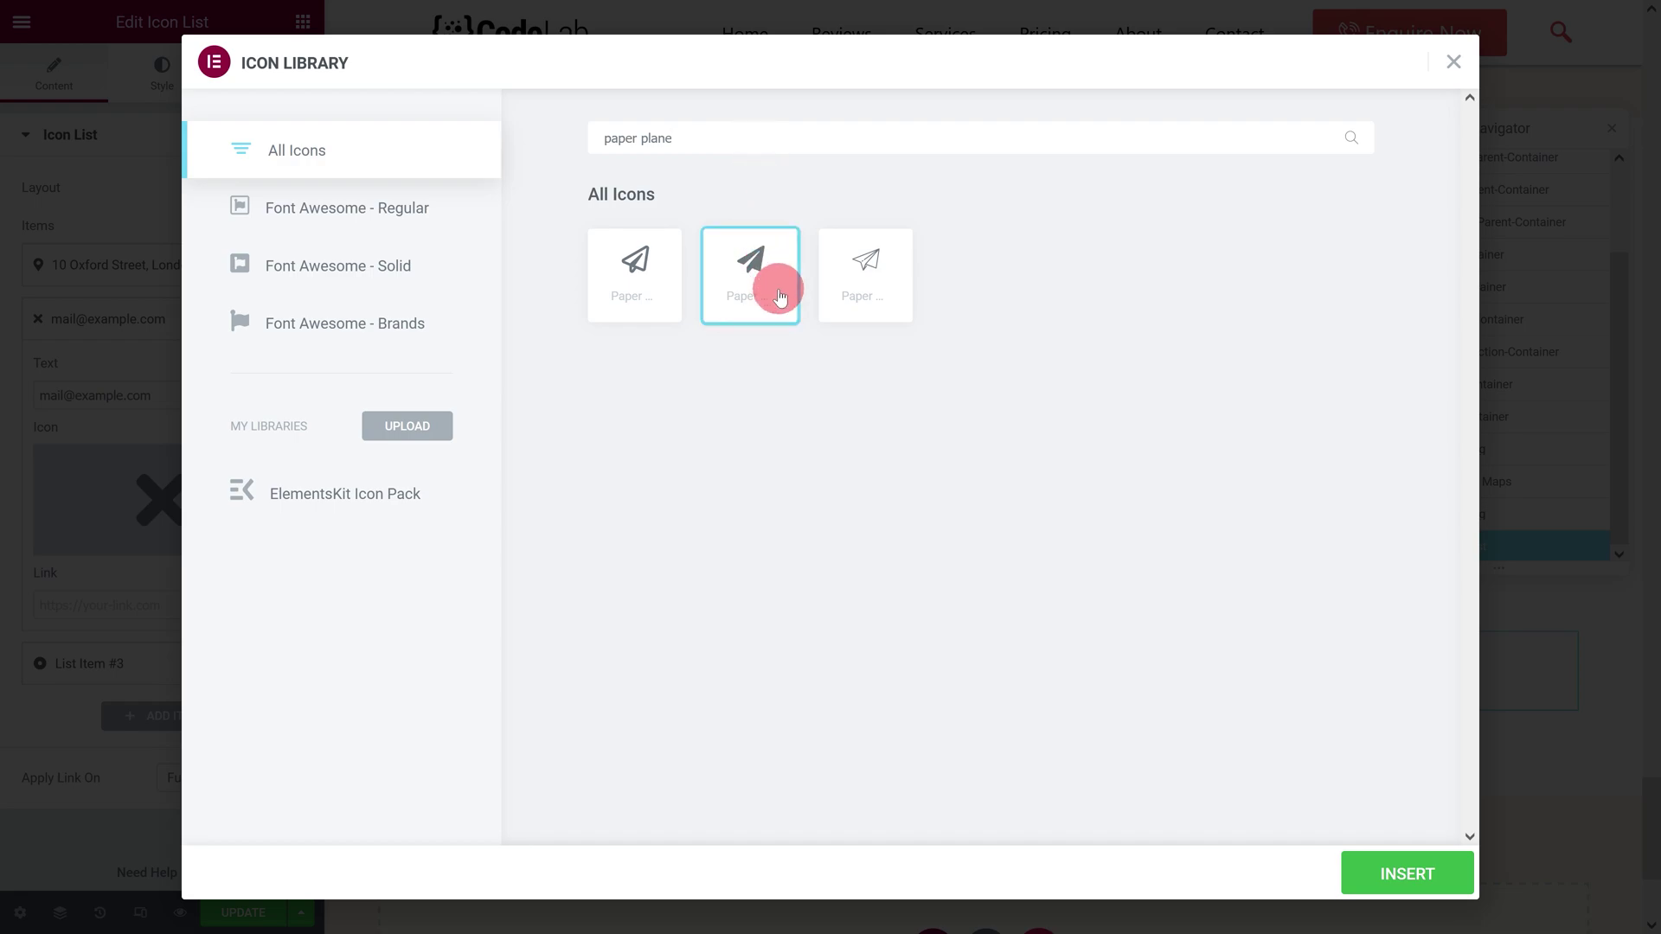
pyautogui.click(1438, 871)
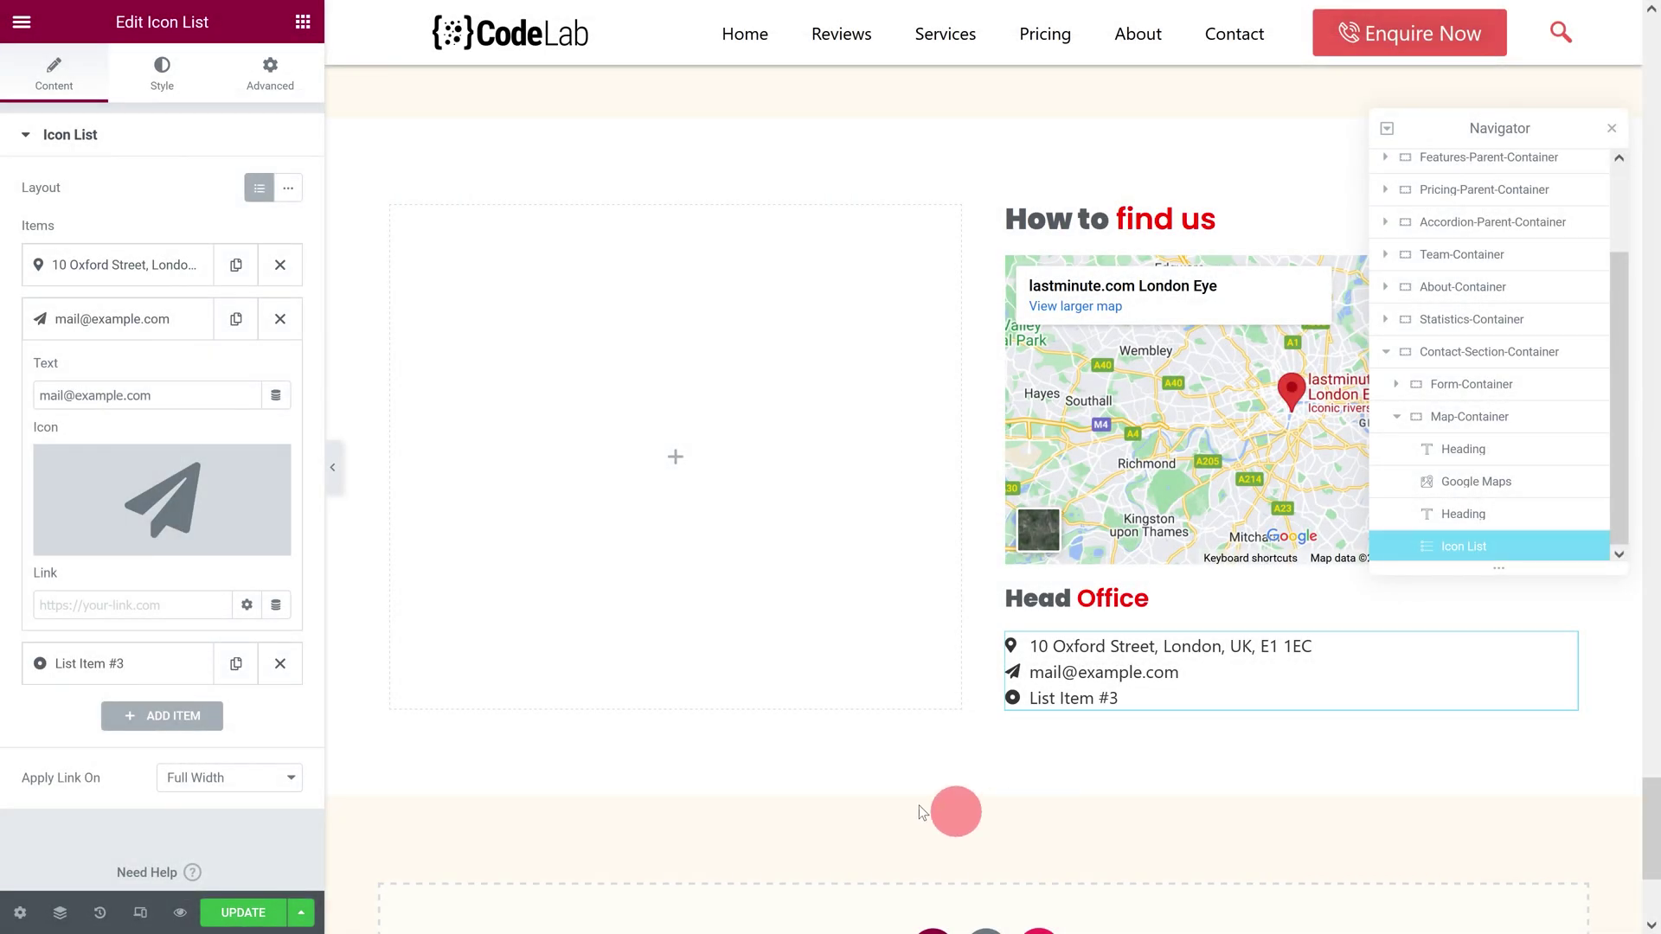
# Step: Set the third list item to the phone number with a phone icon
pyautogui.click(121, 663)
pyautogui.moveTo(113, 449); pyautogui.dragTo(66, 448)
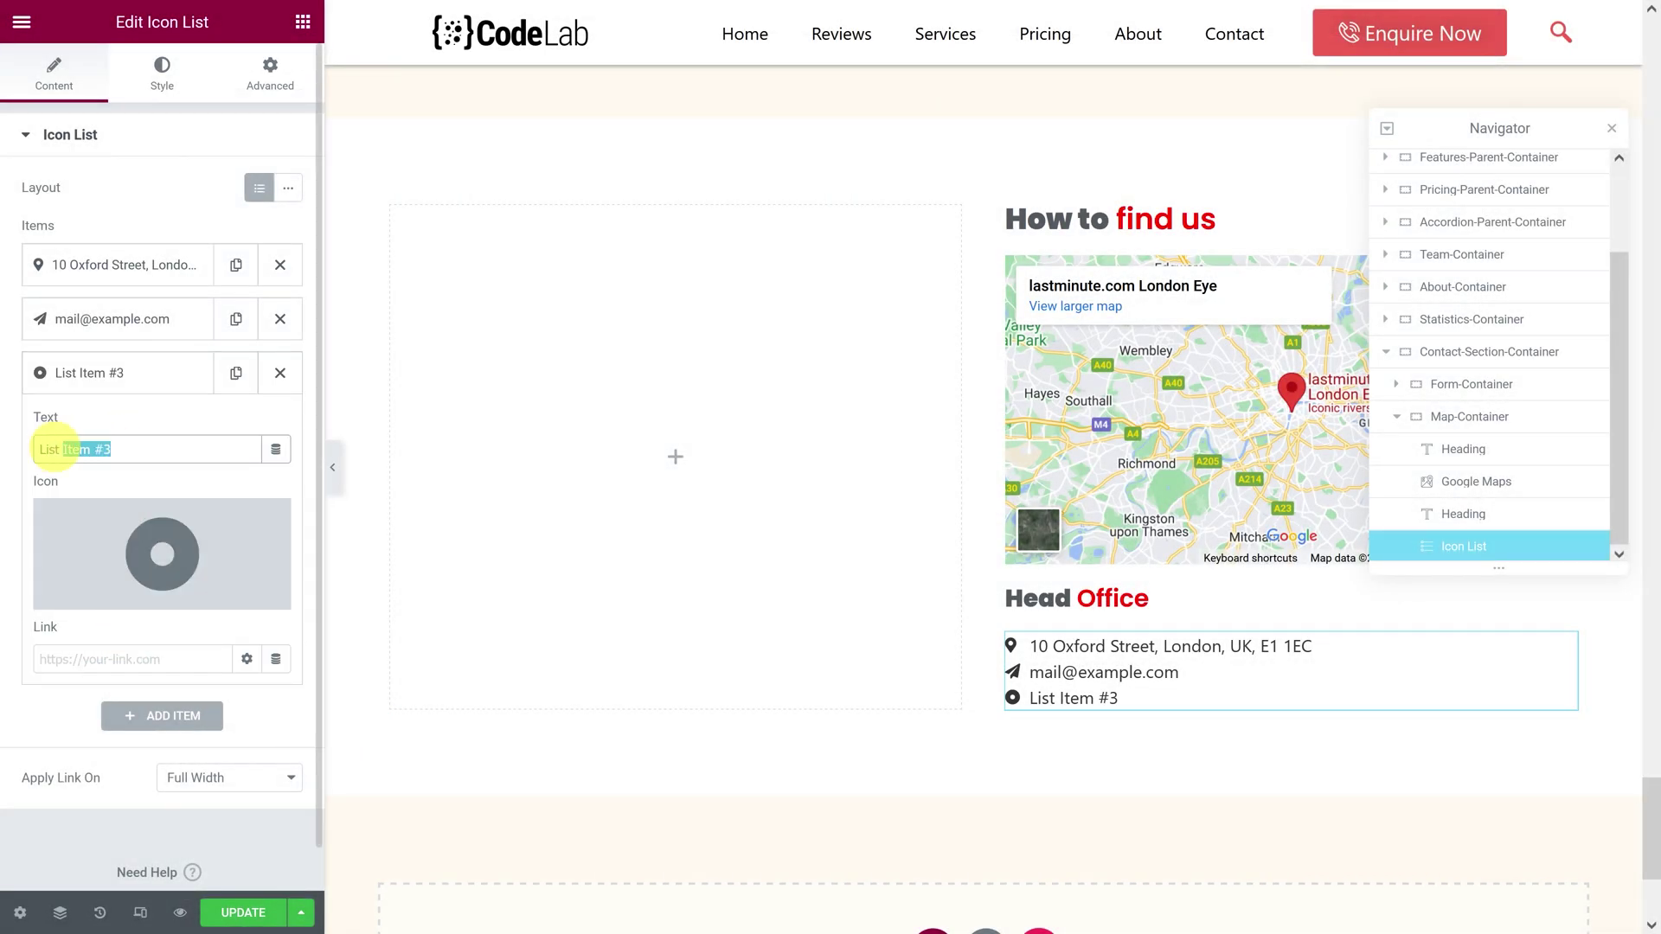
pyautogui.click(81, 558)
pyautogui.click(715, 157)
pyautogui.write('phone alt')
pyautogui.click(865, 275)
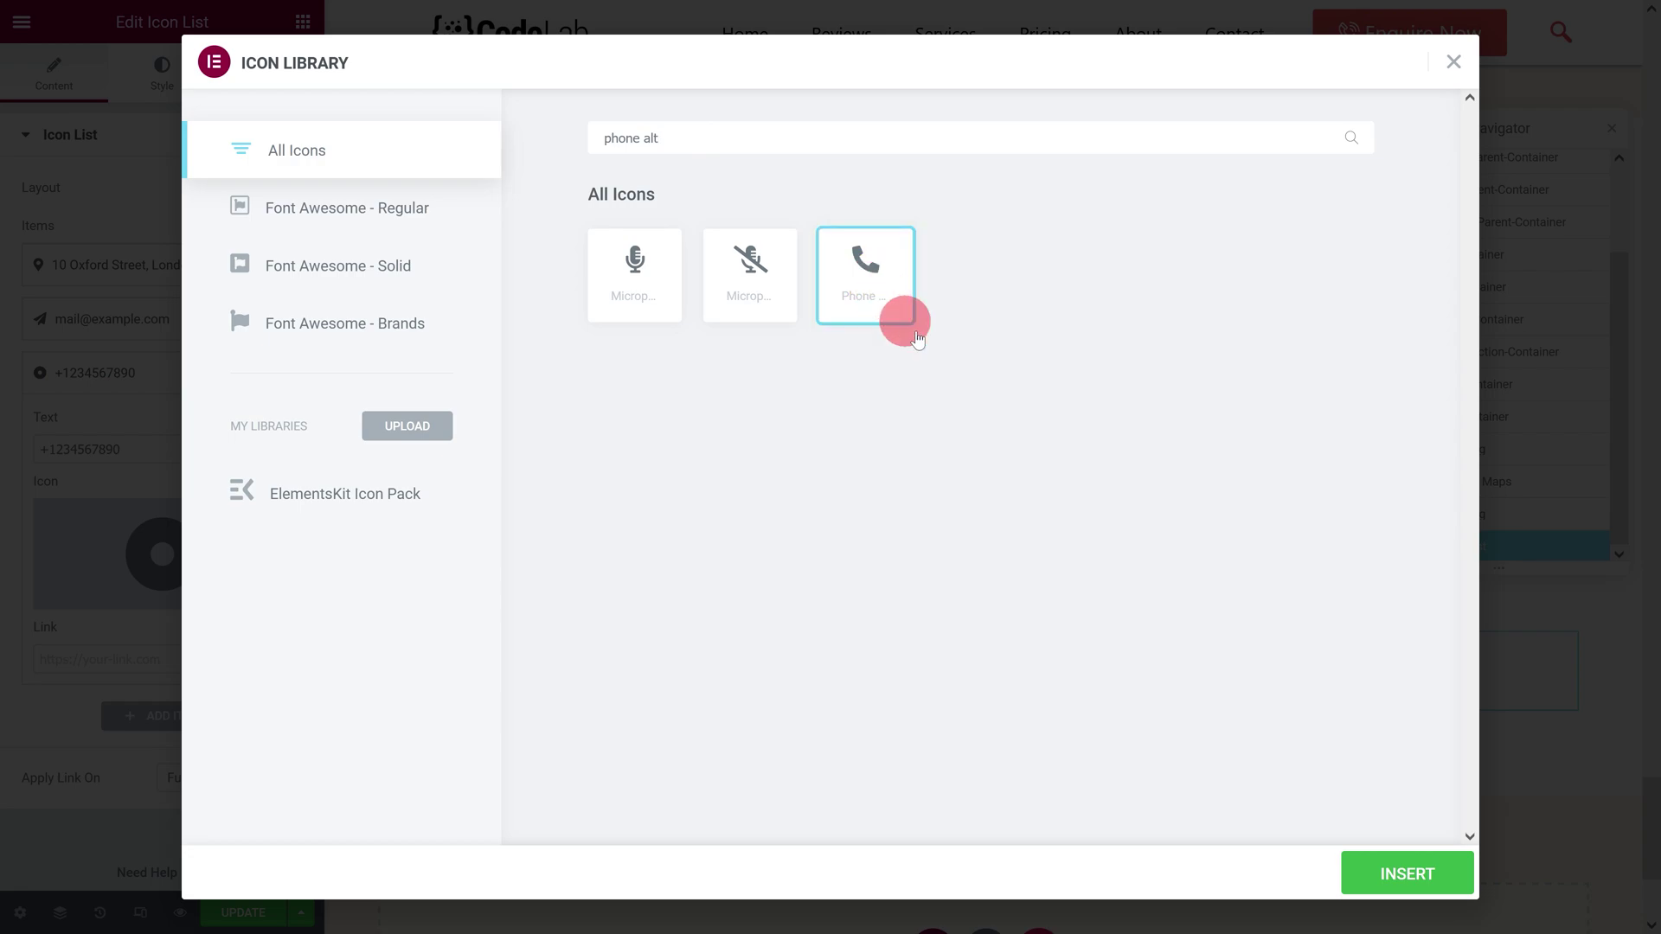
pyautogui.click(1419, 877)
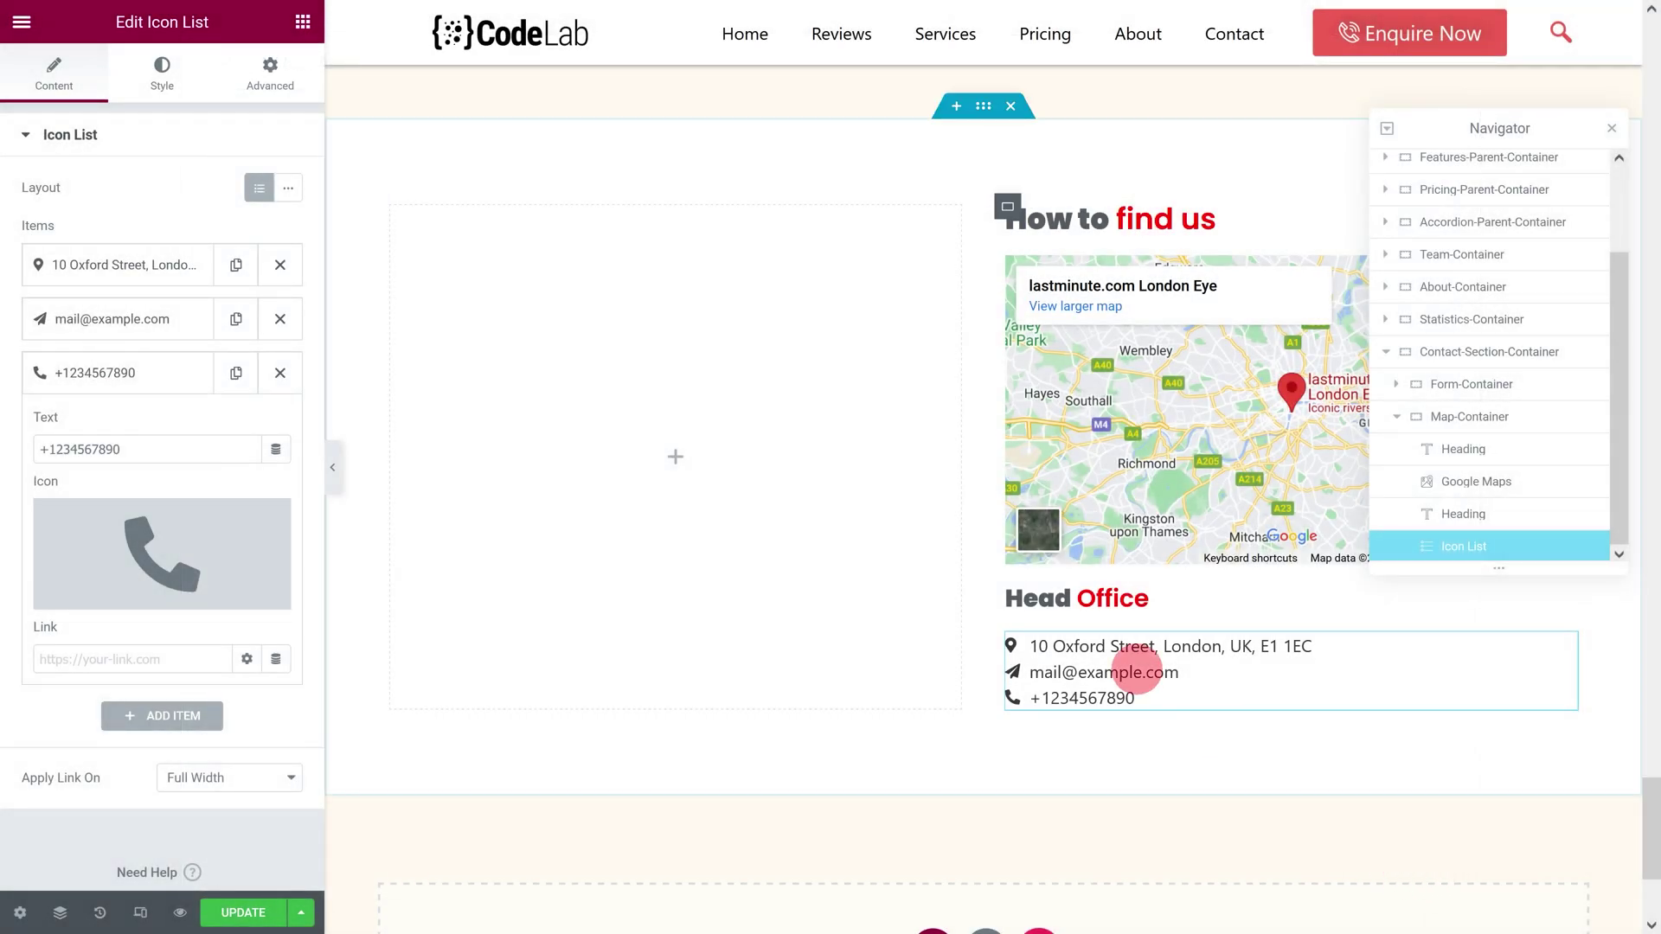
# Step: Set list item spacing to 4 and colour the icons with the red Hover global
pyautogui.click(168, 83)
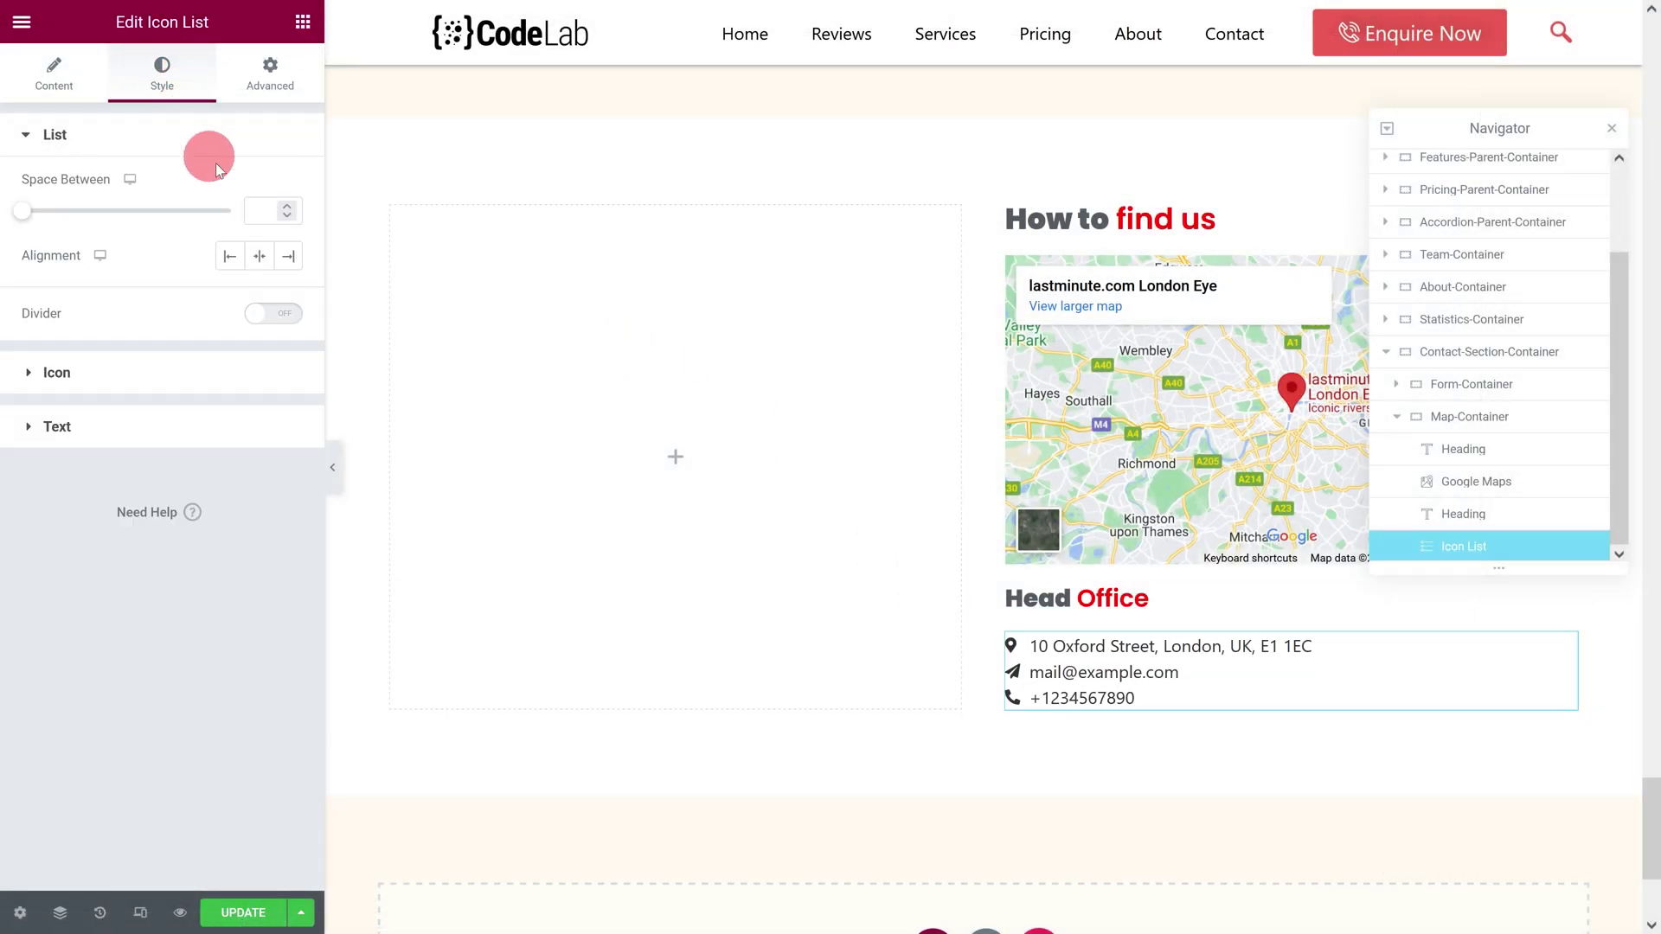
pyautogui.click(263, 214)
pyautogui.write('4')
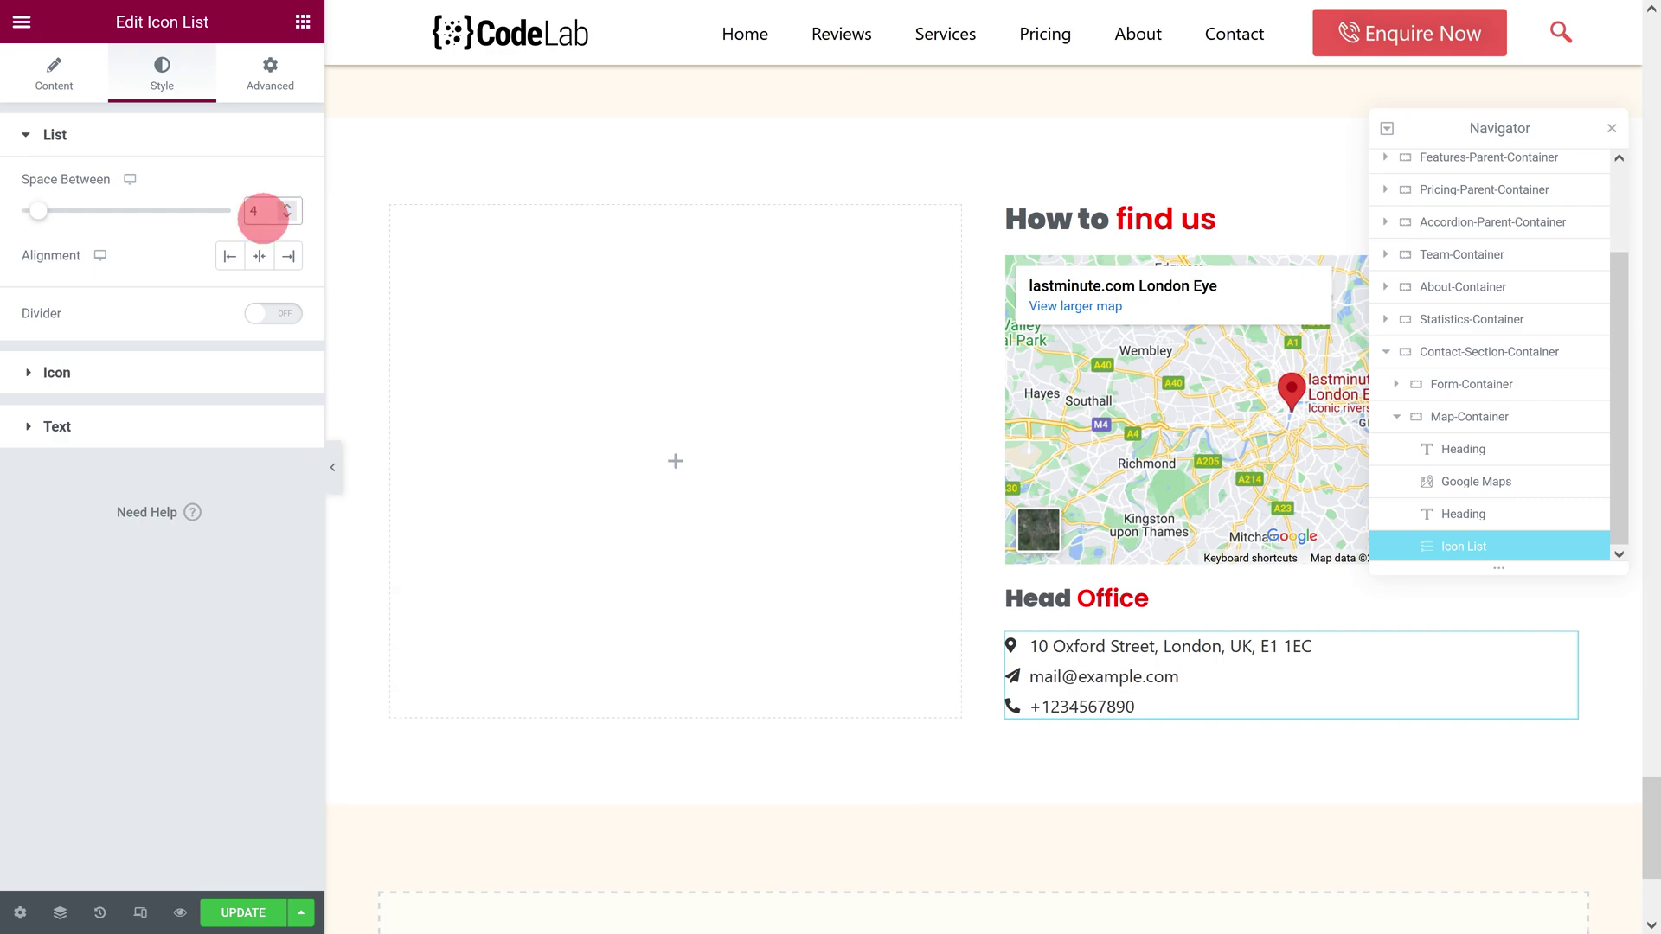
pyautogui.click(97, 380)
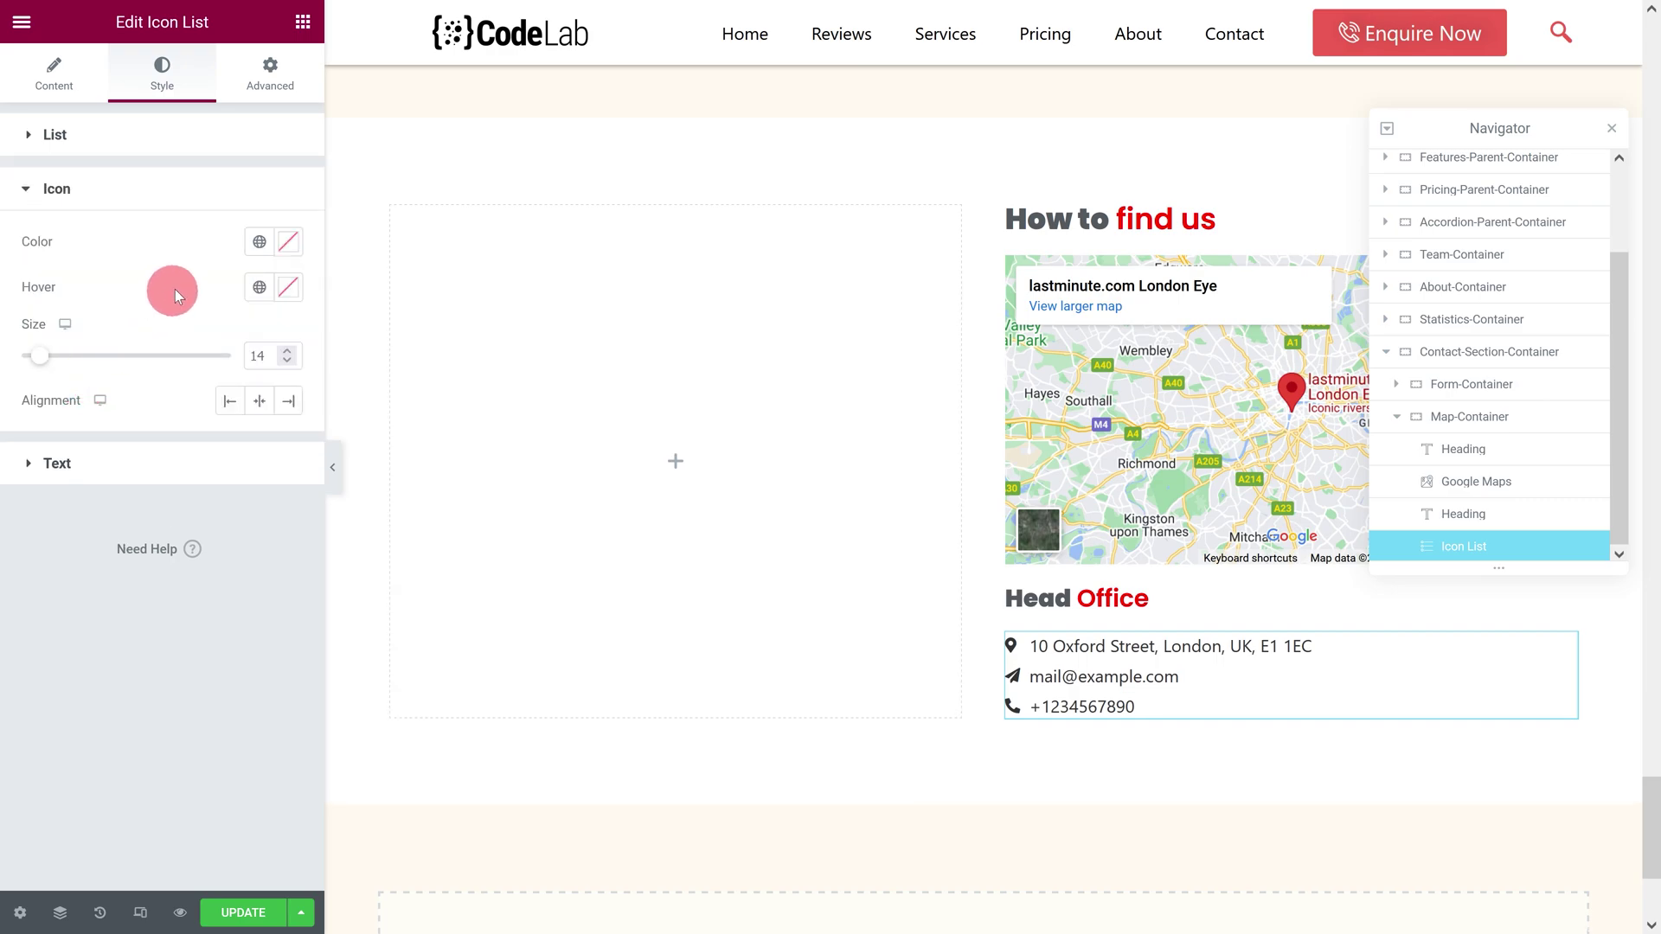
pyautogui.click(258, 242)
pyautogui.click(104, 490)
pyautogui.moveTo(252, 358); pyautogui.dragTo(240, 362)
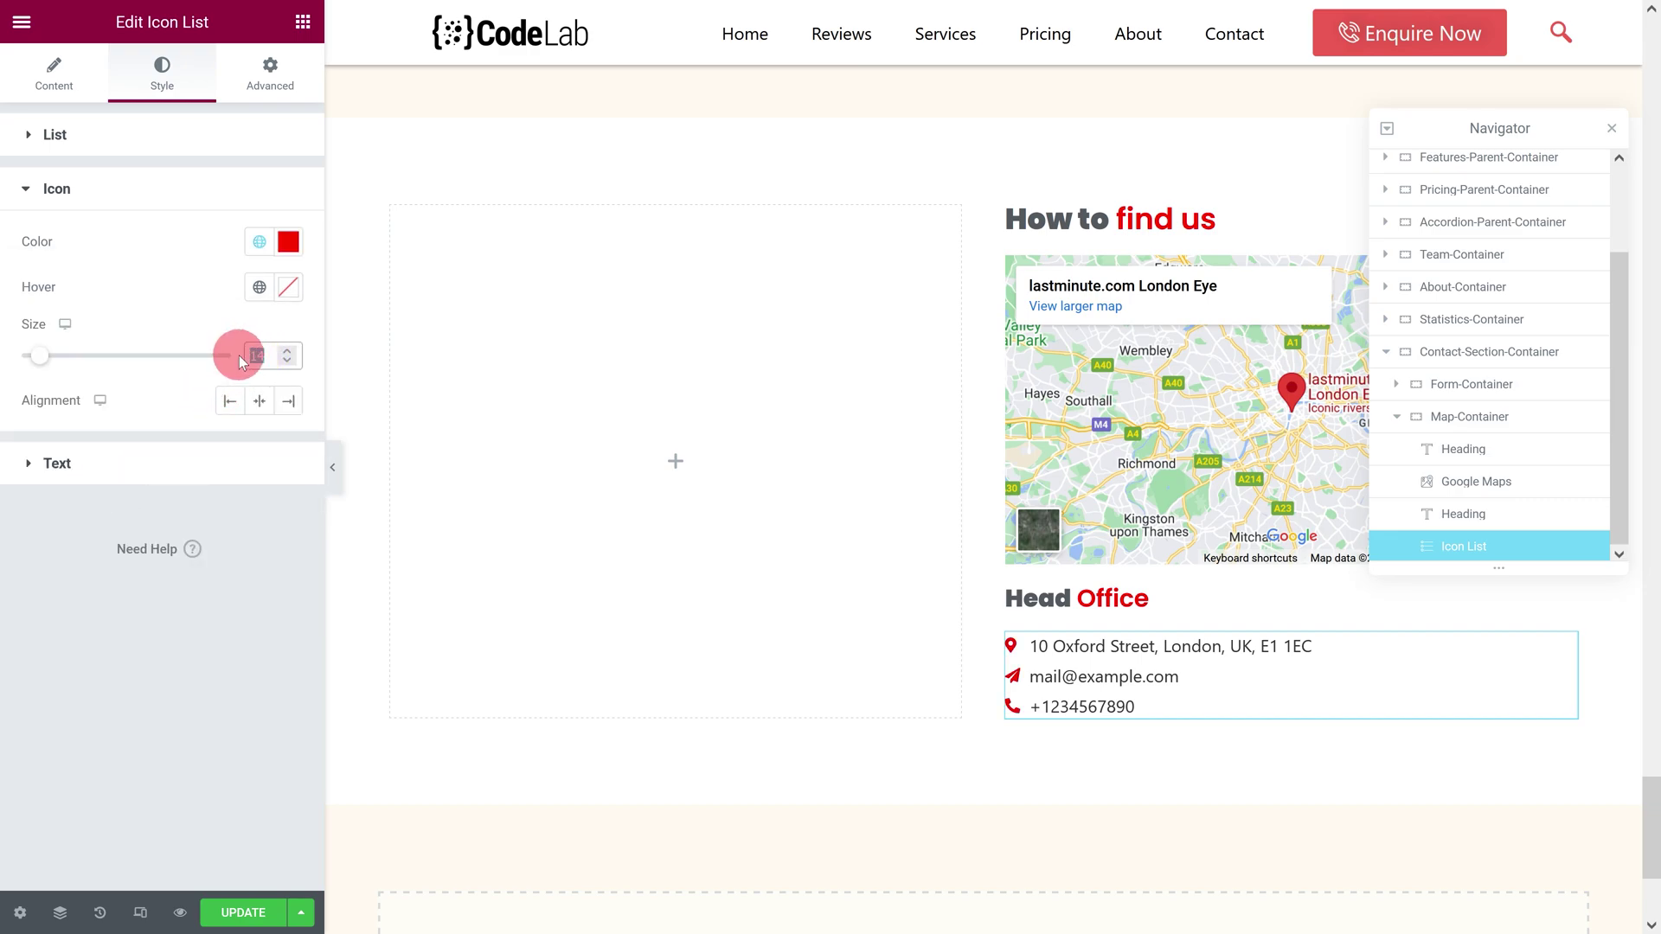
# Step: Give the list text the grey Text global colour in Poppins at 0.9em
pyautogui.click(137, 466)
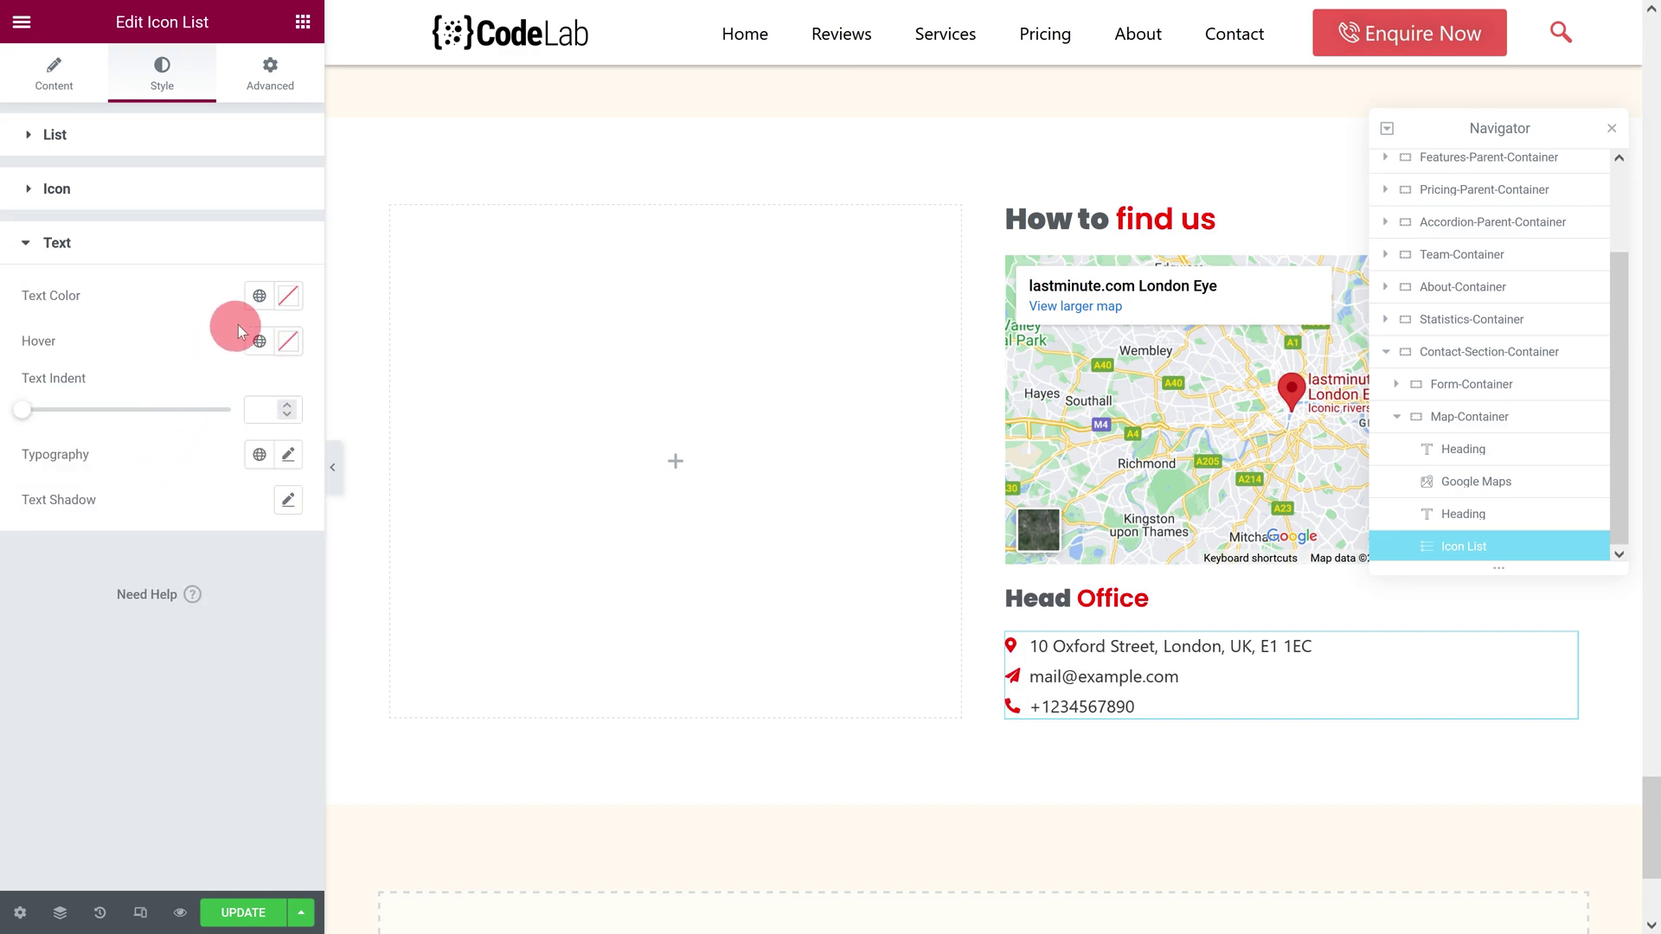
pyautogui.click(260, 296)
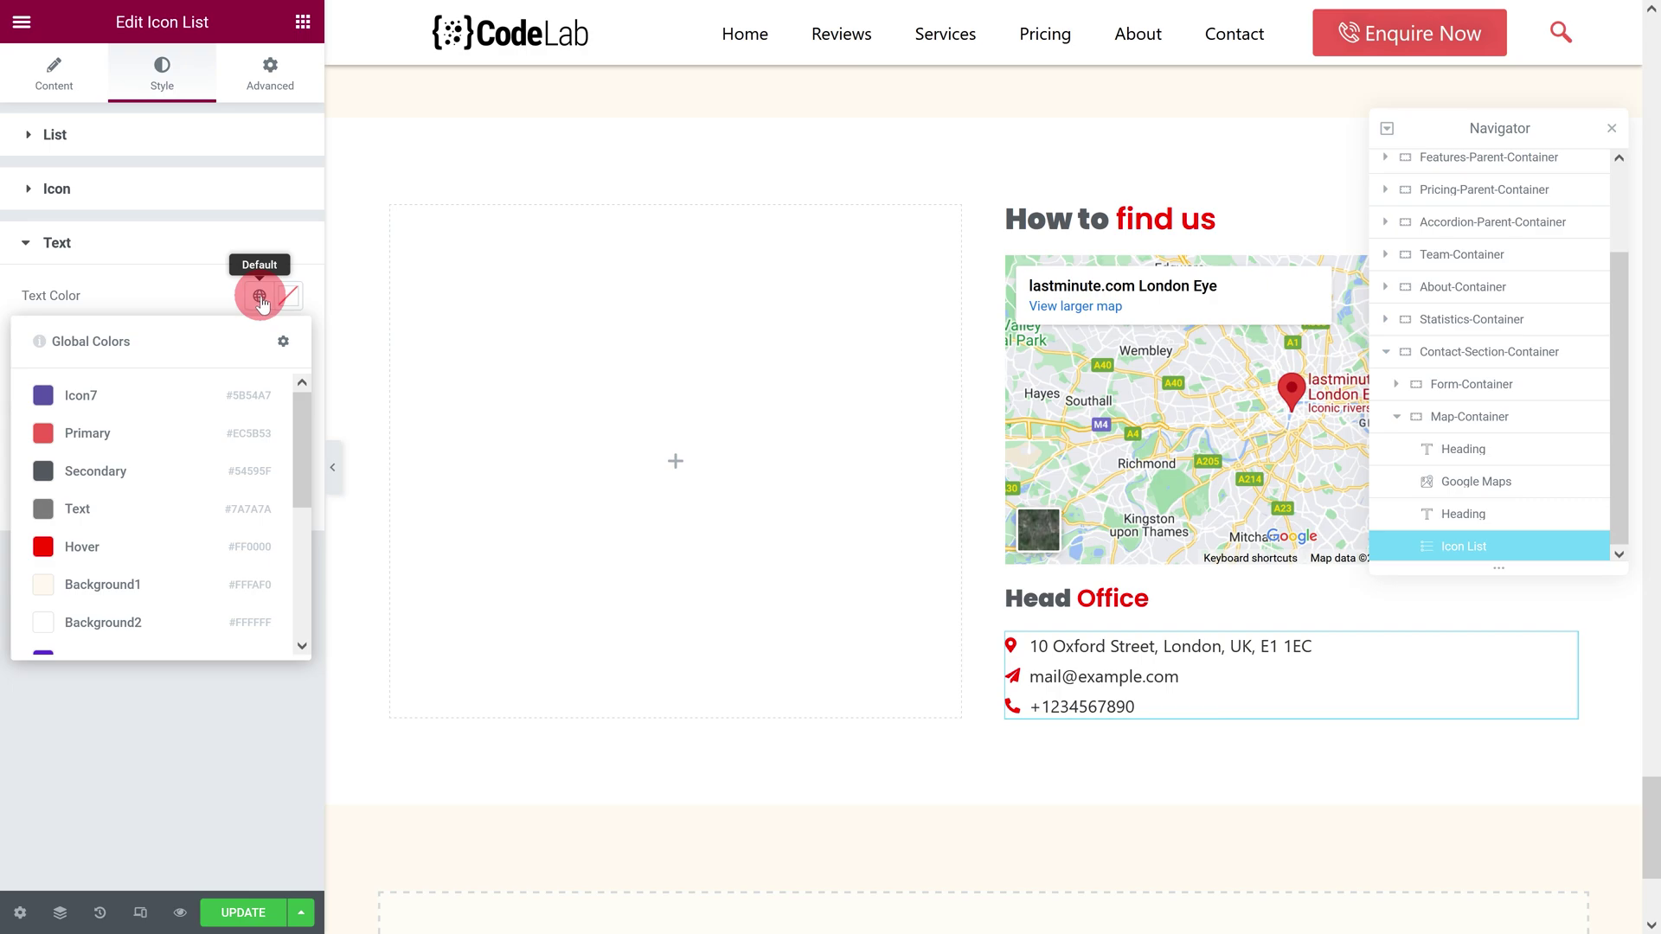
pyautogui.click(119, 507)
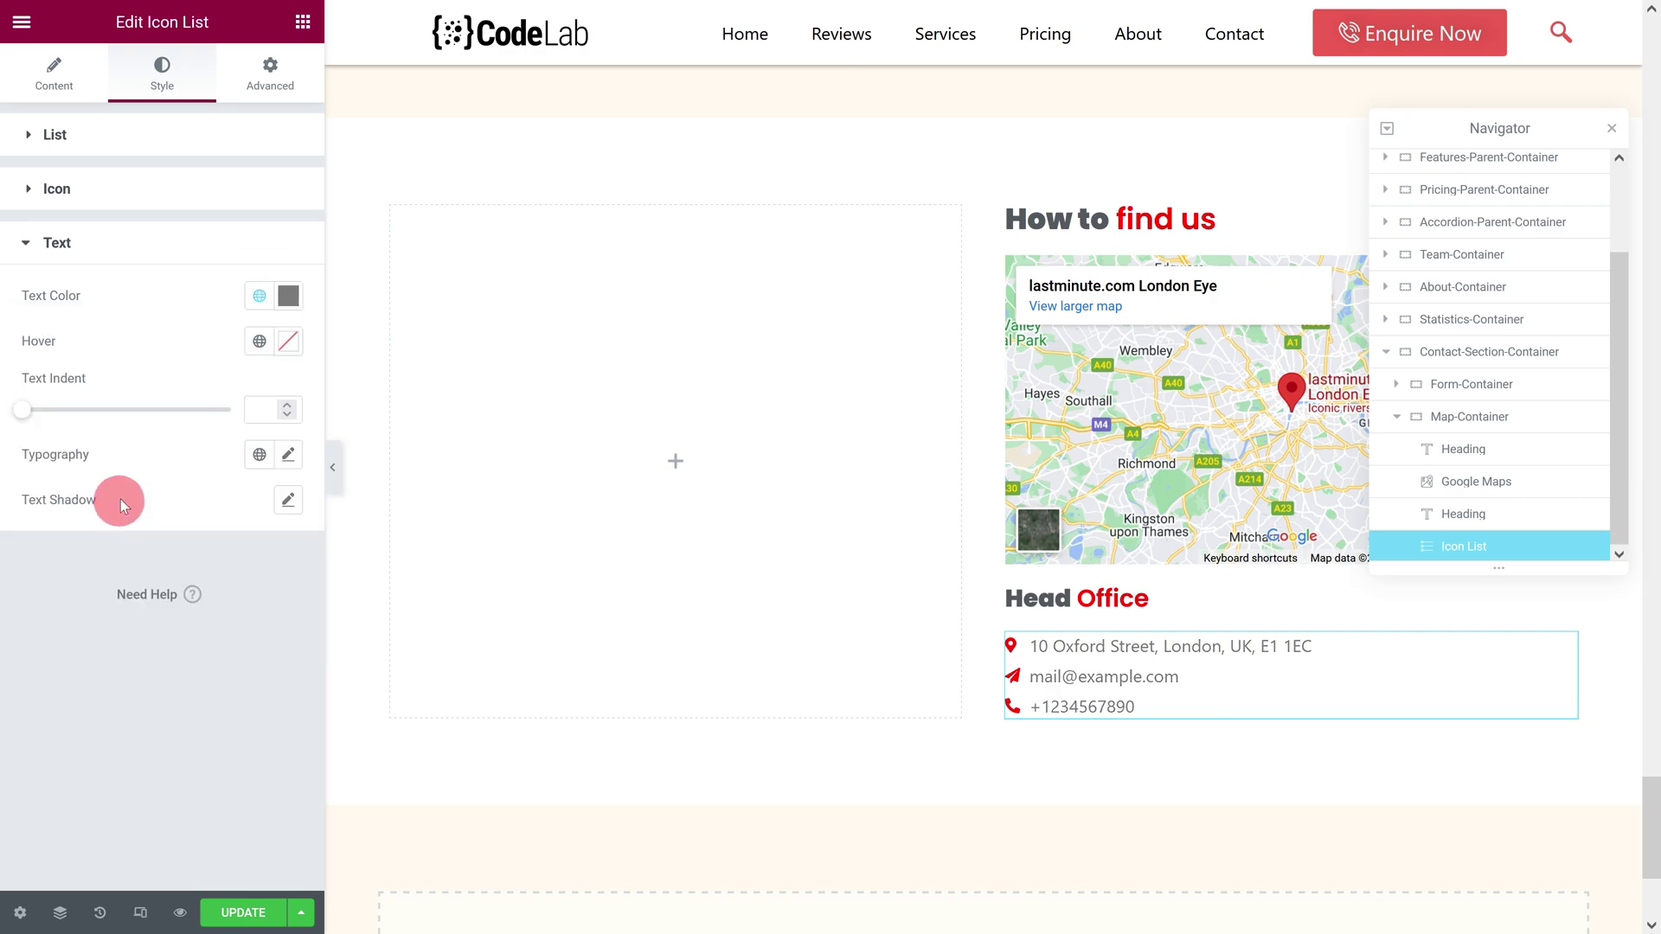
pyautogui.click(288, 455)
pyautogui.click(193, 556)
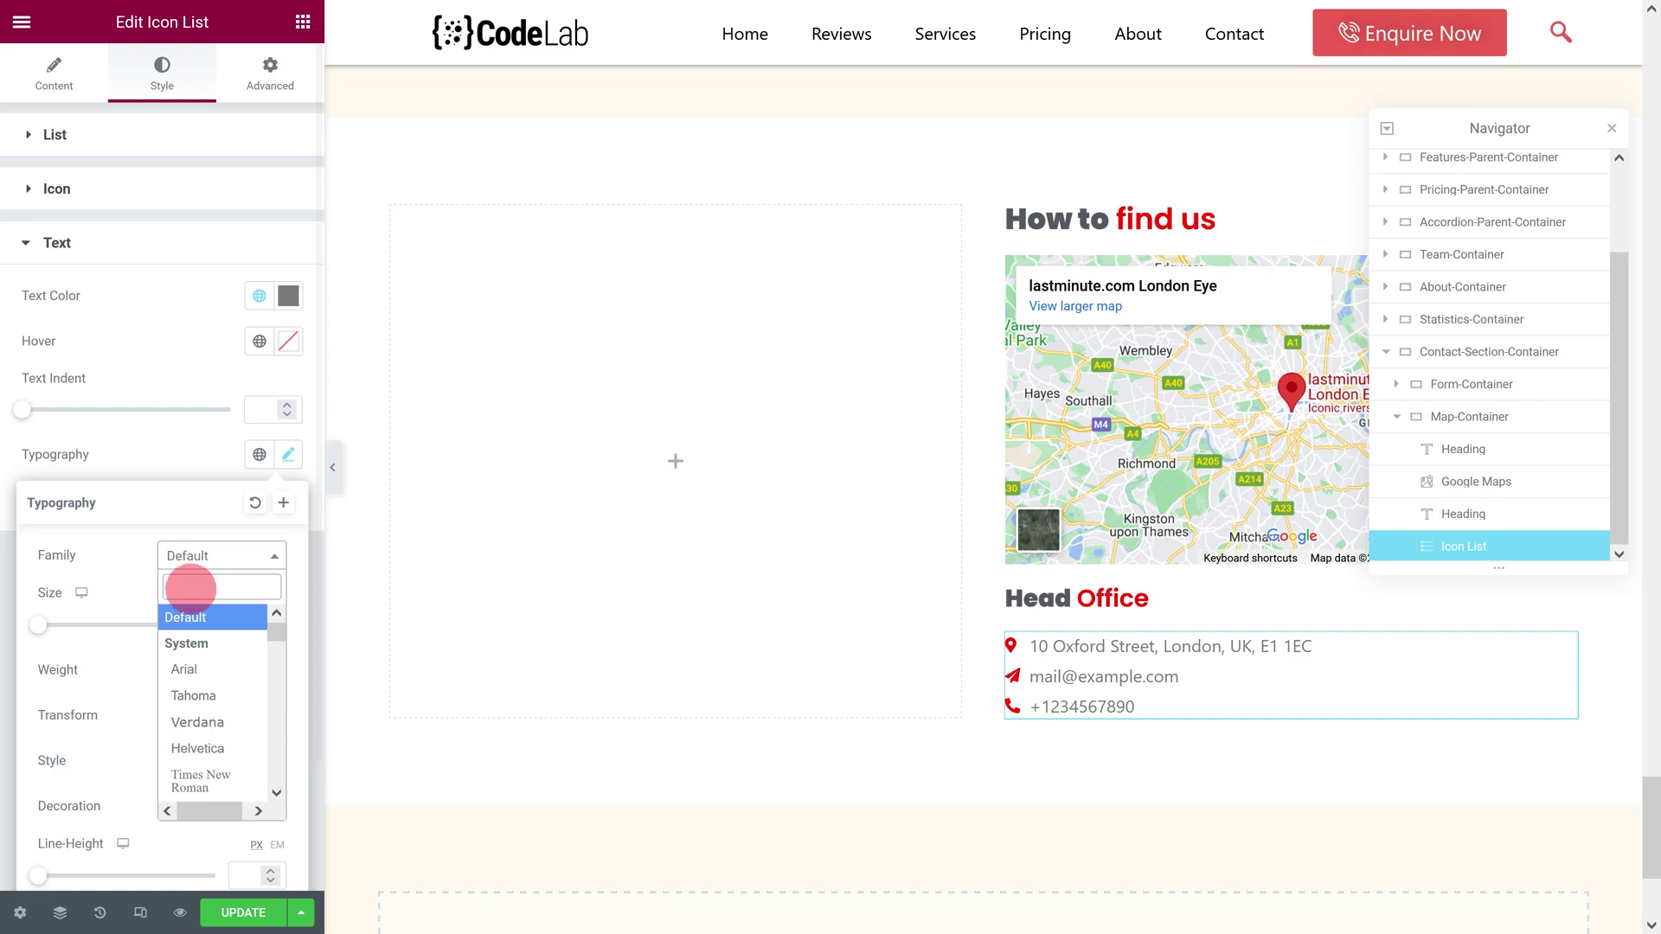
pyautogui.write('poppins')
pyautogui.click(194, 642)
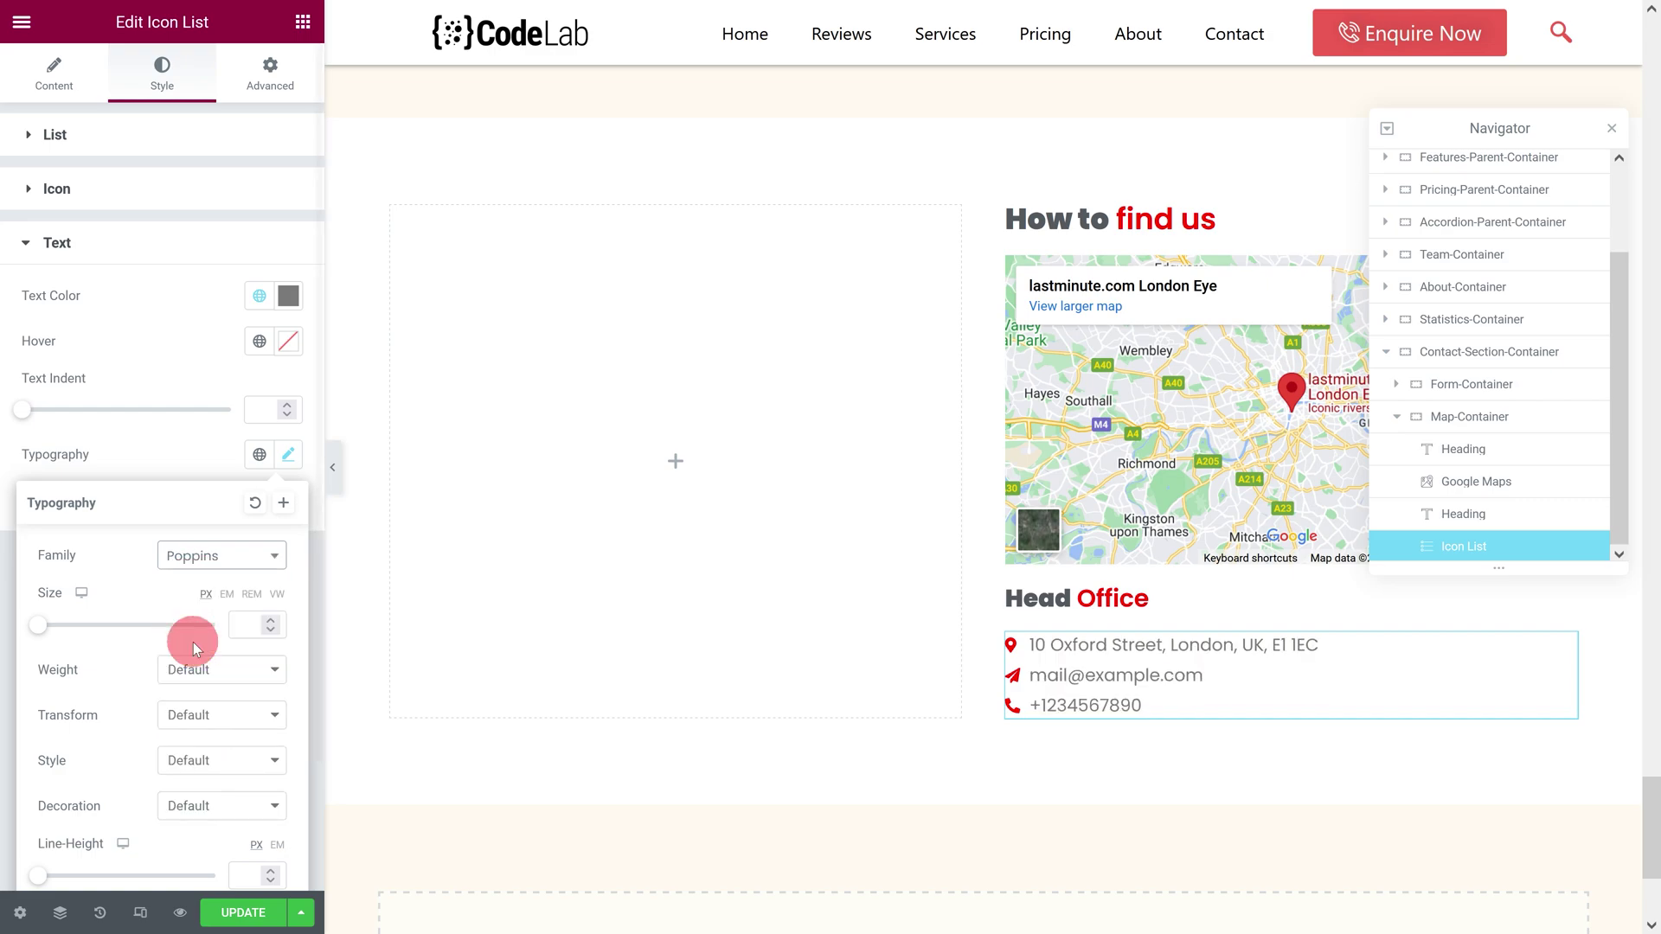
pyautogui.click(227, 596)
pyautogui.write('0.')
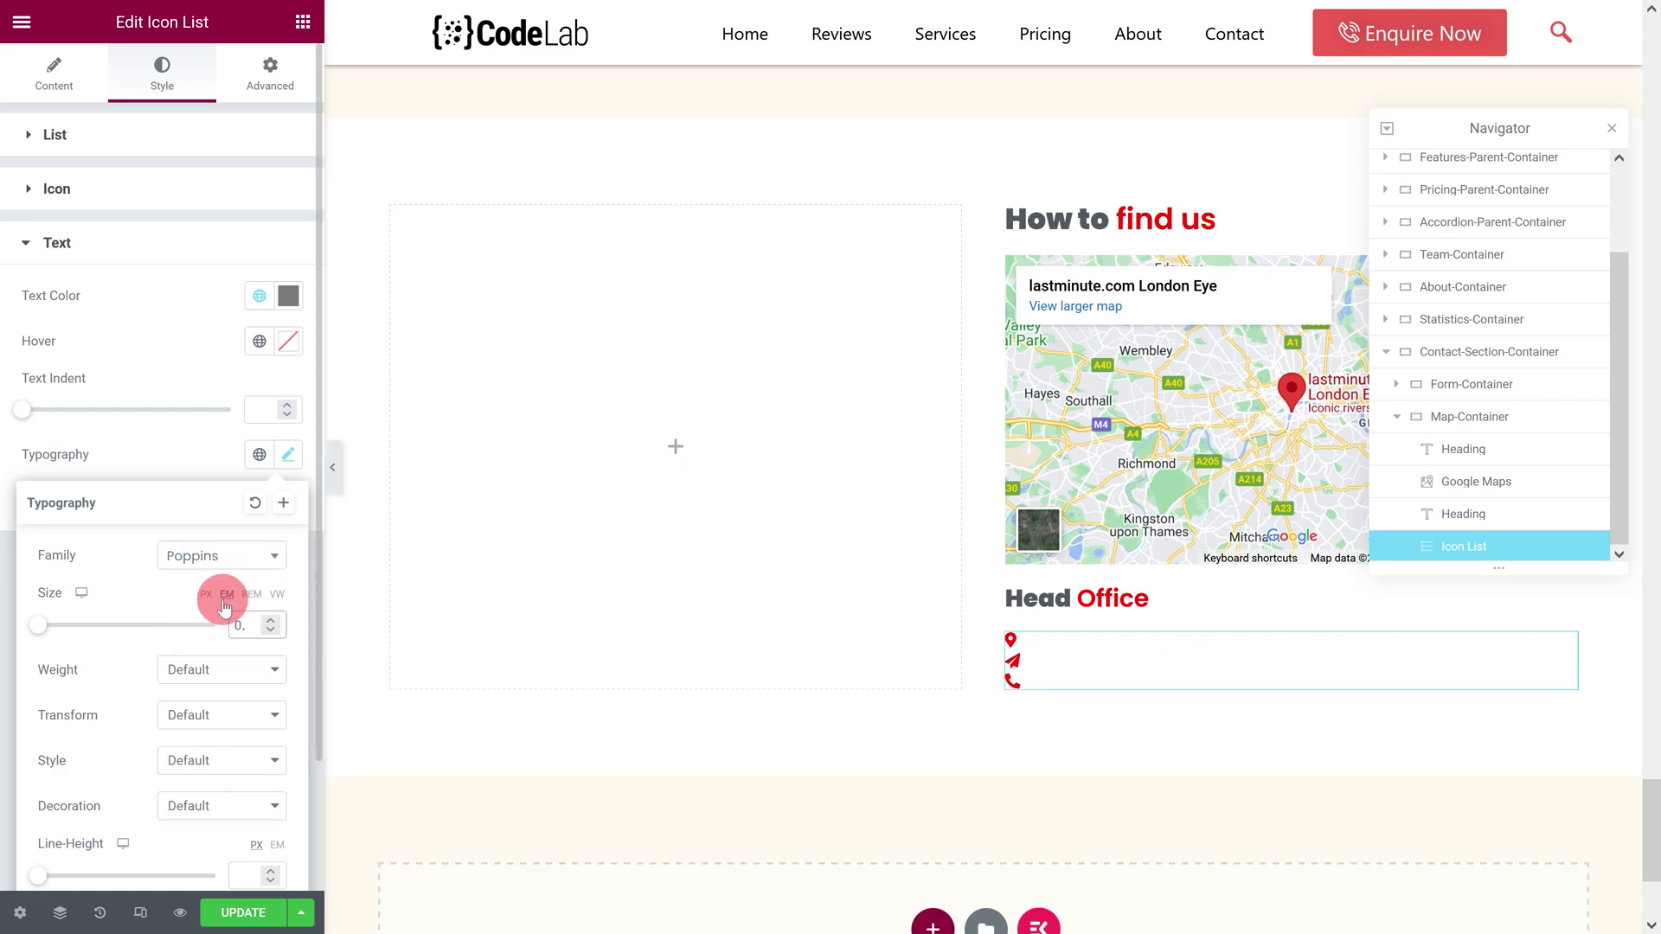
pyautogui.write('9')
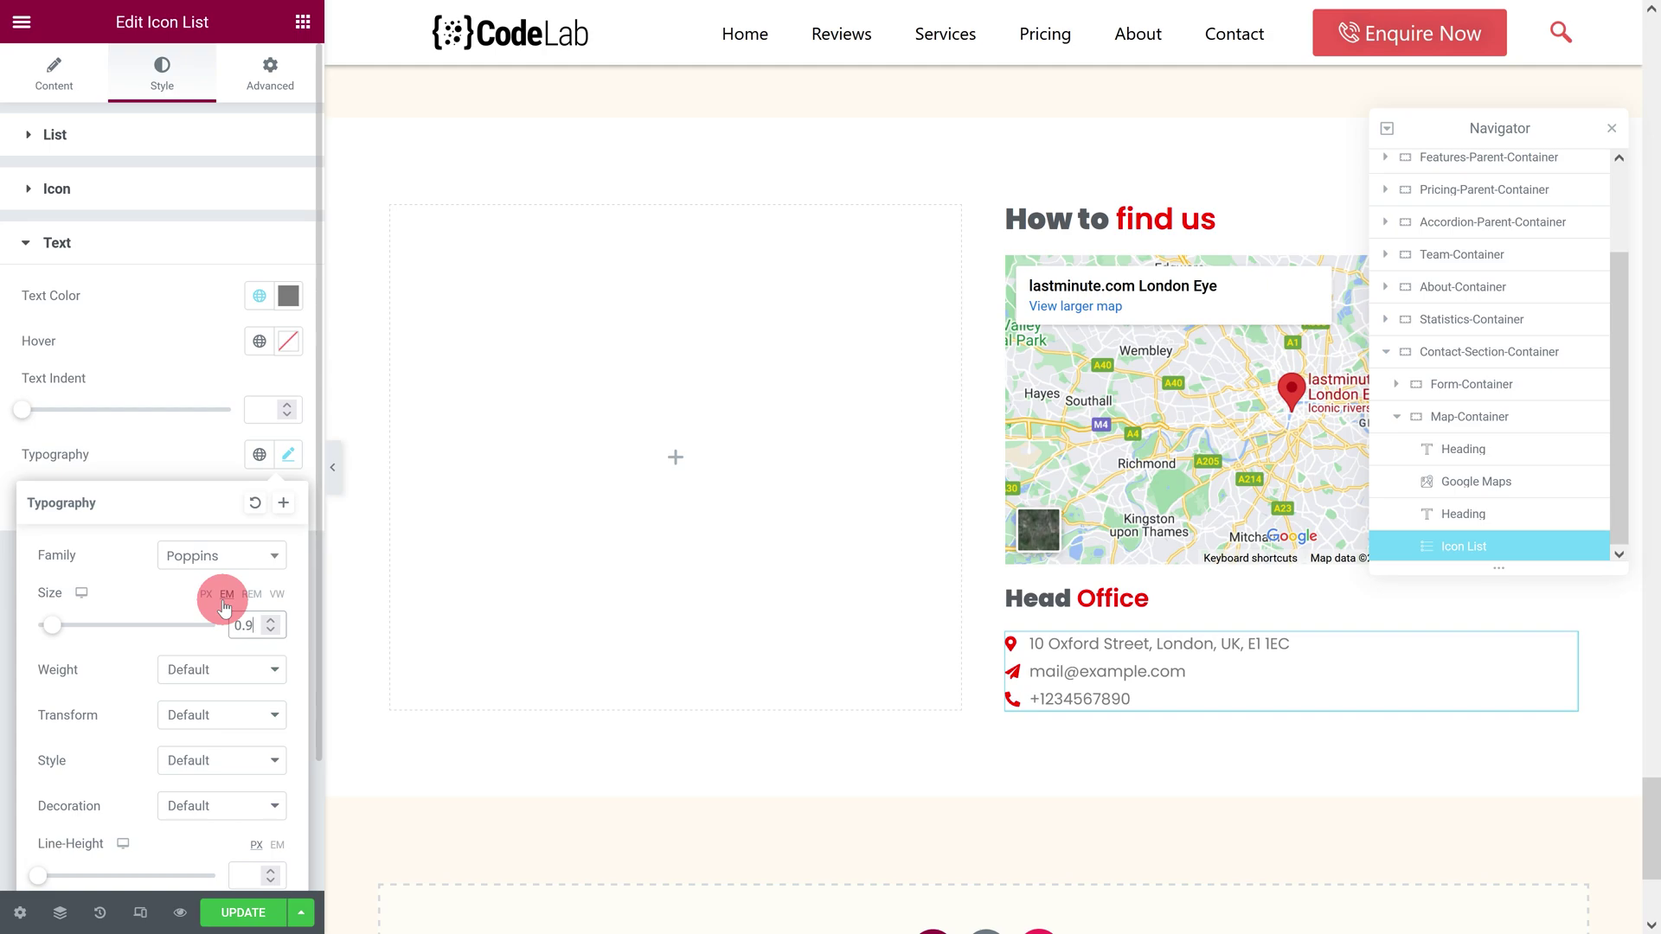
pyautogui.click(1396, 416)
# Step: Give Map-Container a classic #F2F2F2 light grey background
pyautogui.click(1453, 527)
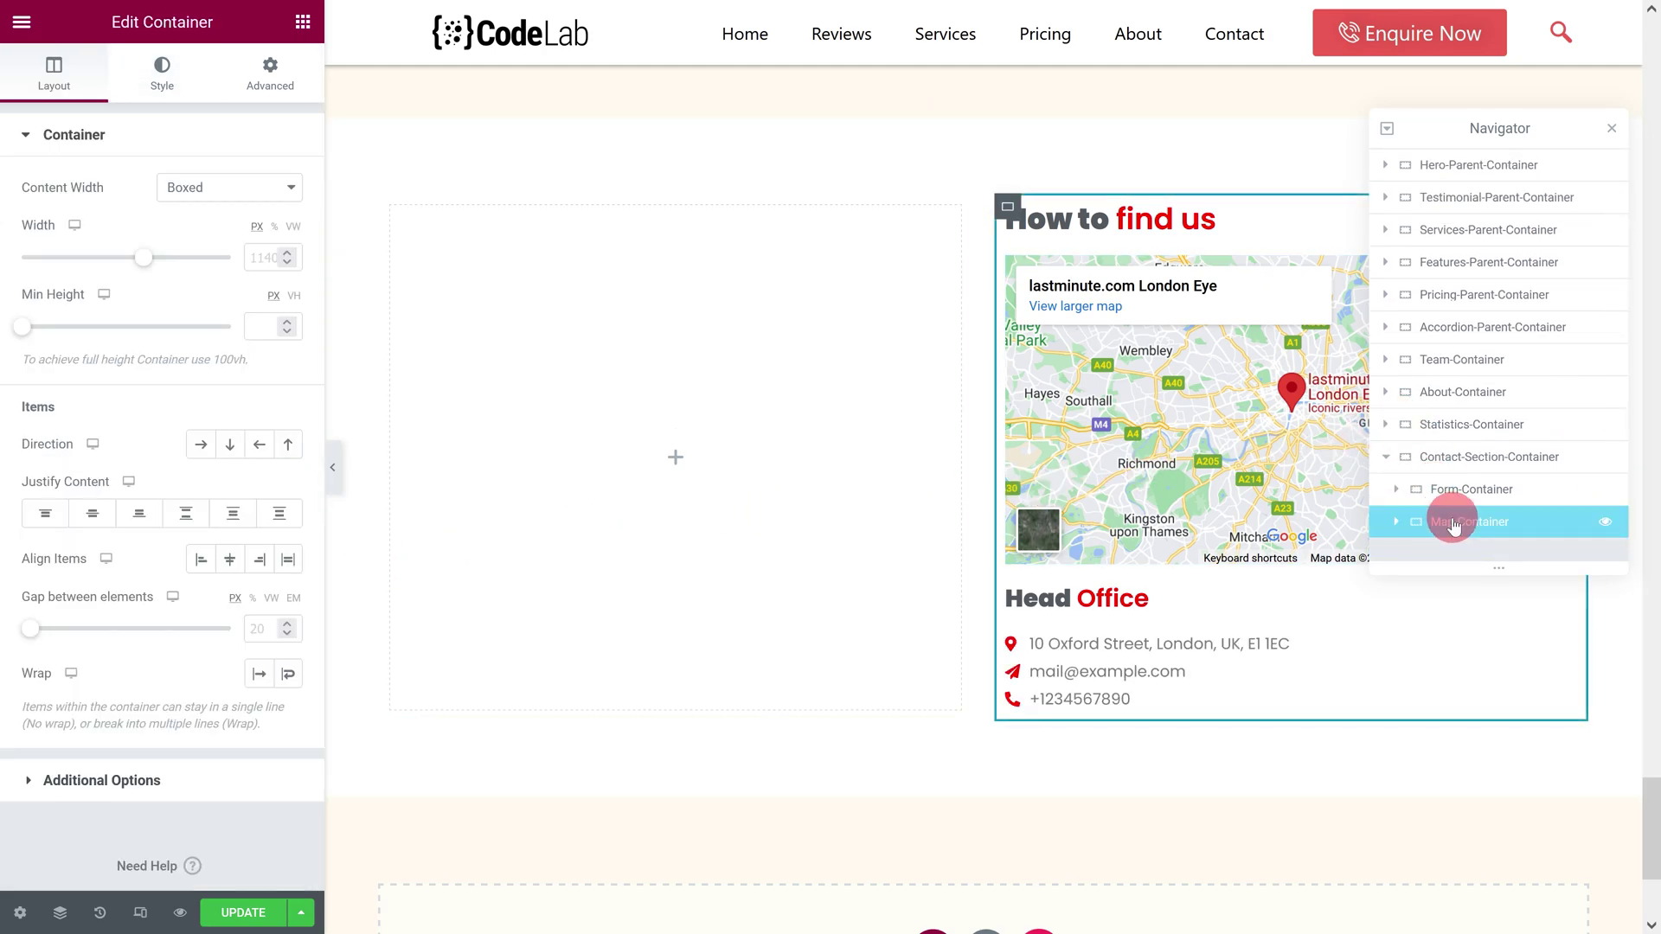
pyautogui.click(161, 74)
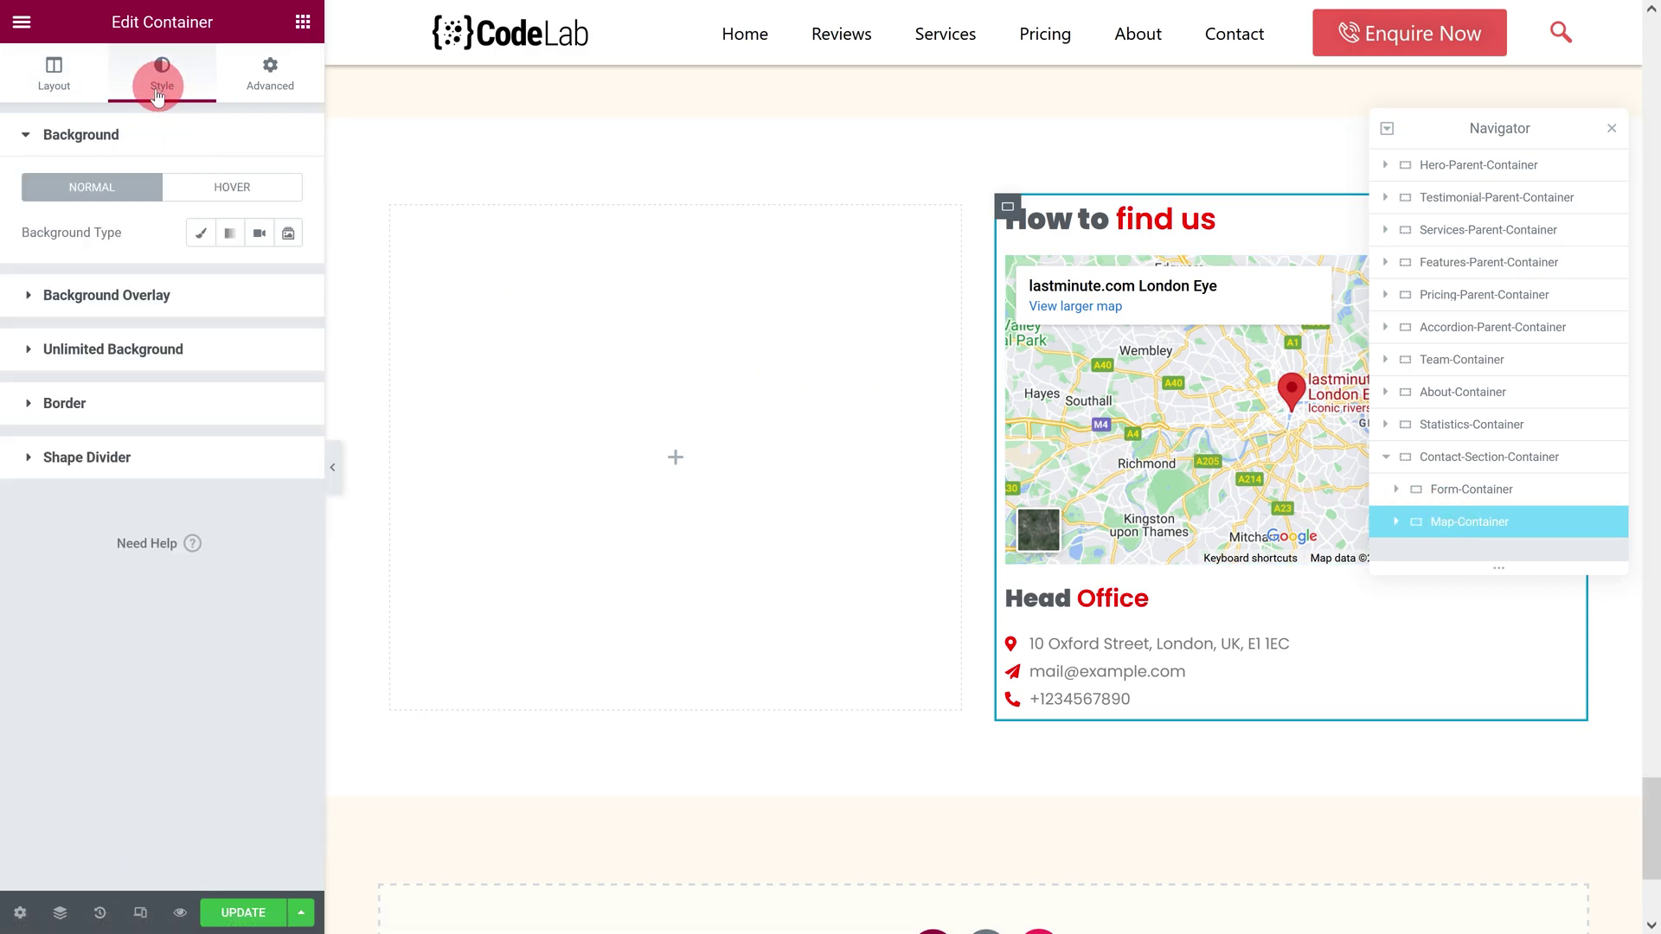
pyautogui.click(187, 238)
pyautogui.click(288, 278)
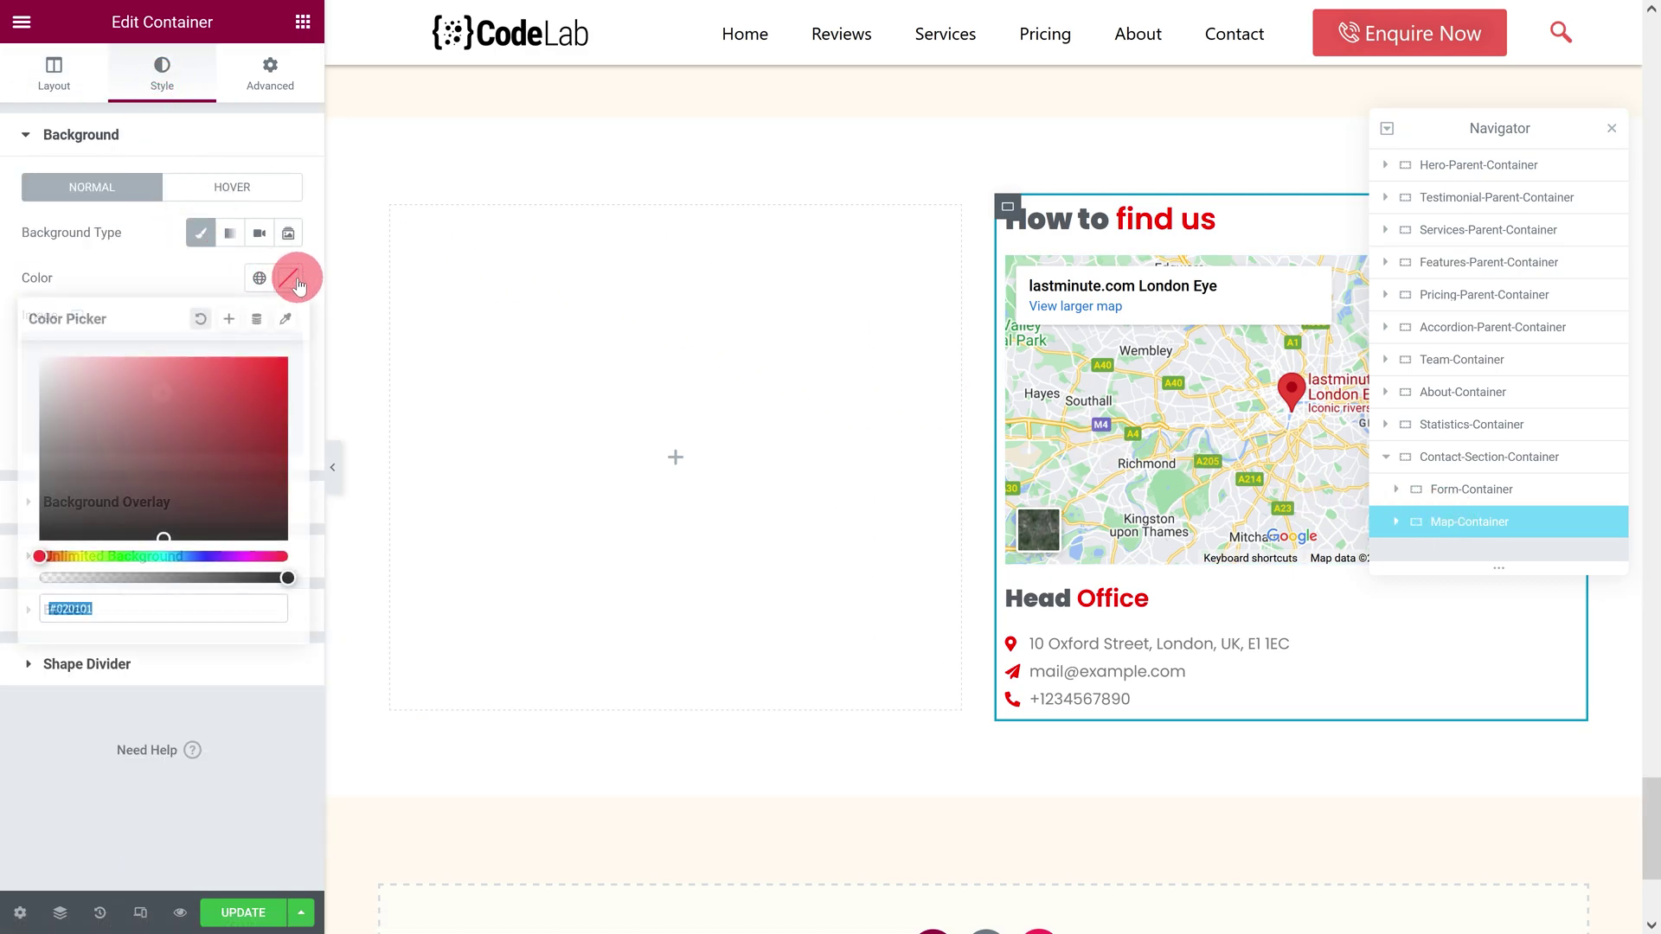
pyautogui.click(100, 613)
pyautogui.write('#F2F2F2')
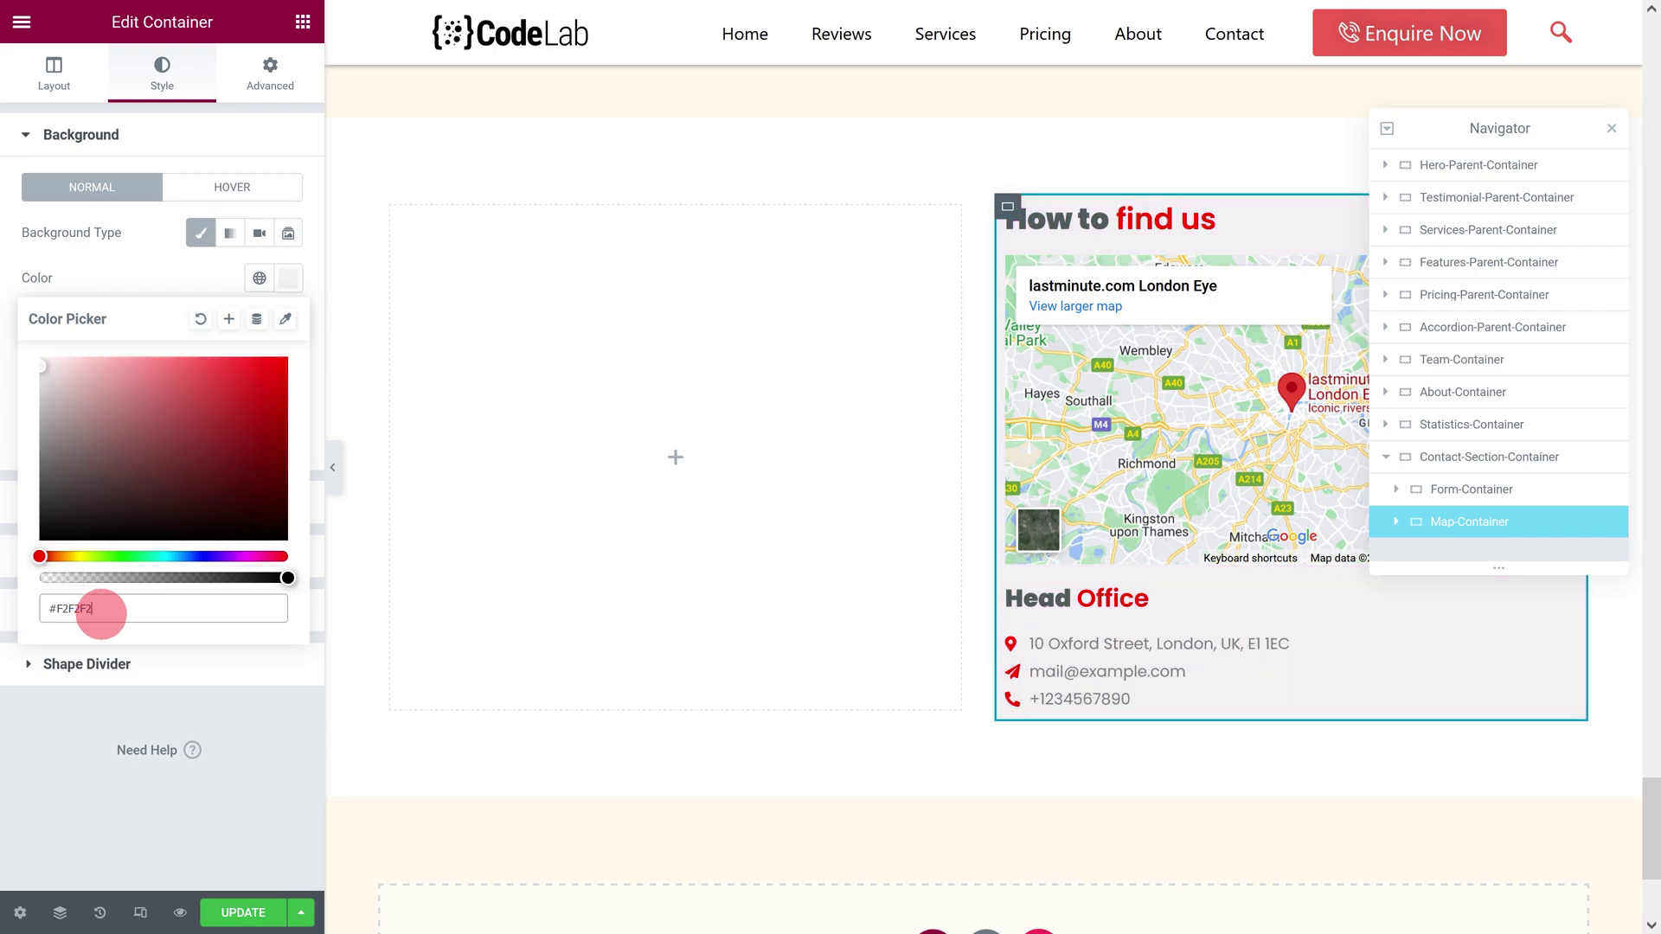
# Step: Set Map-Container padding to 20 px on all sides
pyautogui.click(270, 76)
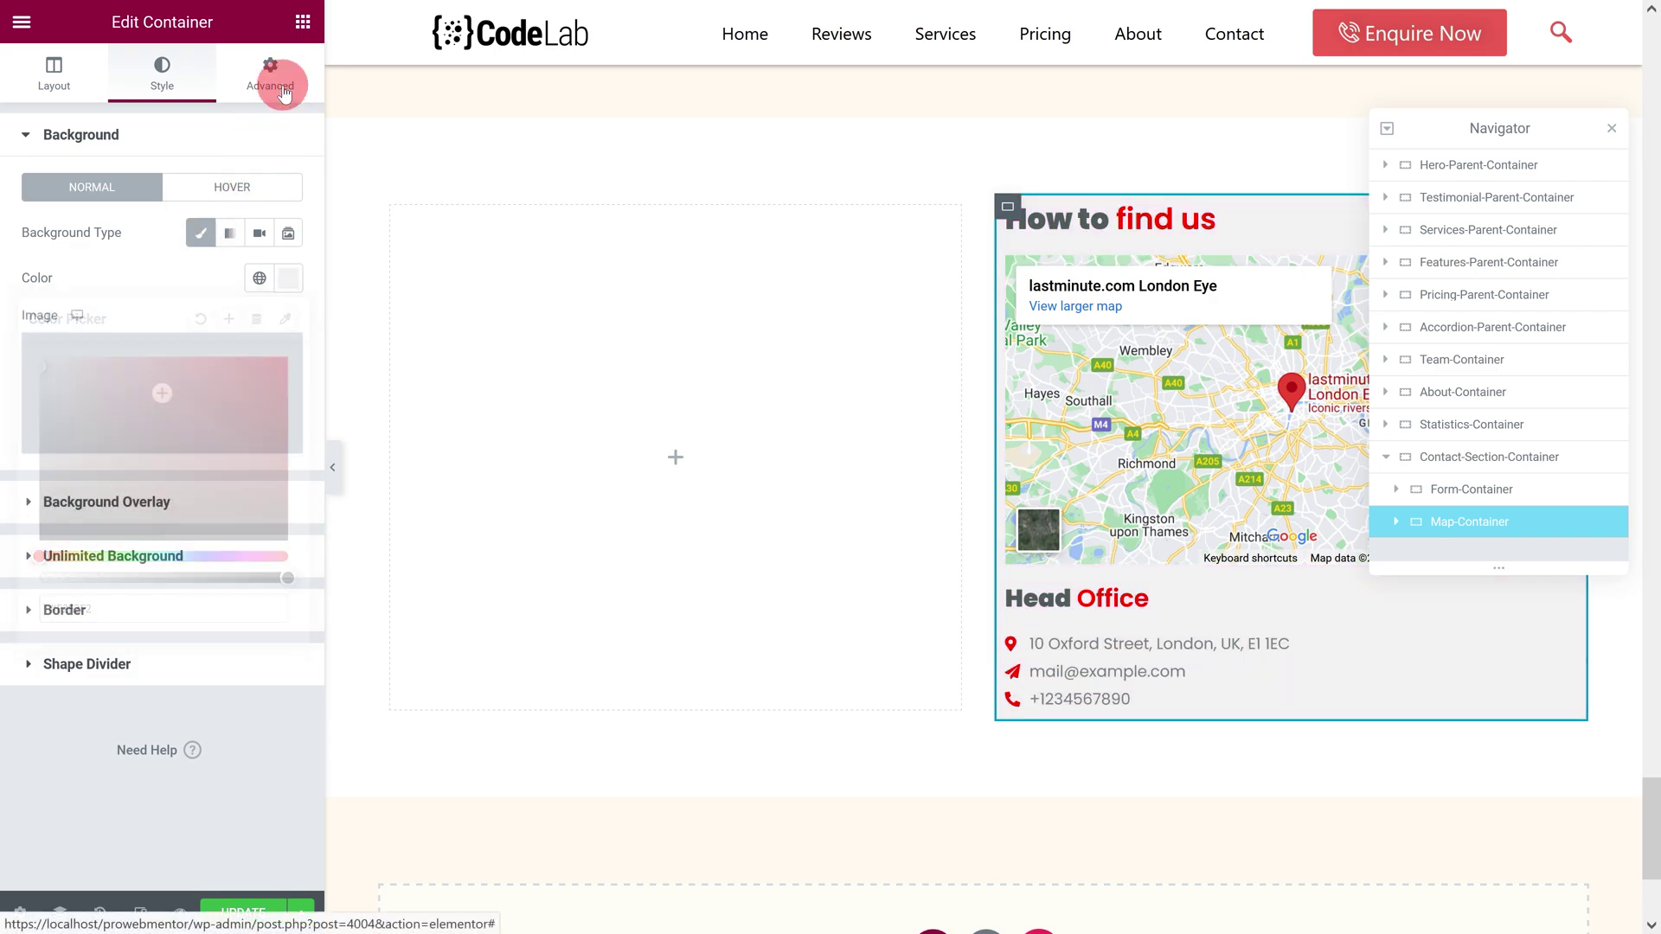
pyautogui.click(100, 297)
pyautogui.write('20')
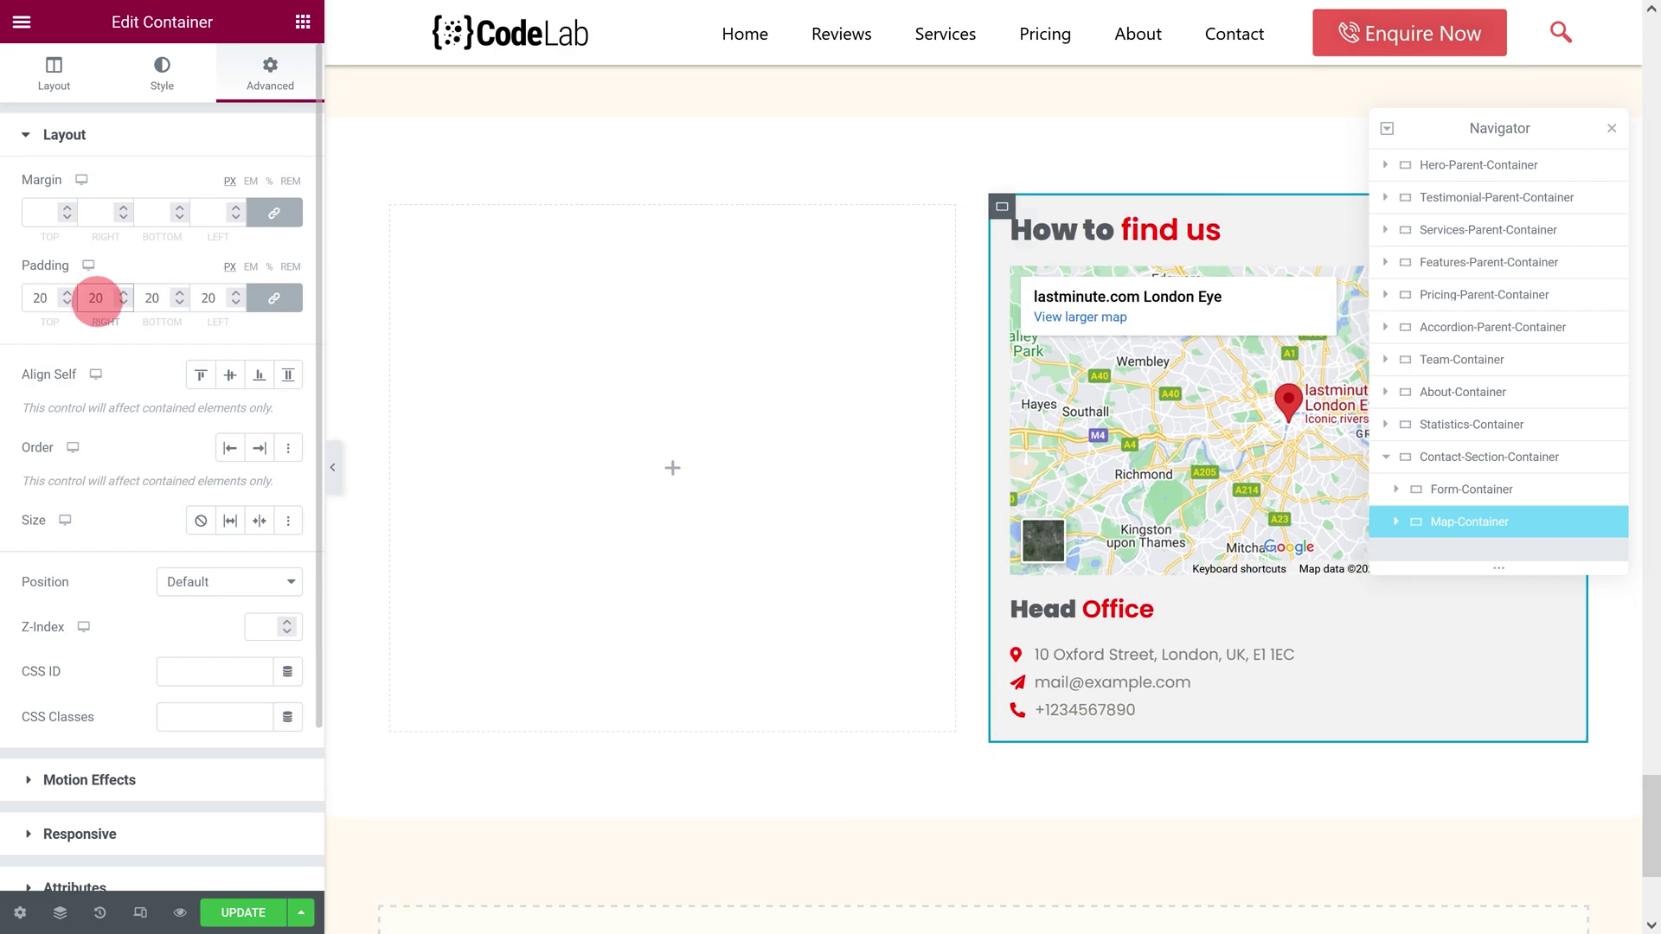
# Step: Set Form-Container padding to 0 and give it a classic #F2F2F2 background
pyautogui.click(1436, 489)
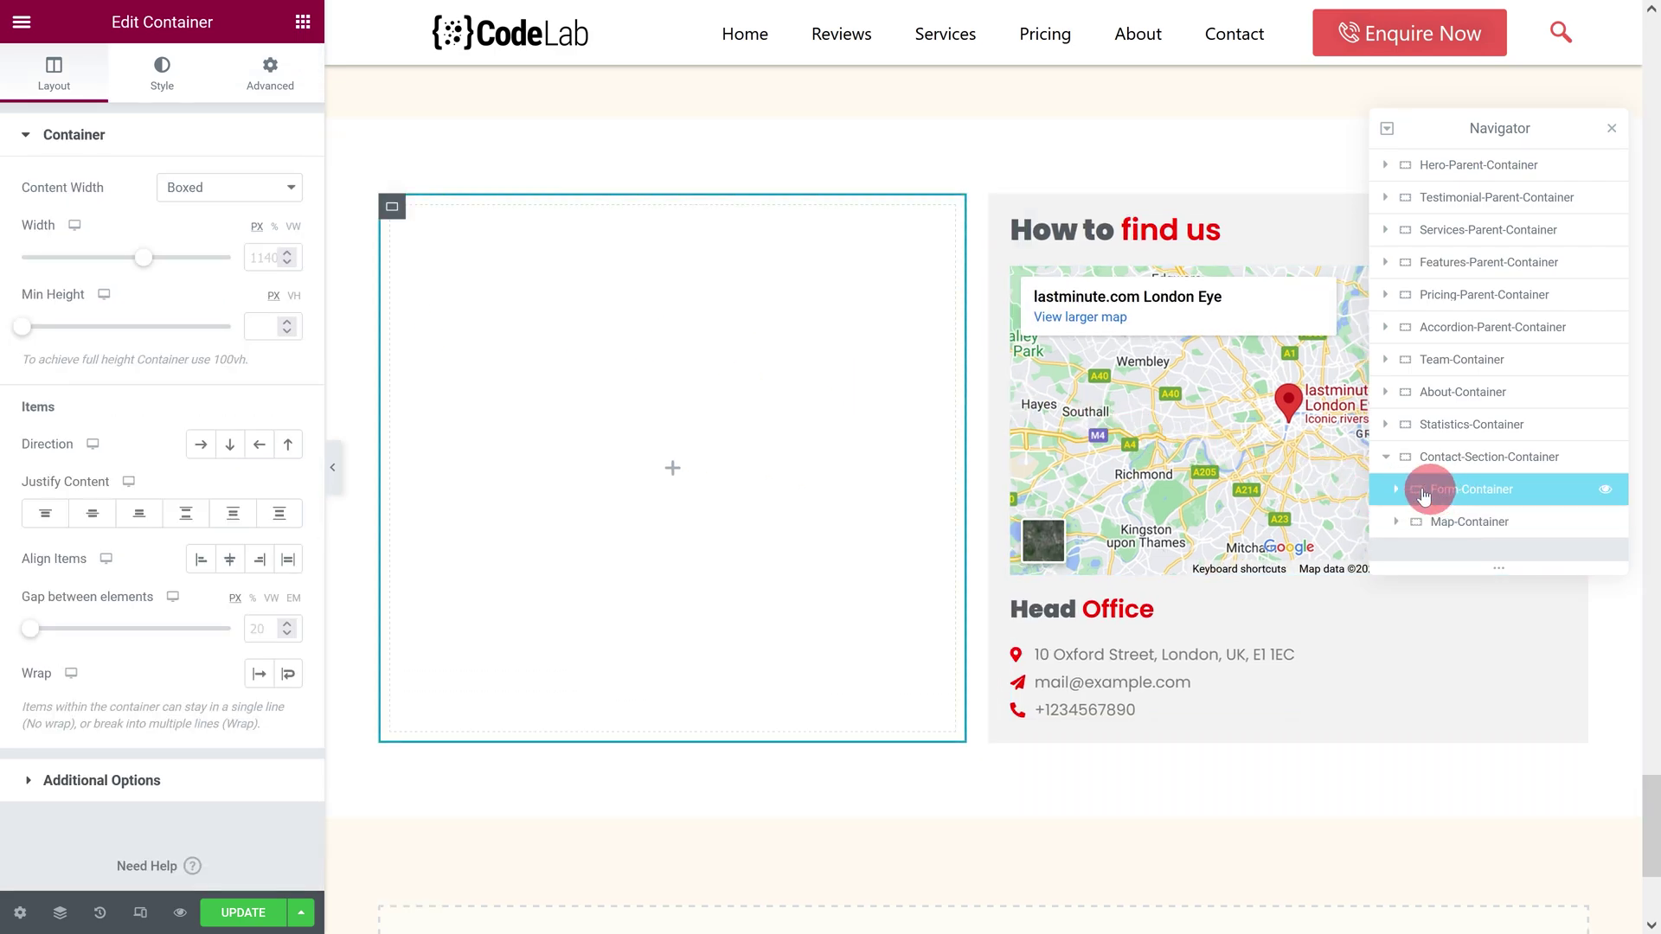
pyautogui.click(270, 76)
pyautogui.click(151, 299)
pyautogui.write('0')
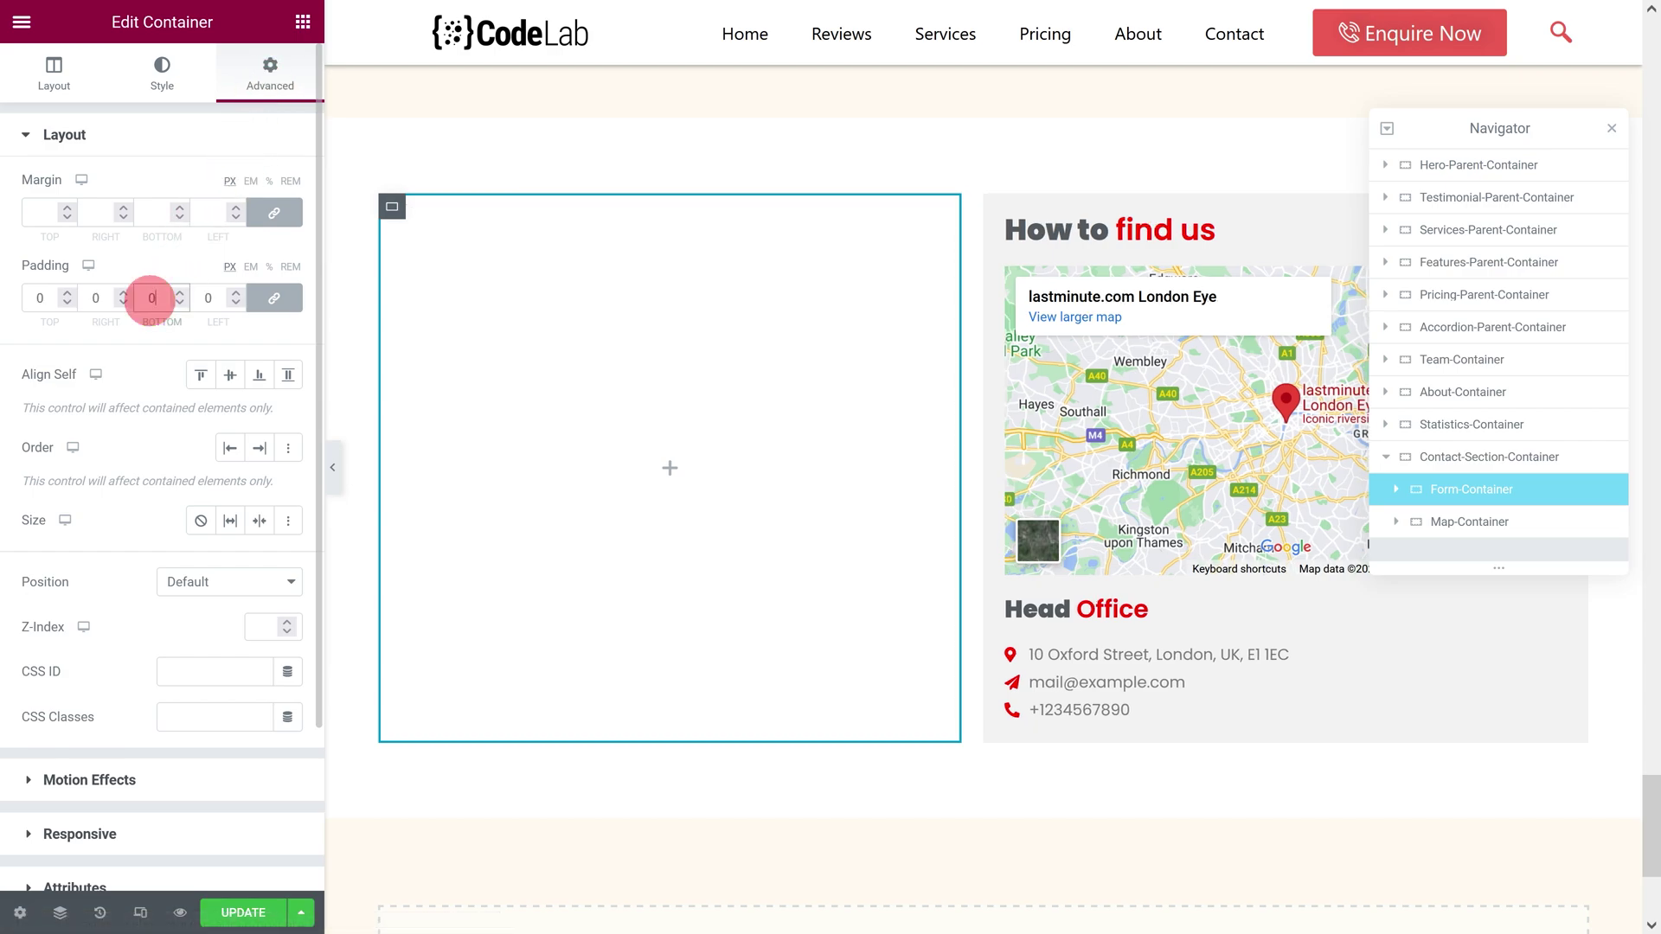
pyautogui.click(161, 69)
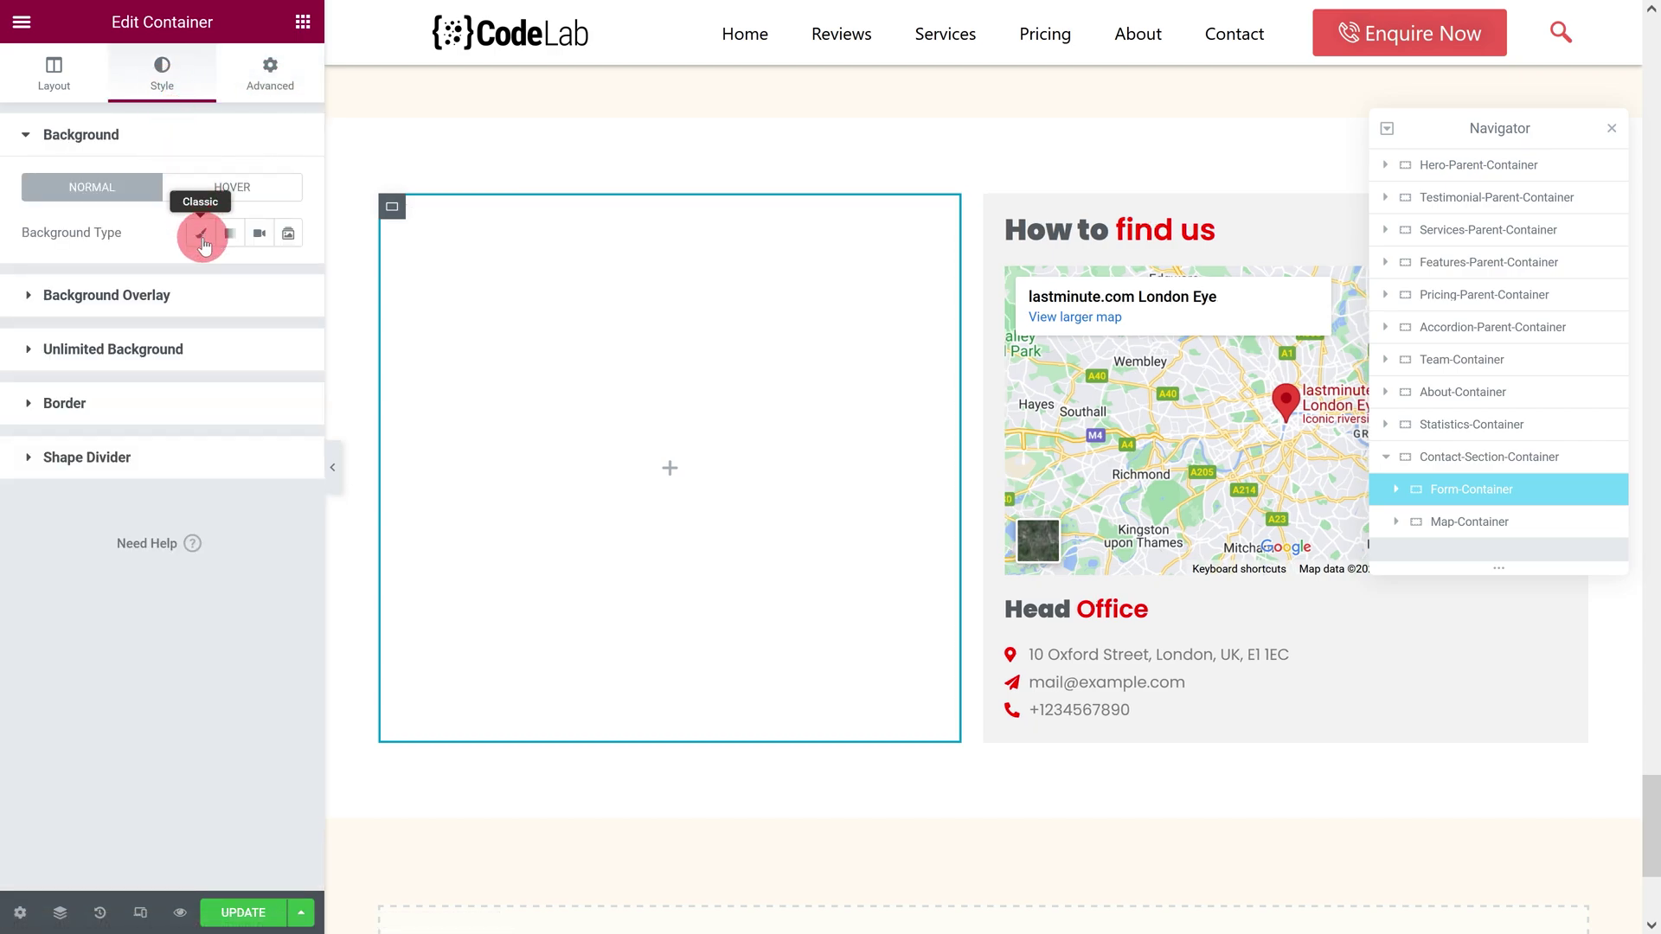
pyautogui.click(202, 239)
pyautogui.click(281, 280)
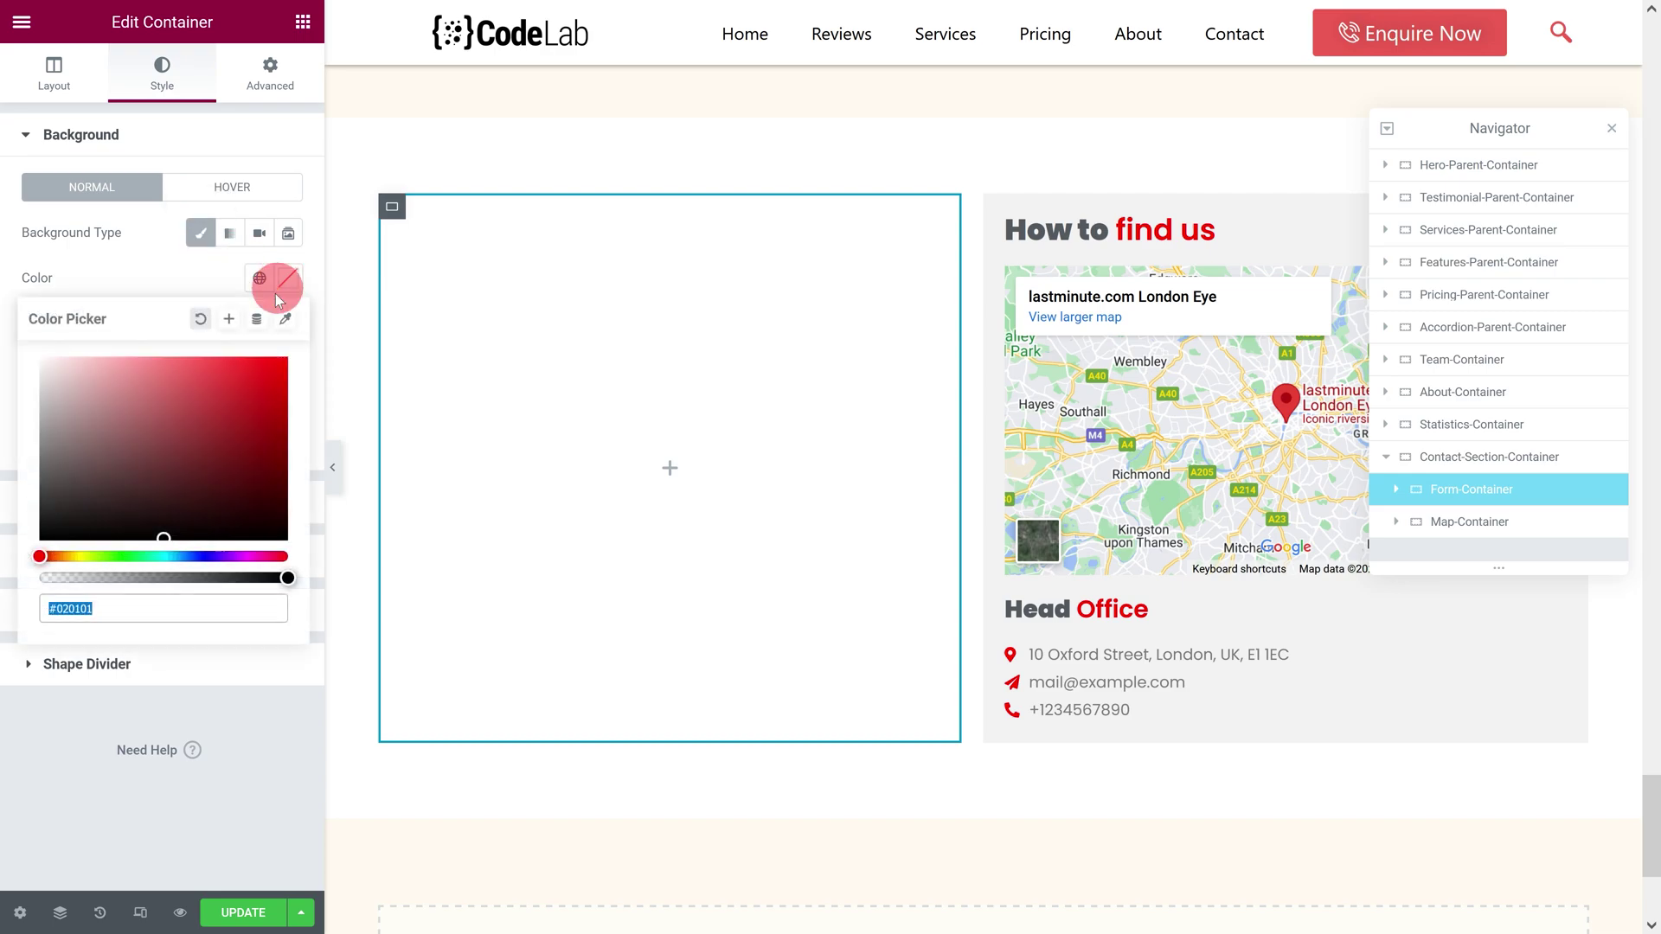
pyautogui.write('#F2F2F2')
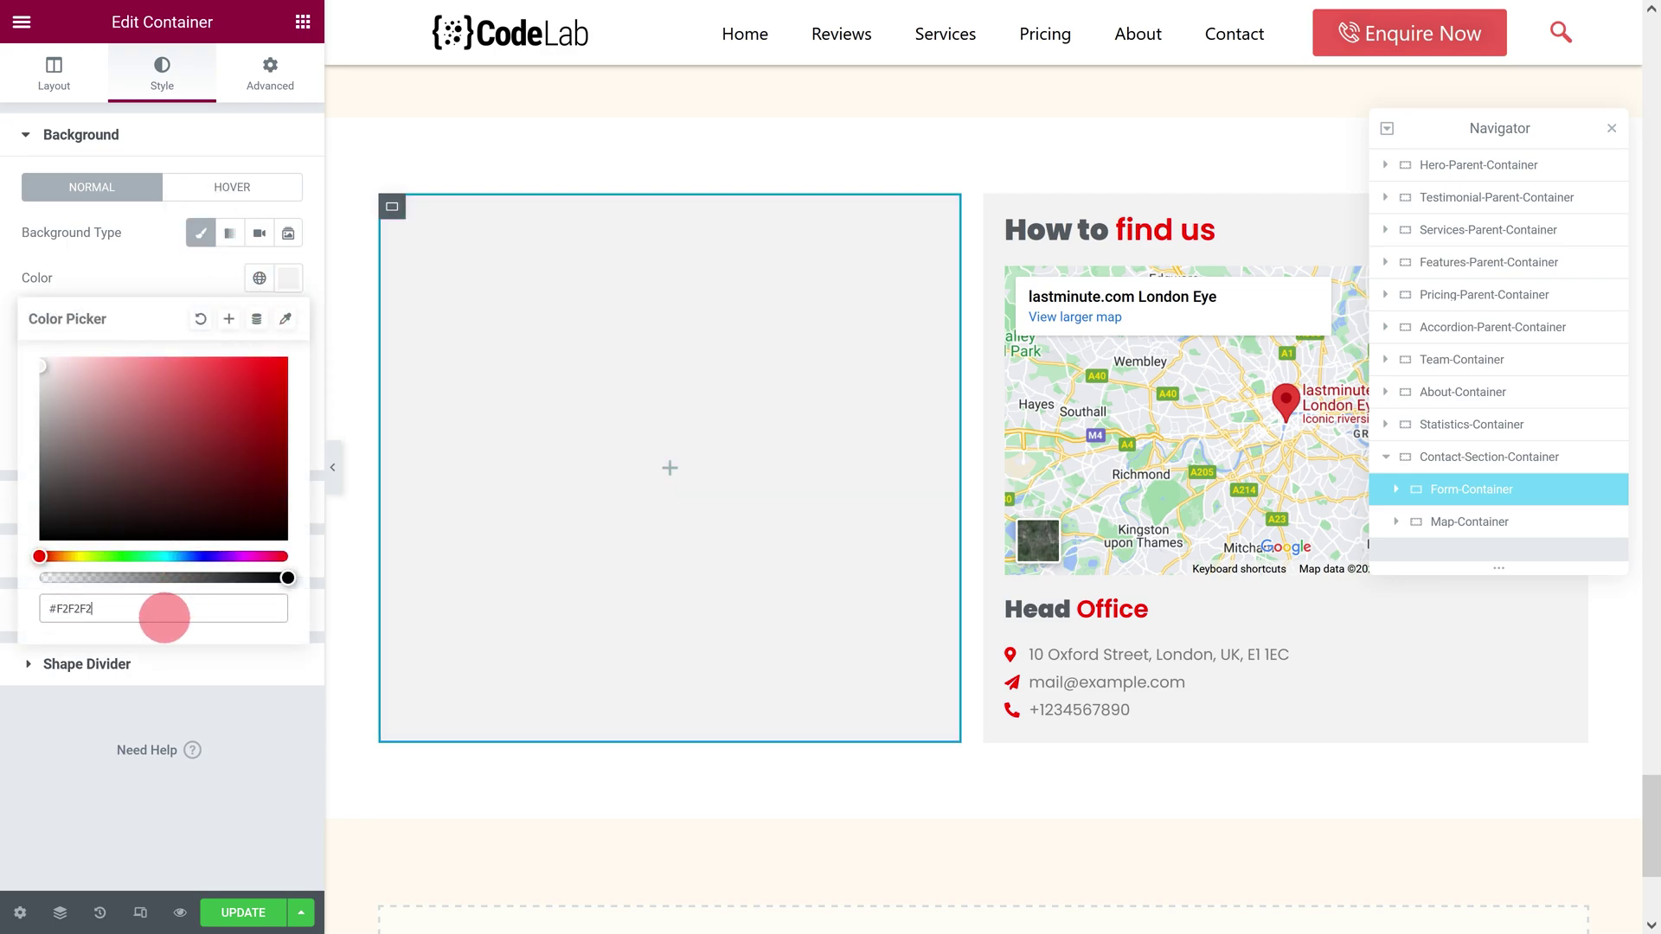
# Step: Set the Contact-Section-Container gap to 0 and update the page
pyautogui.click(983, 107)
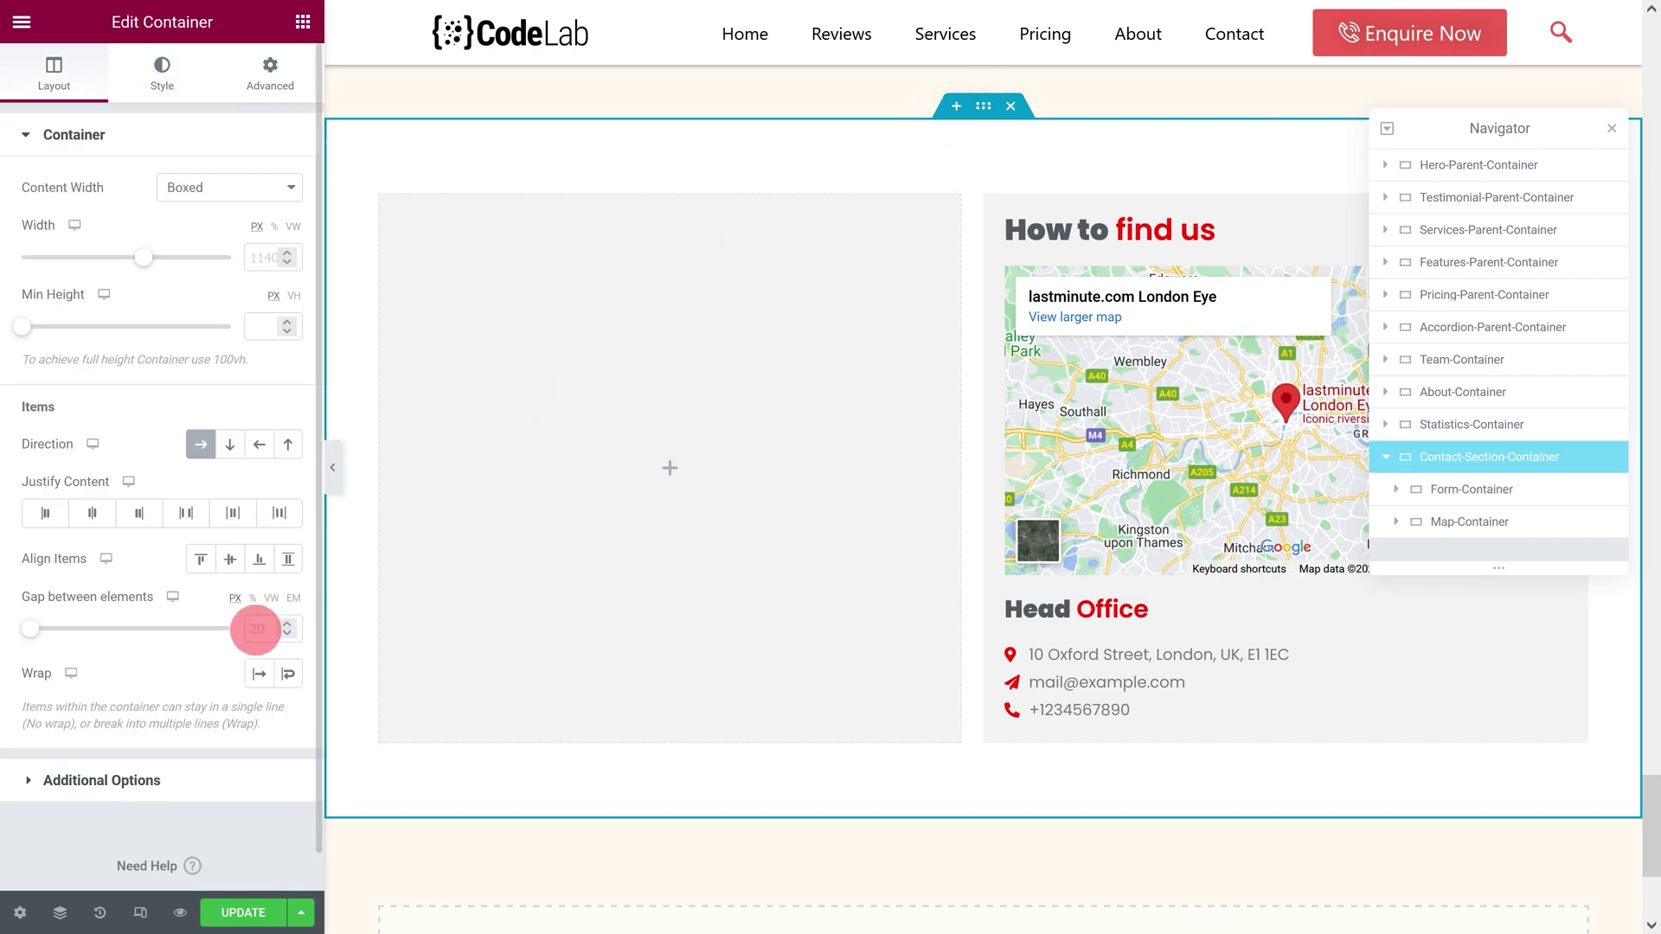
pyautogui.write('0')
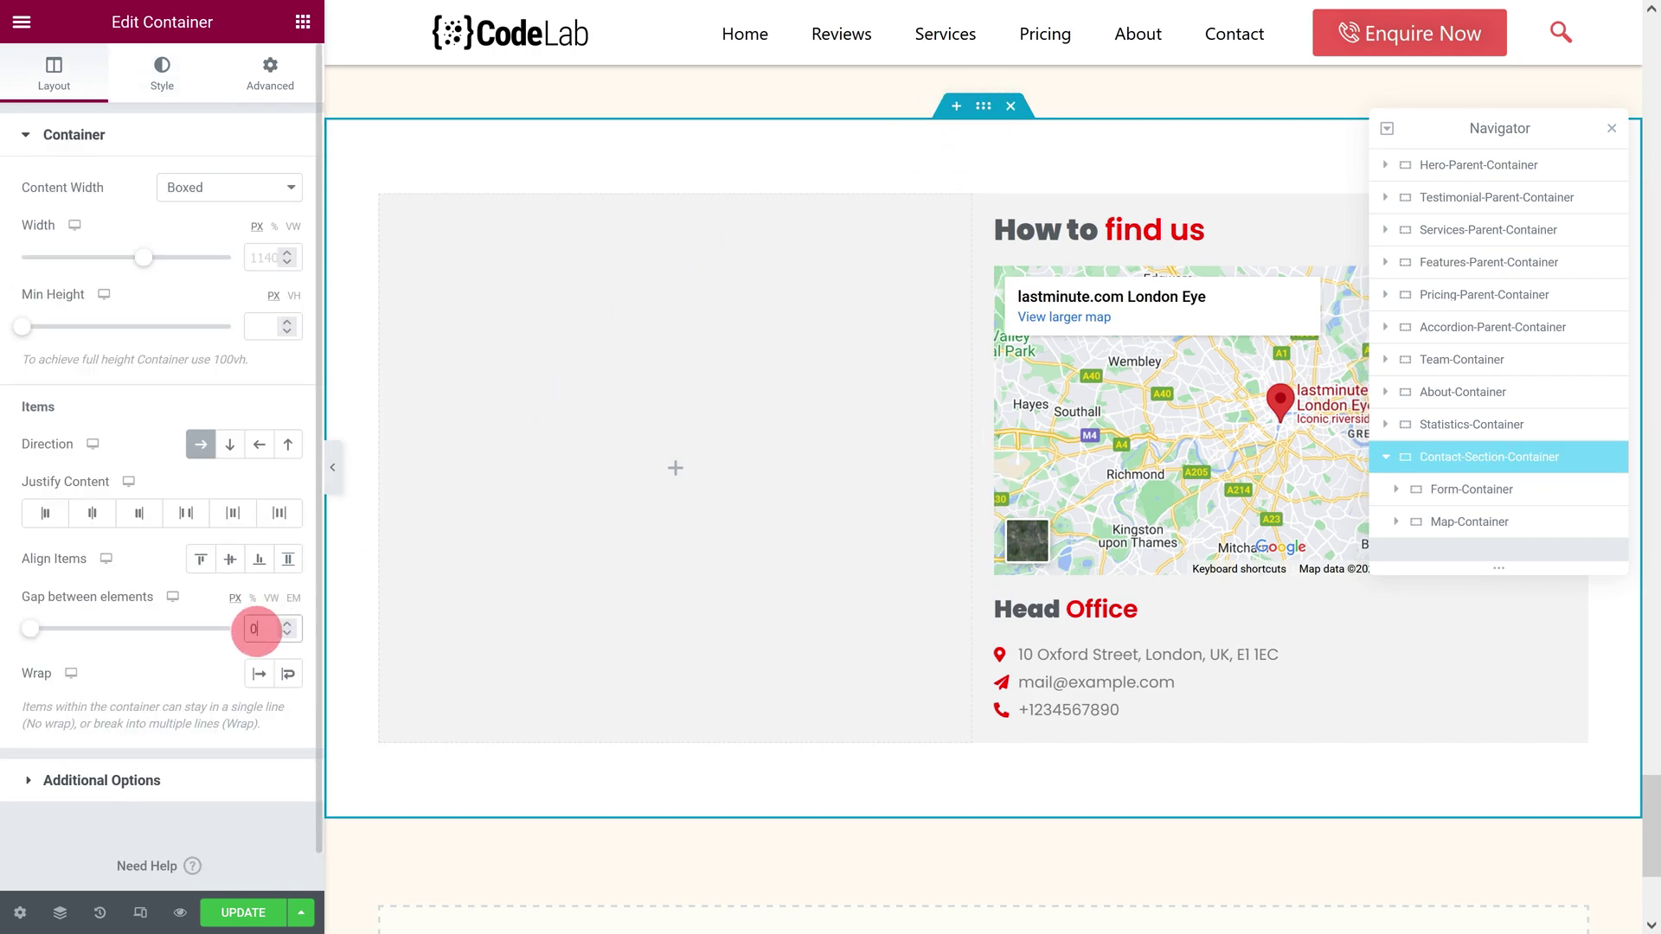
pyautogui.click(252, 911)
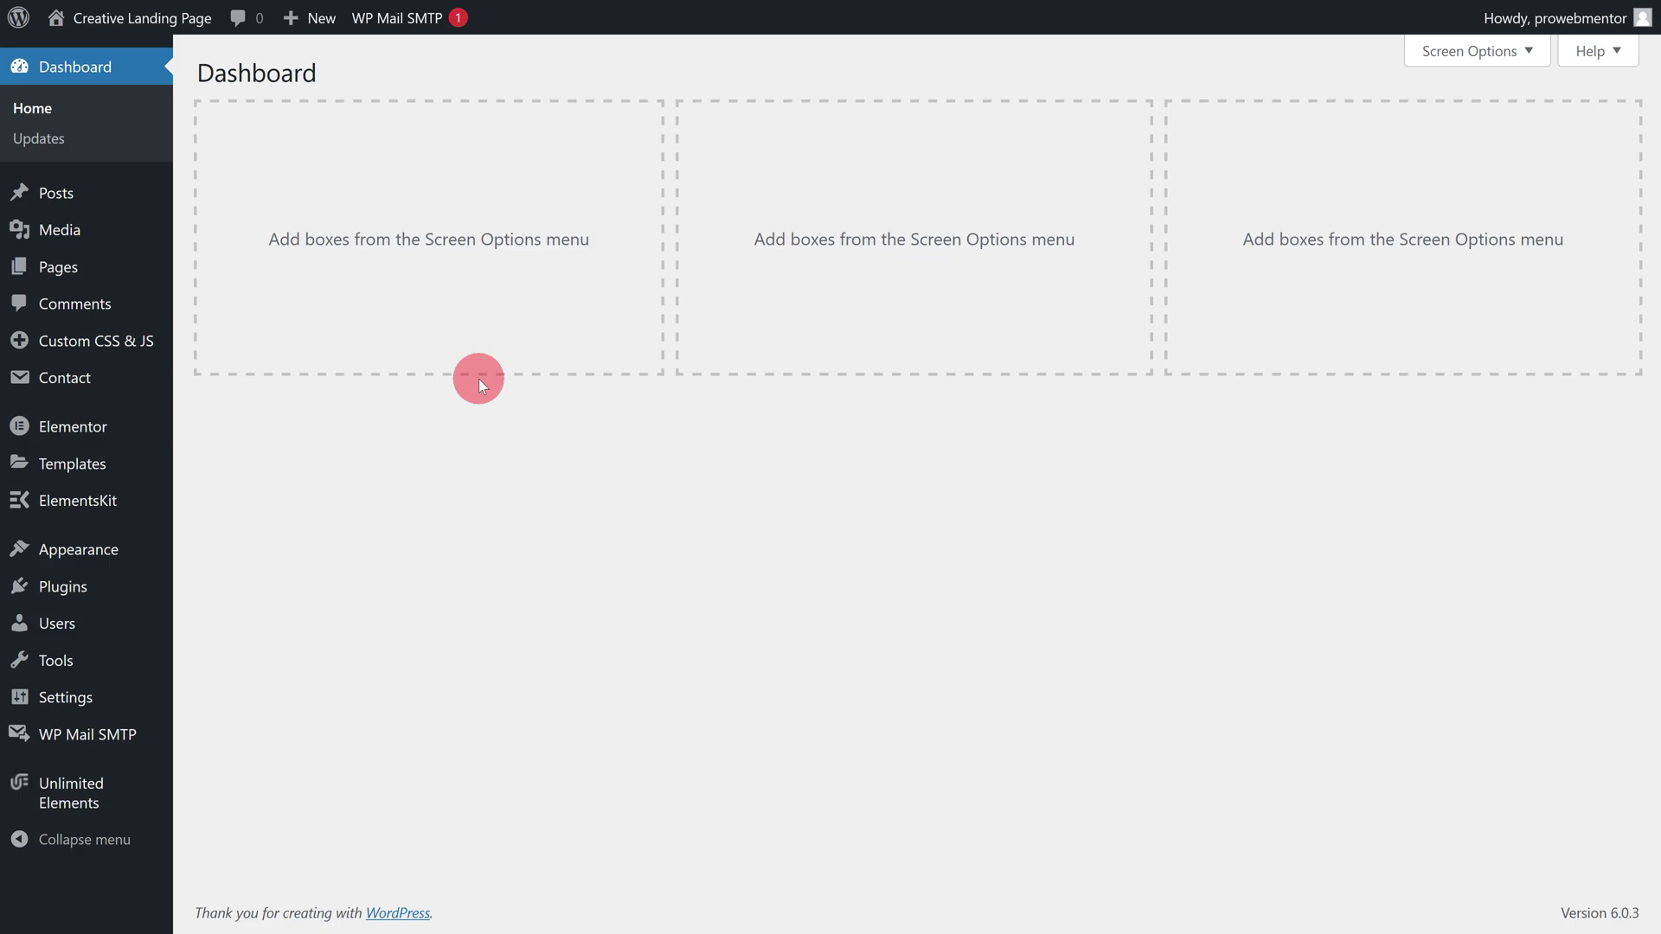
# Step: Go to Contact > Contact Forms from the dashboard sidebar
pyautogui.moveTo(87, 383)
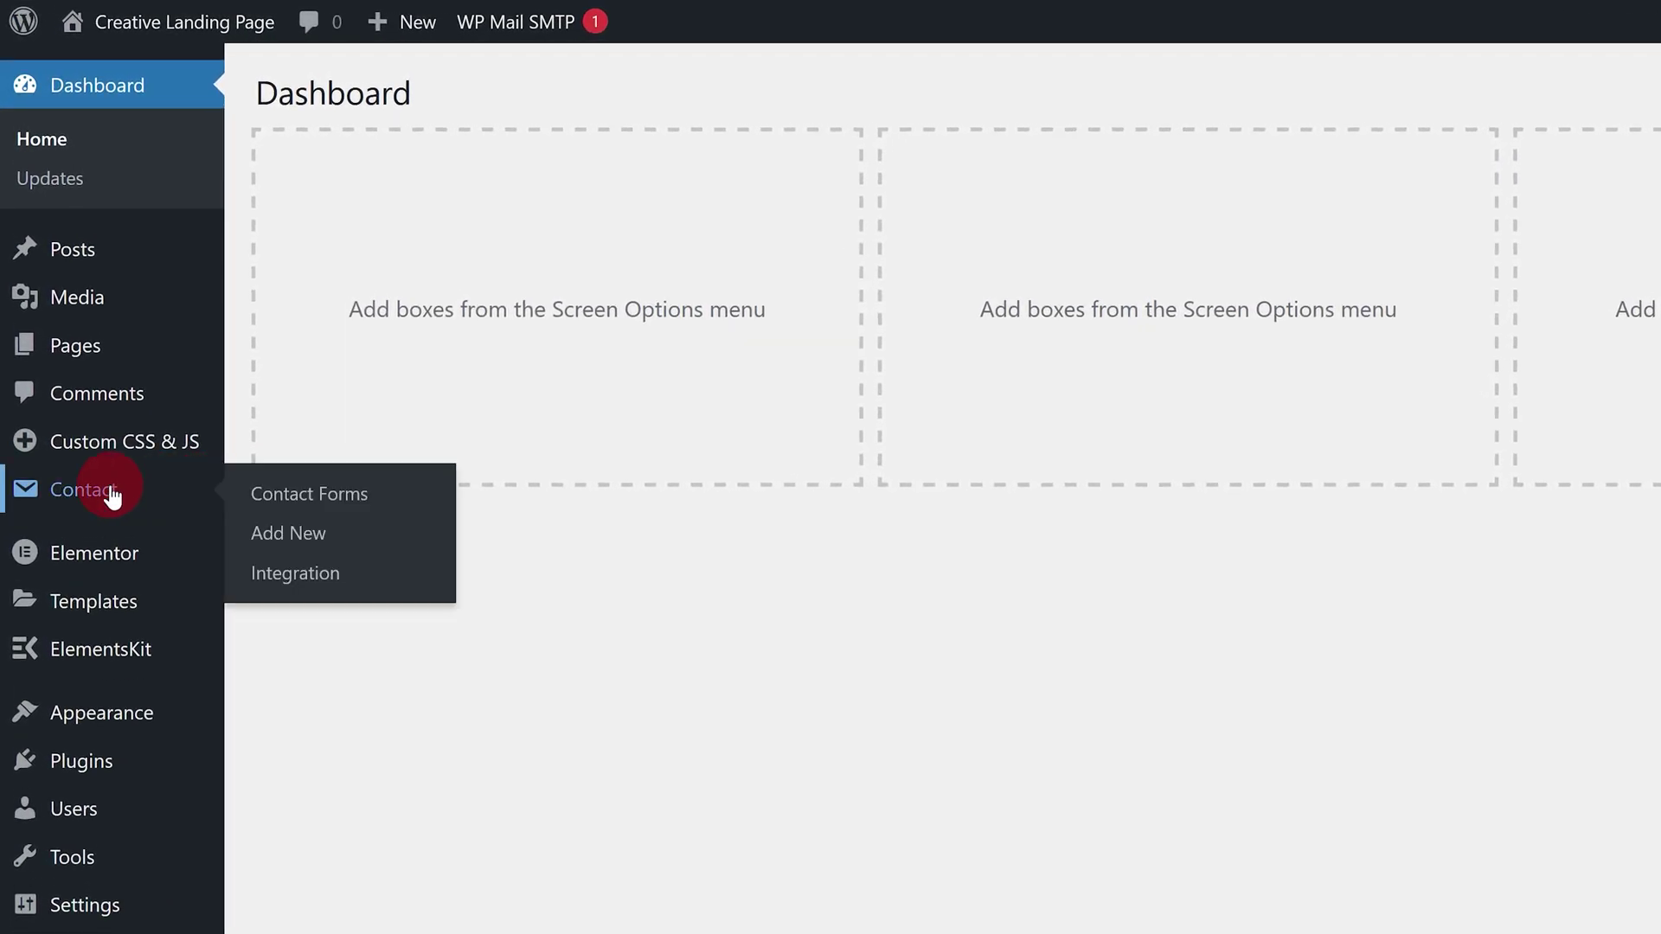
pyautogui.click(323, 509)
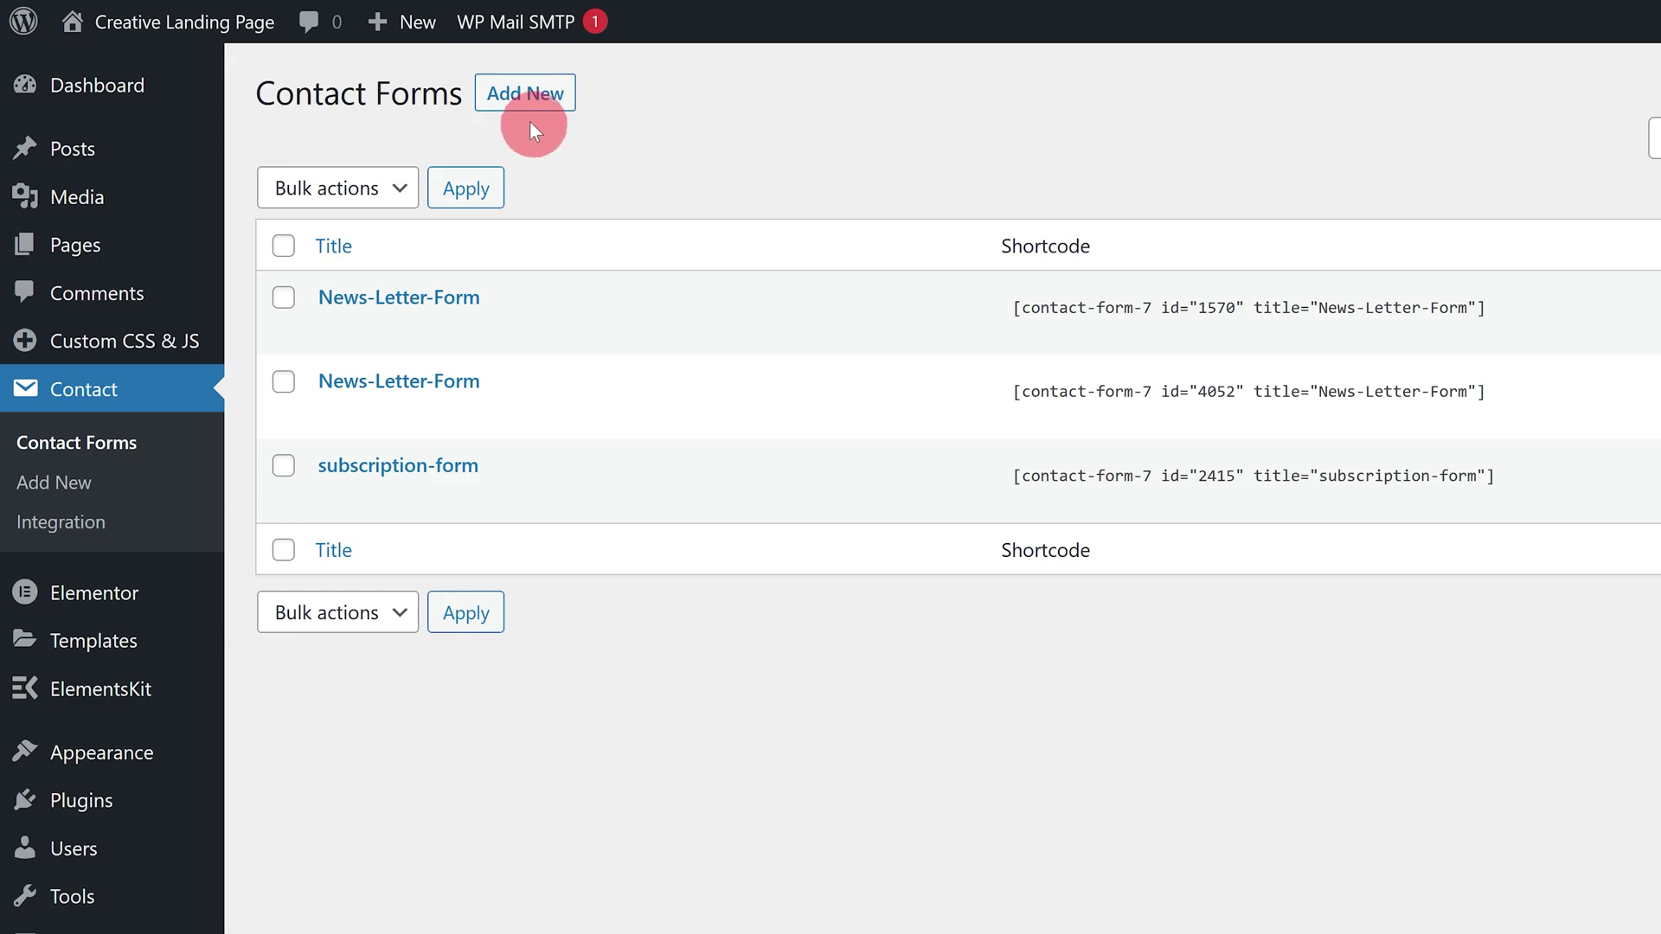
# Step: Create a new Contact Form 7 form titled 'Contact form'
pyautogui.click(508, 97)
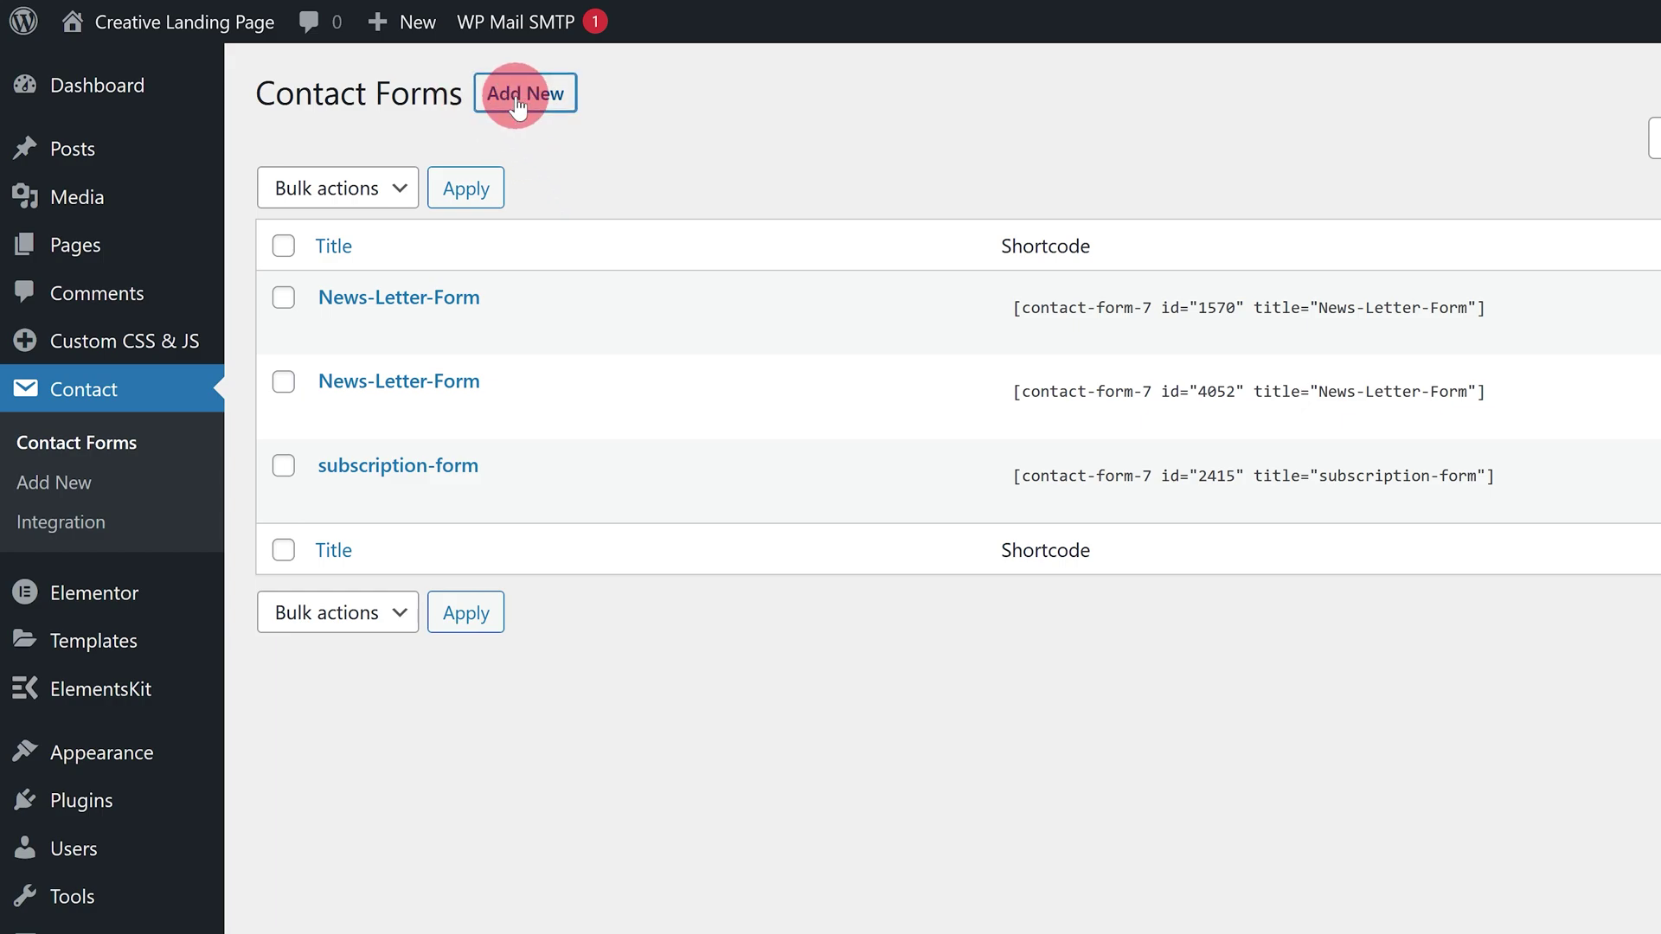
pyautogui.click(447, 154)
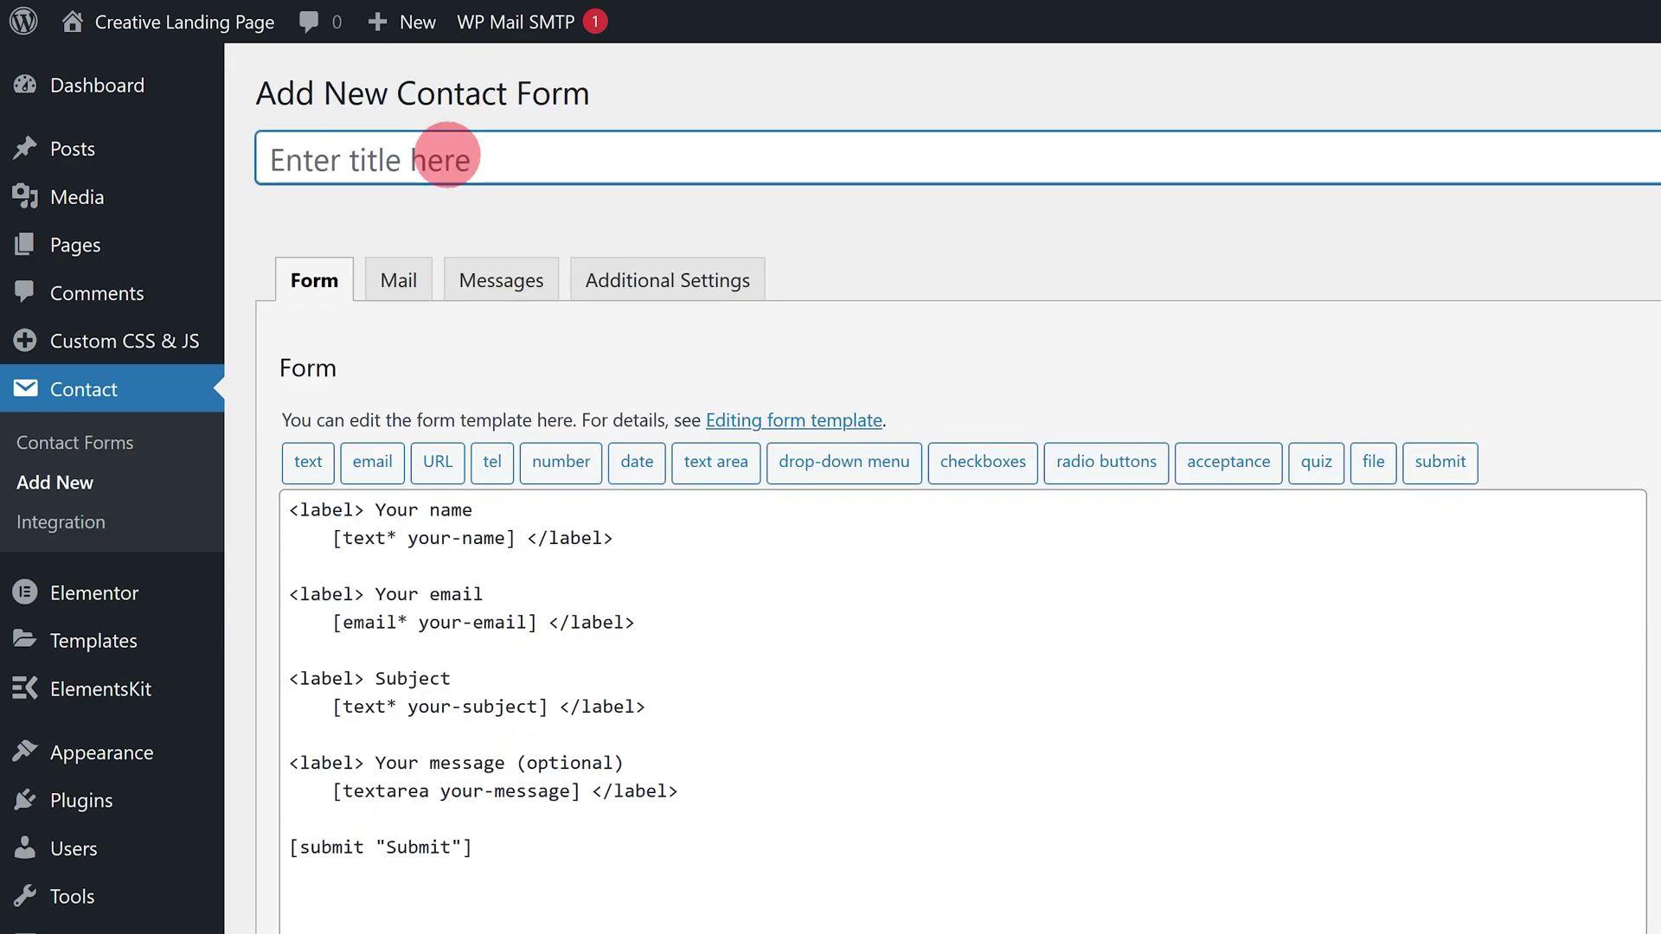
pyautogui.write('Contact form')
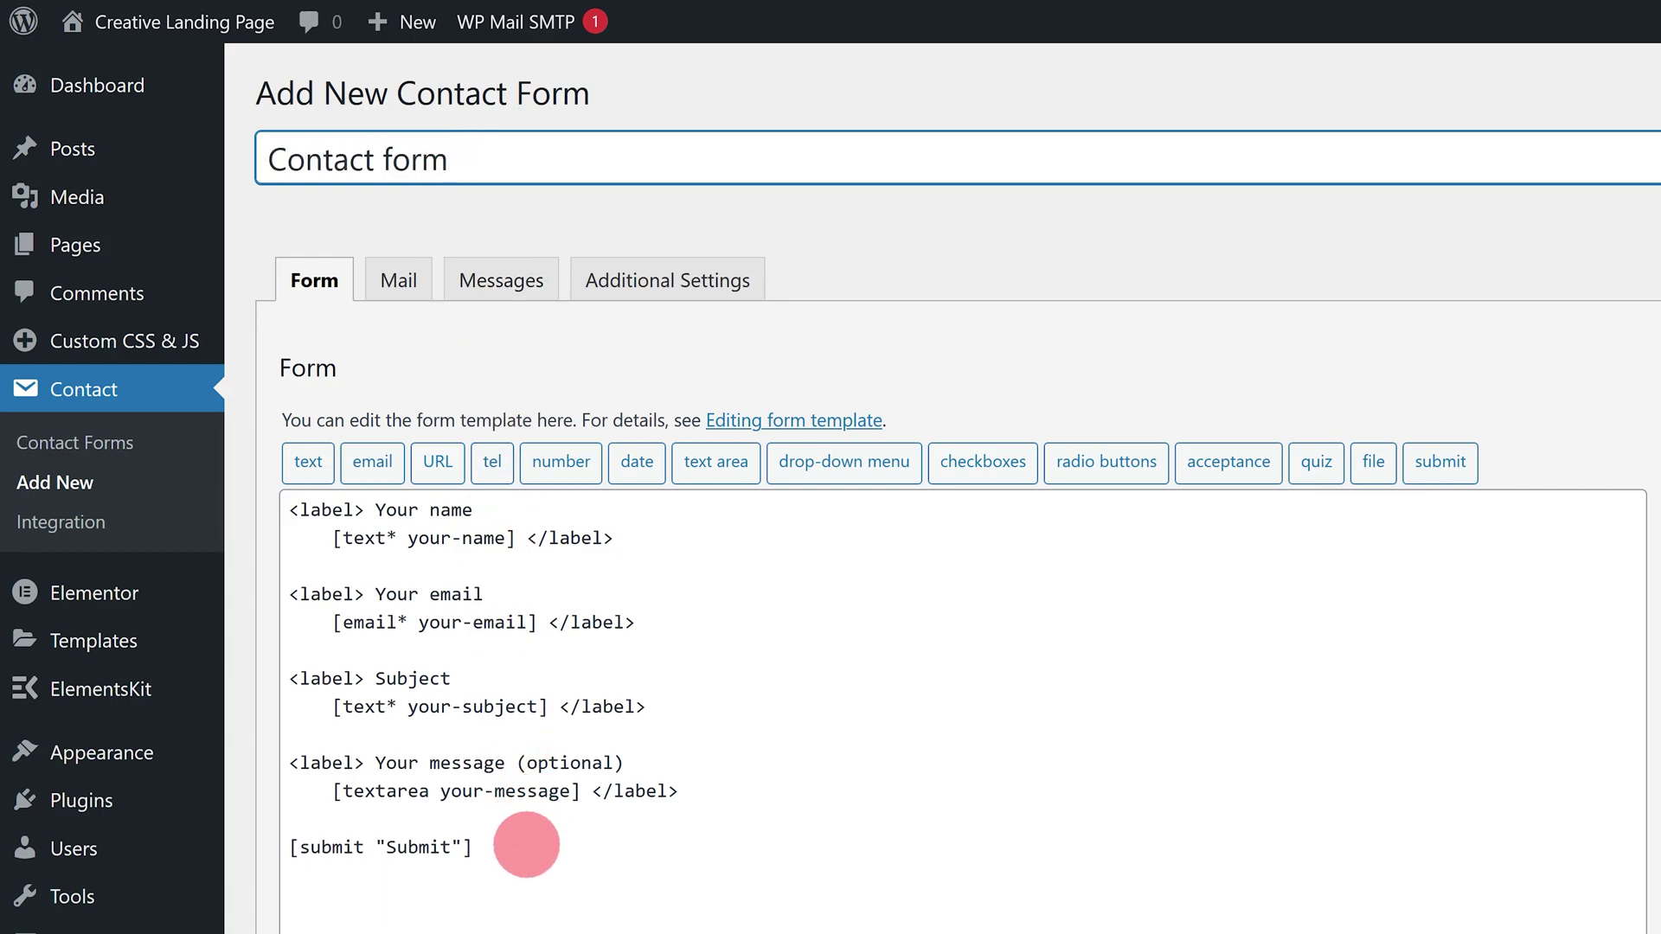
# Step: Replace the default template with the Let's Talk HTML markup and save the form
pyautogui.moveTo(526, 843); pyautogui.dragTo(278, 511)
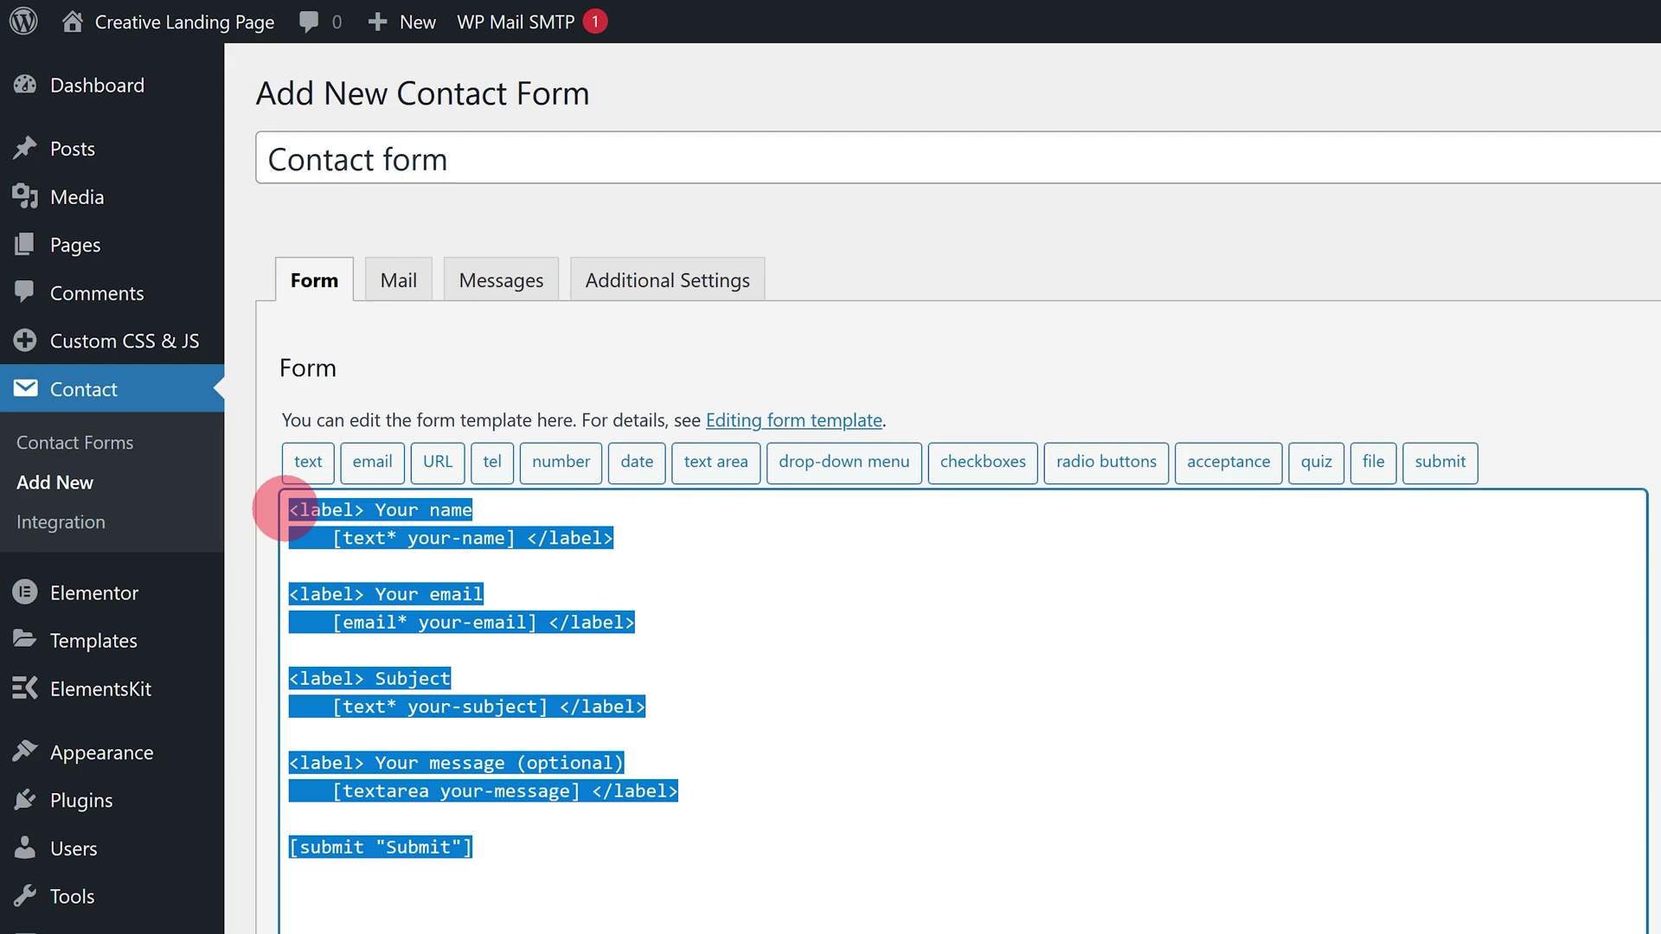
pyautogui.press('BackSpace')
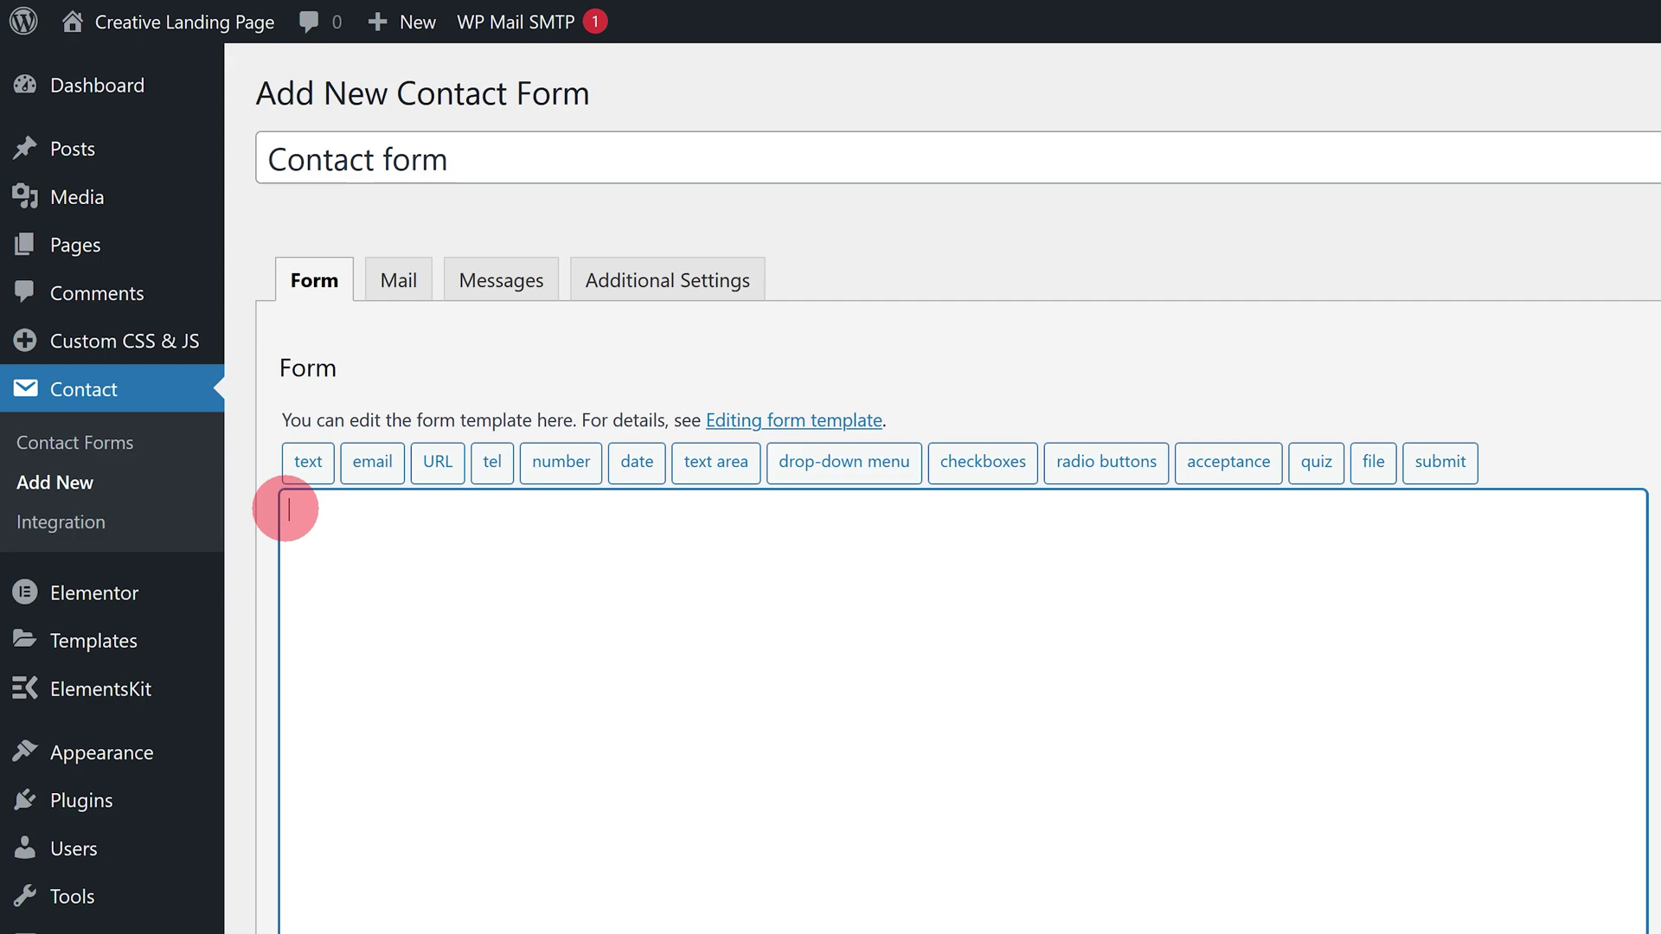
pyautogui.hotkey('ctrl', 'v')
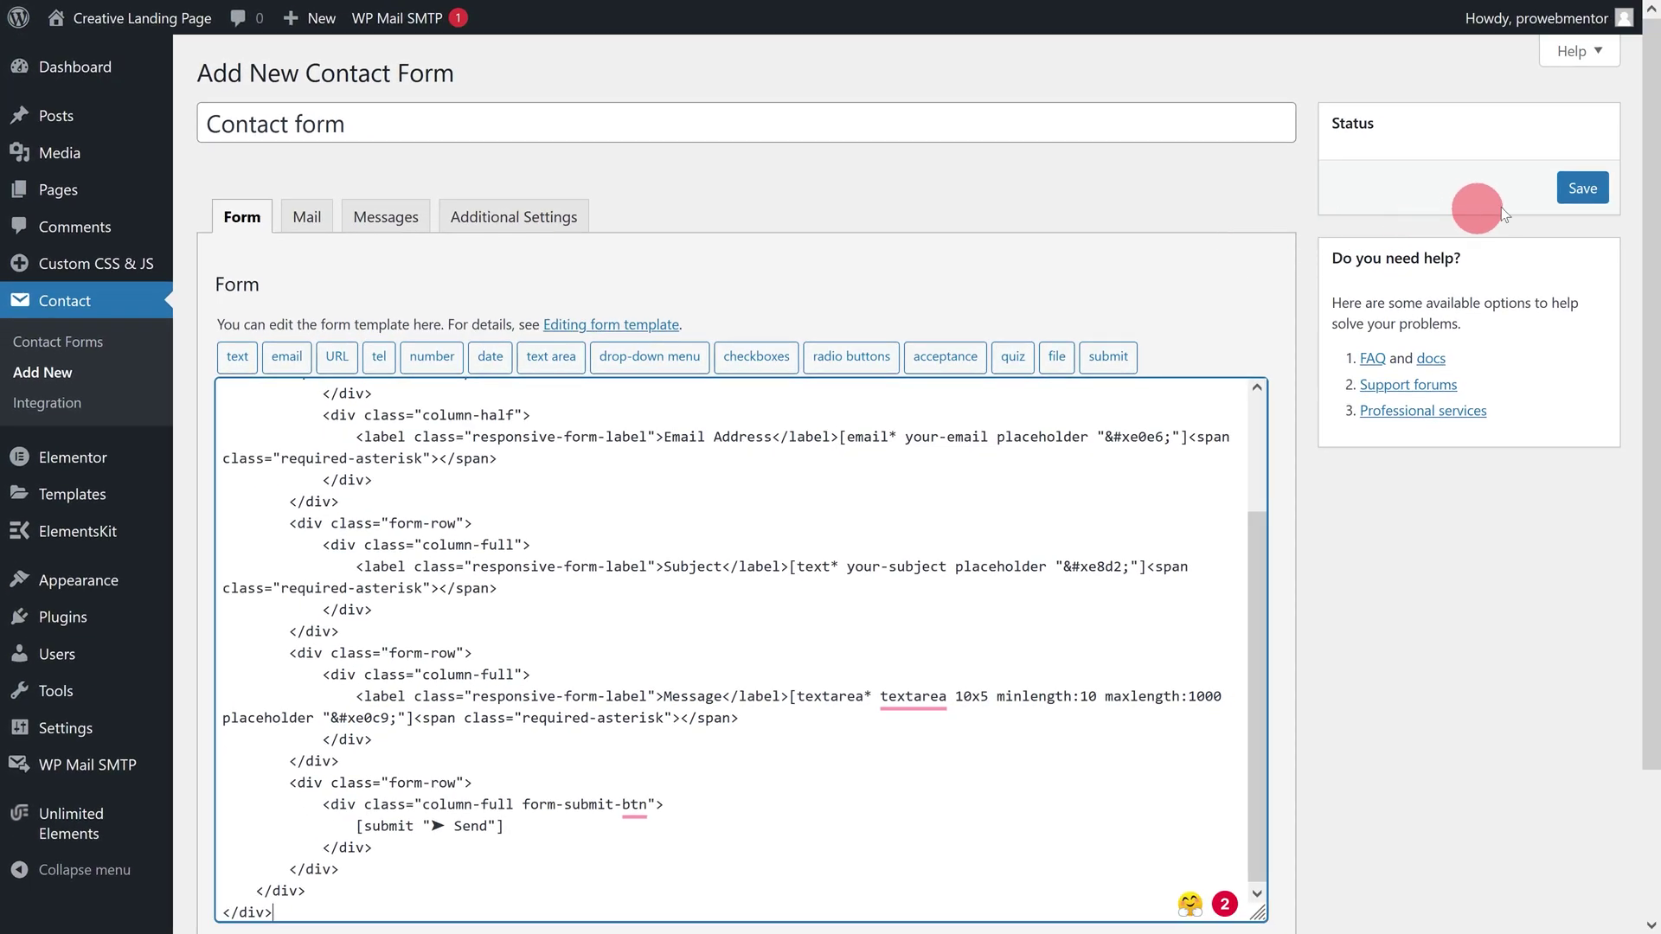
pyautogui.click(1579, 189)
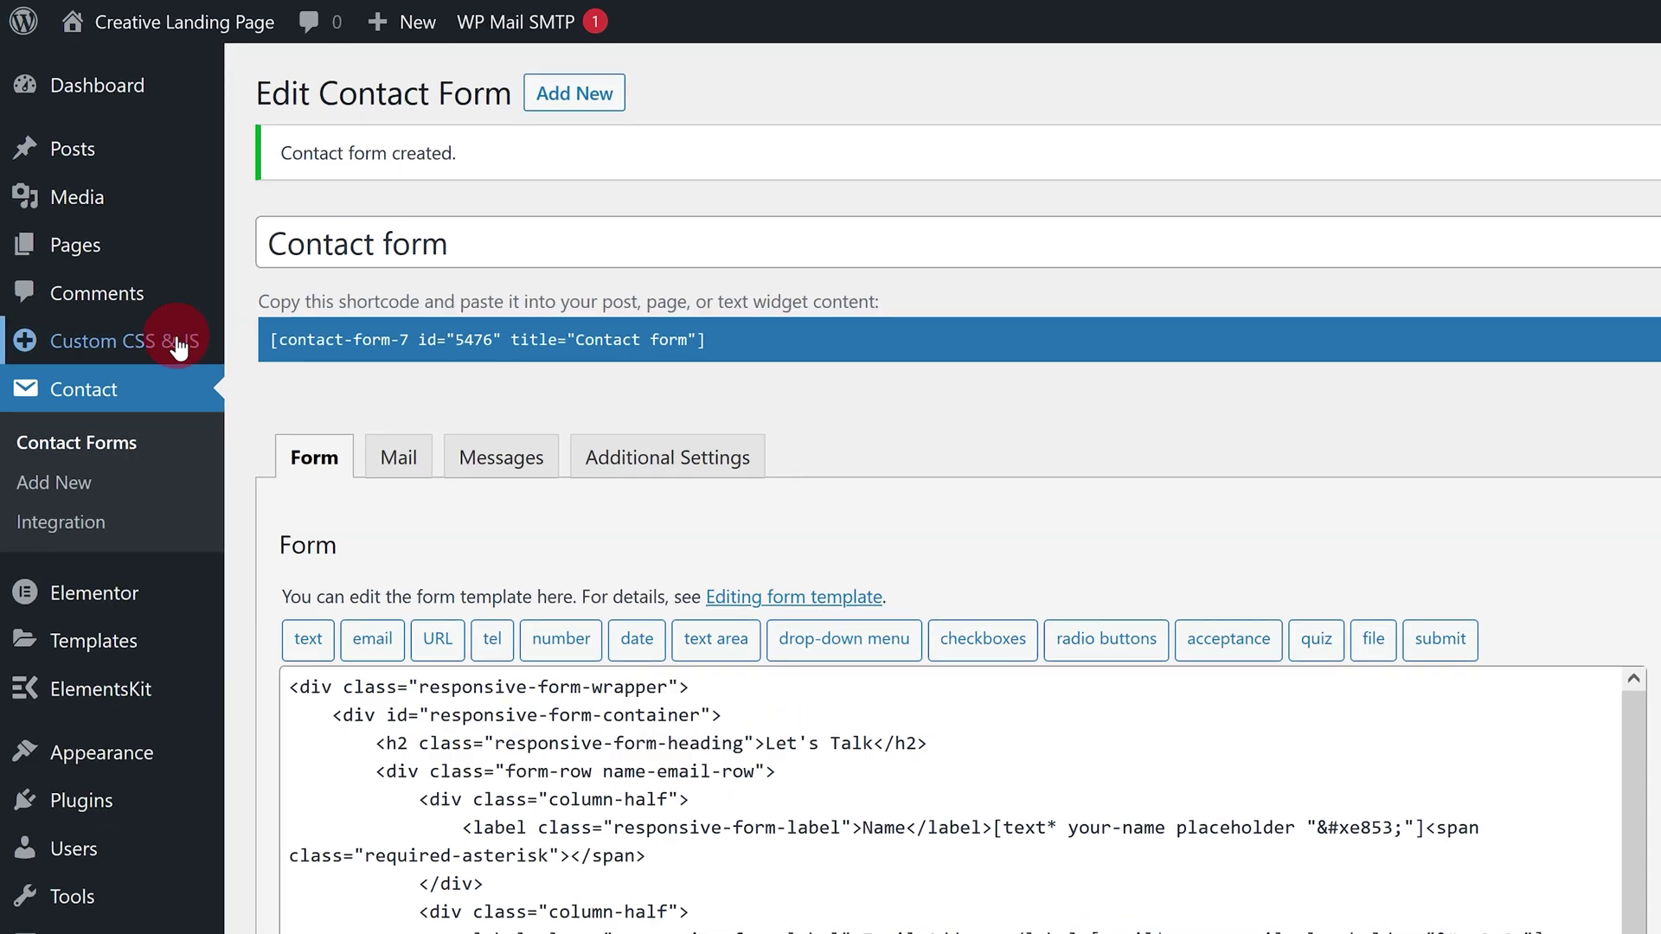
# Step: Add a new custom CSS entry titled 'Contact Form CSS'
pyautogui.moveTo(137, 267)
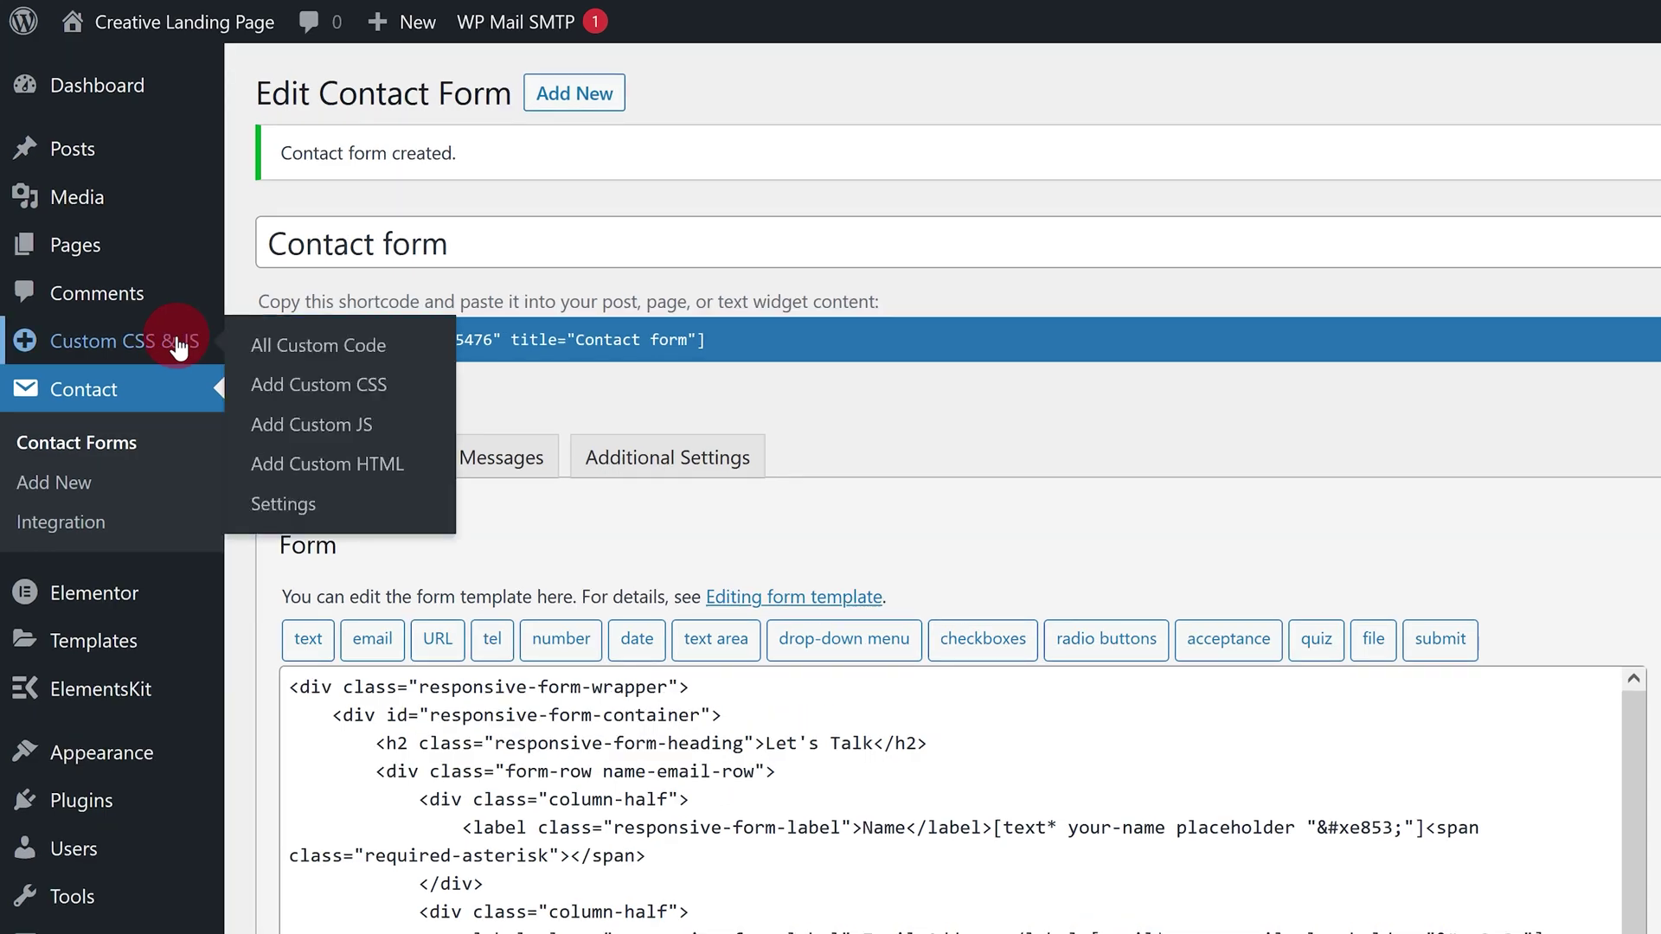
pyautogui.click(289, 389)
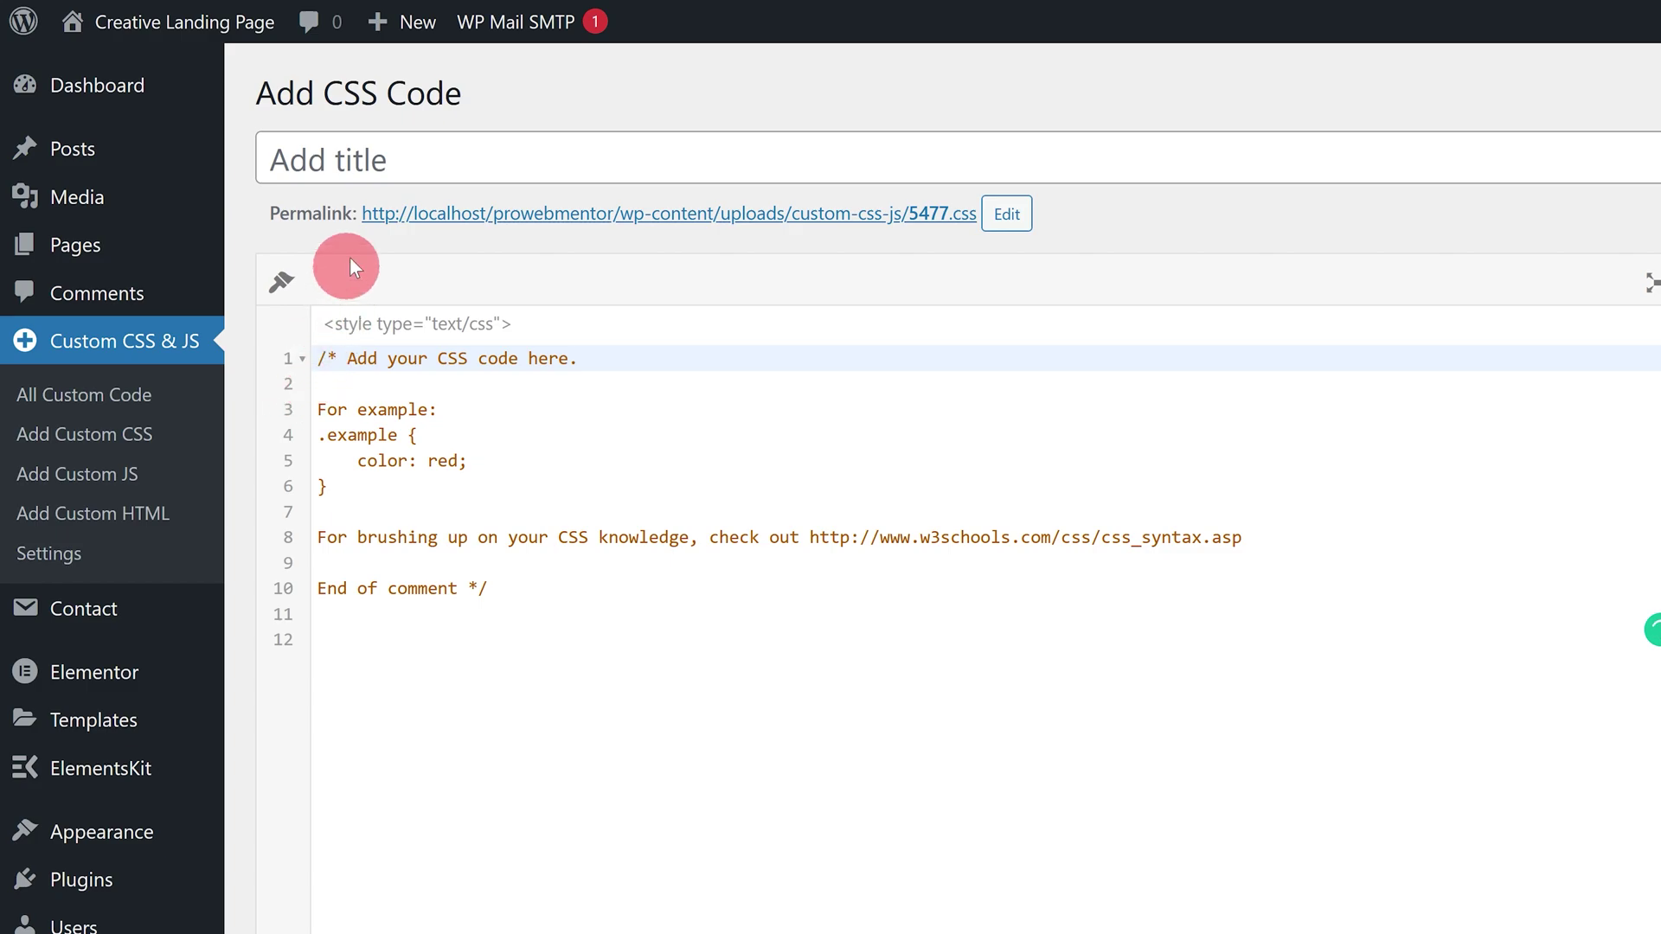
pyautogui.click(386, 163)
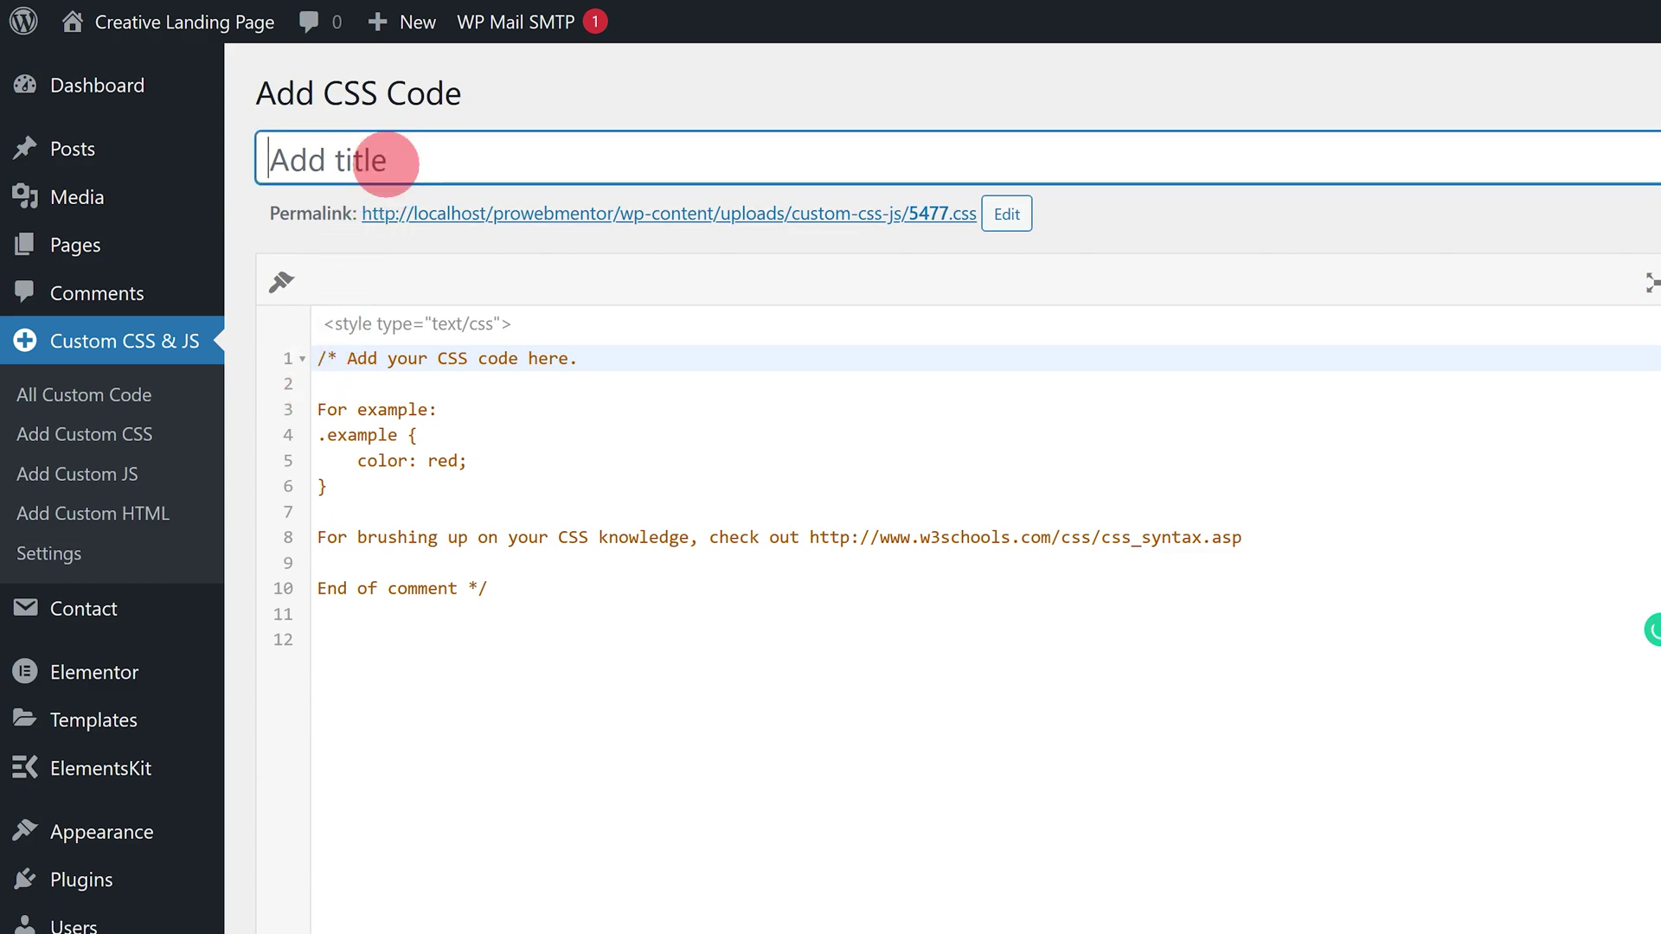
pyautogui.write('Contact Form CSS')
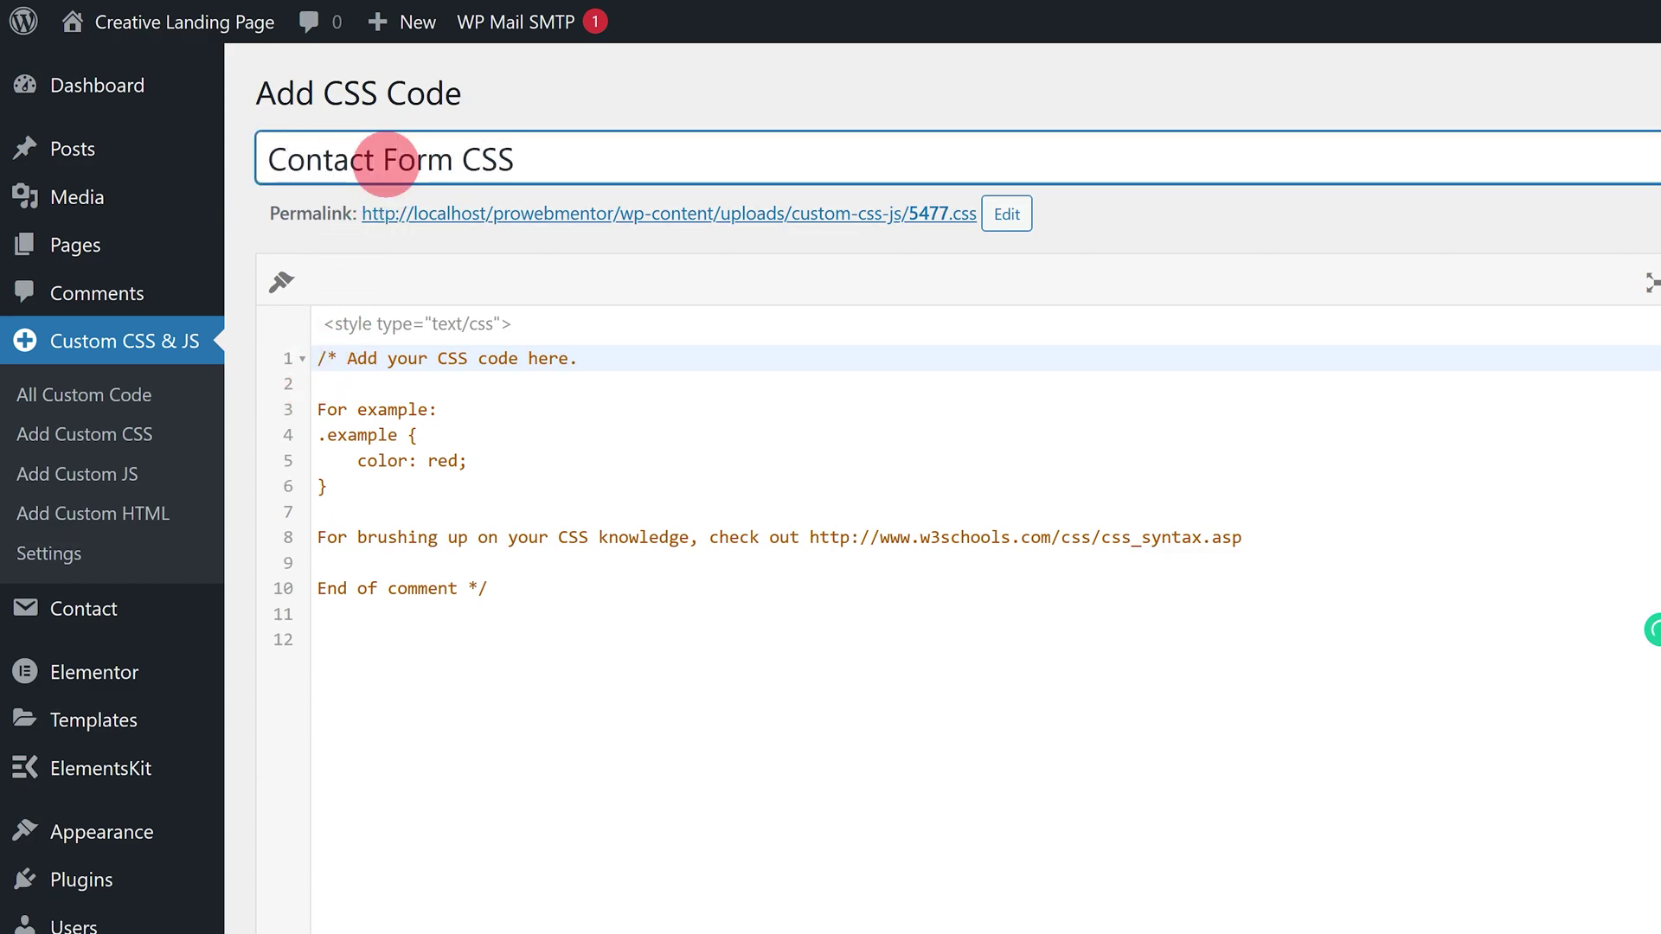
# Step: Replace the placeholder comment with the form CSS, publish it, and copy the Contact form shortcode
pyautogui.moveTo(537, 593); pyautogui.dragTo(293, 355)
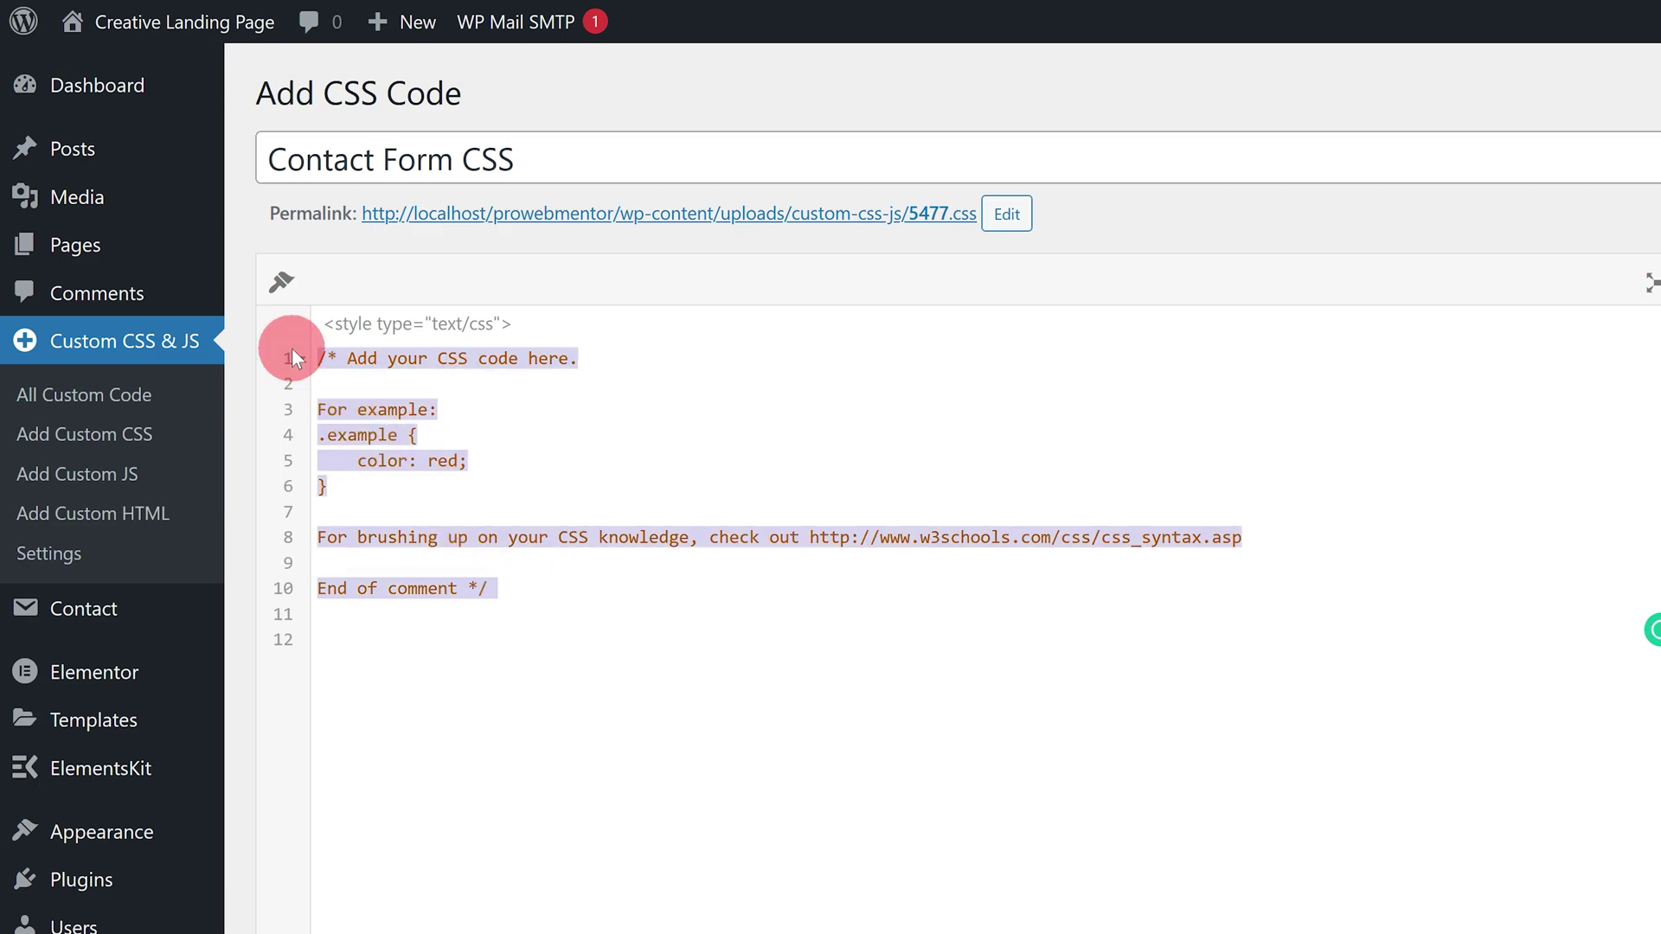
pyautogui.press('BackSpace')
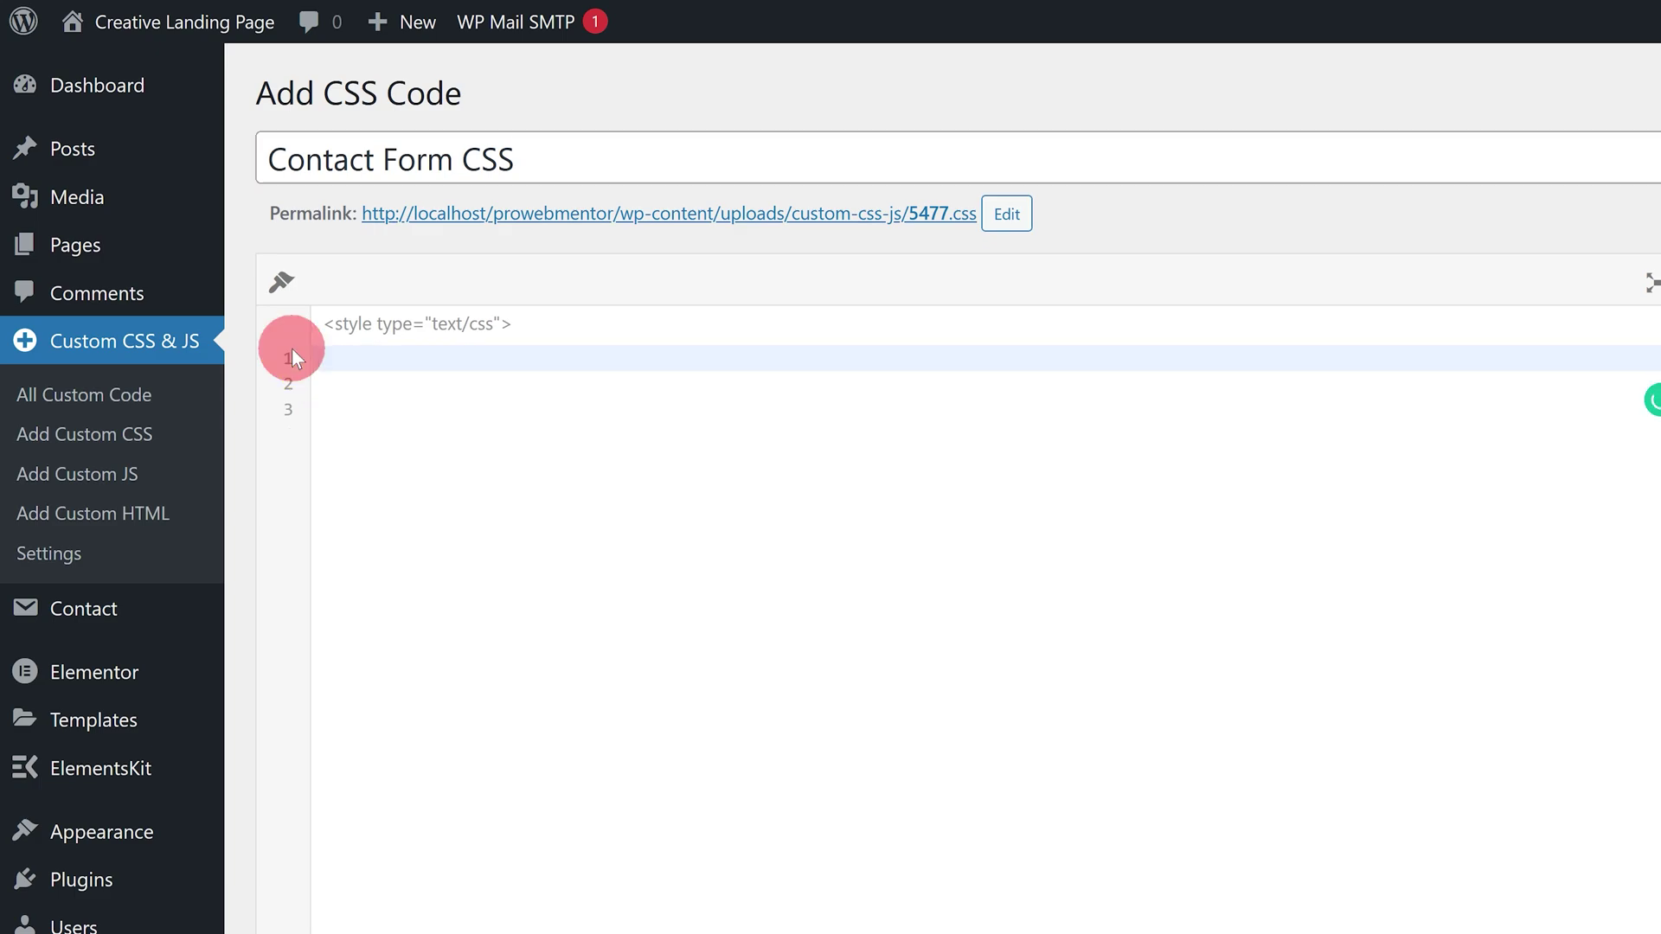
pyautogui.hotkey('ctrl', 'v')
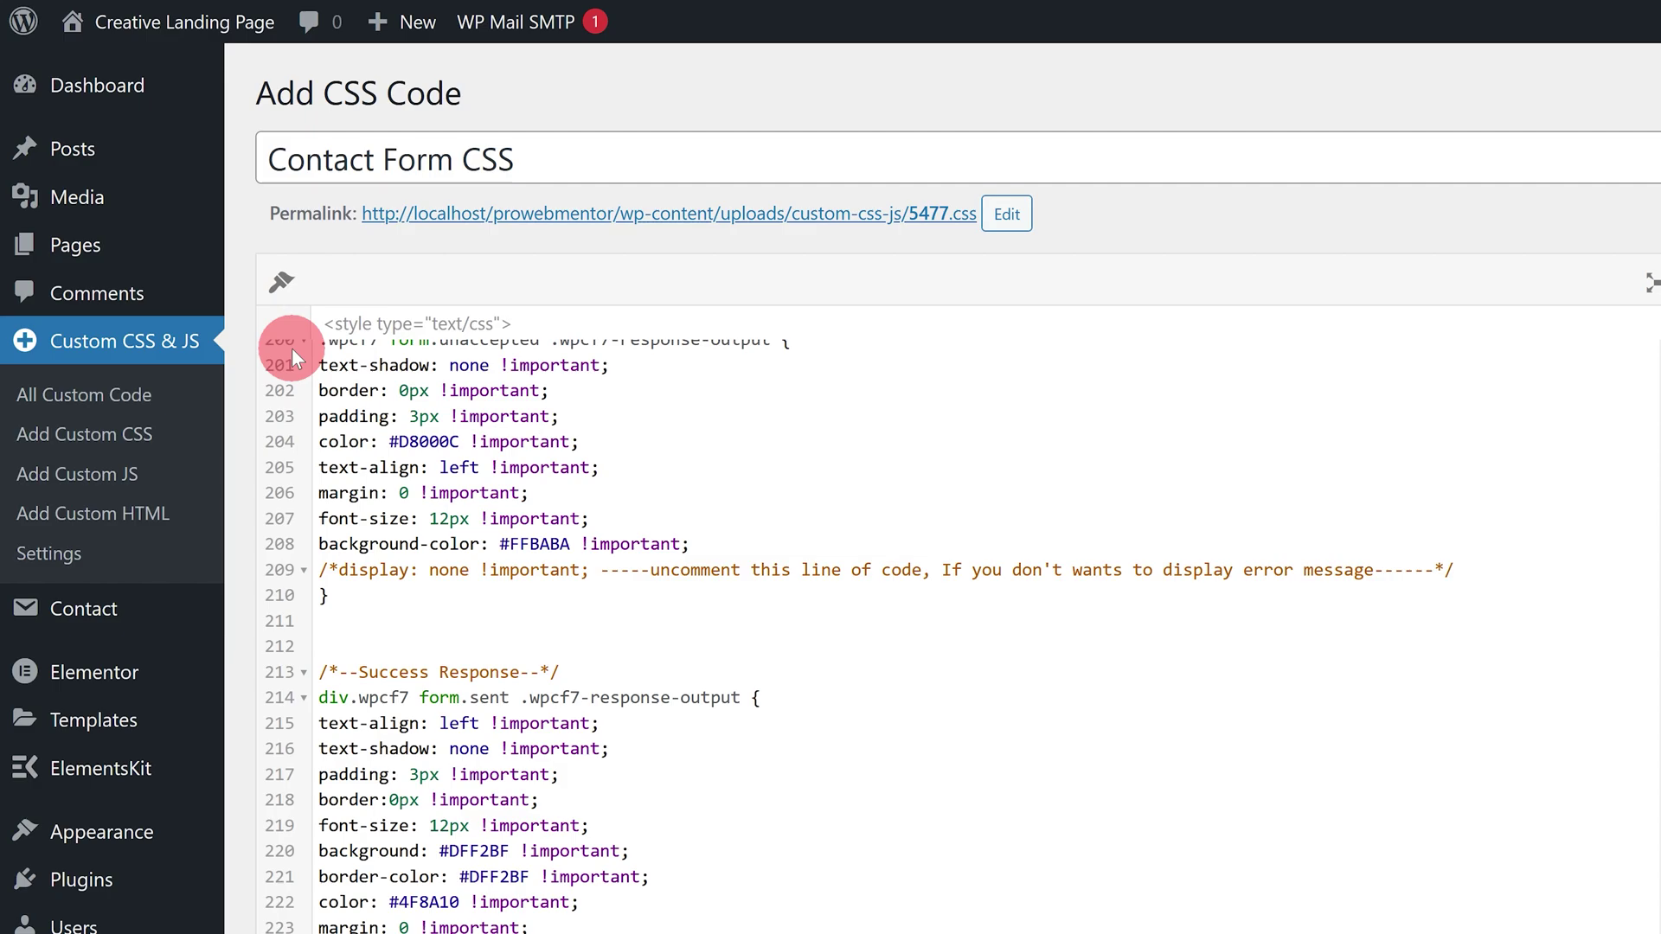
pyautogui.click(1569, 173)
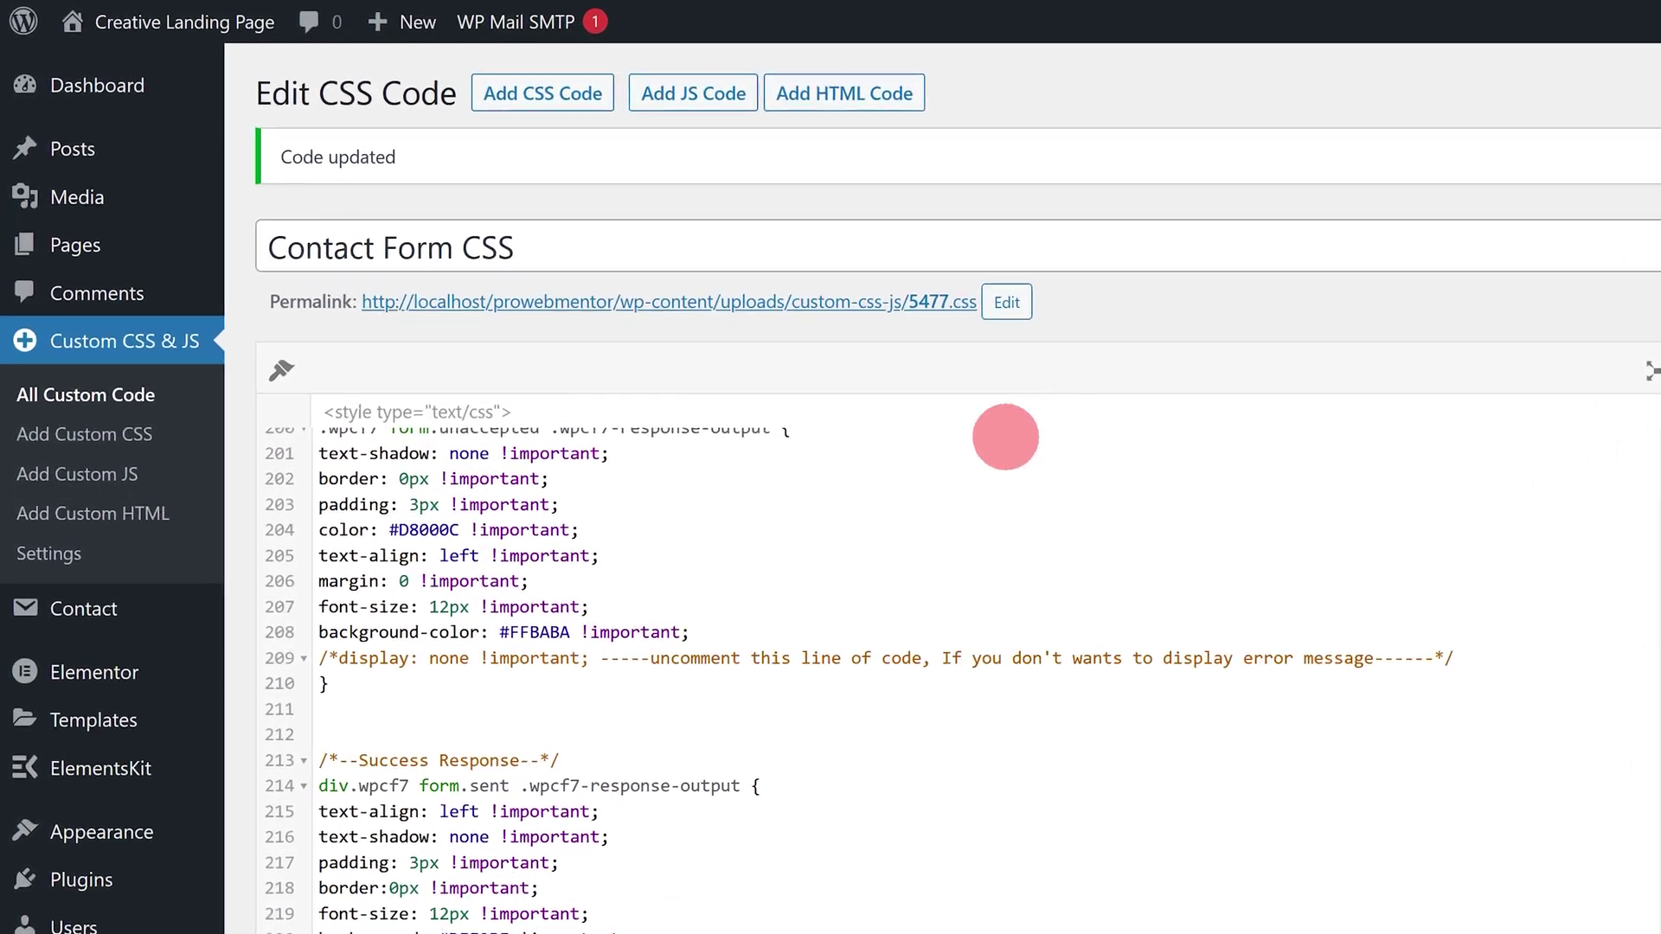
pyautogui.click(102, 620)
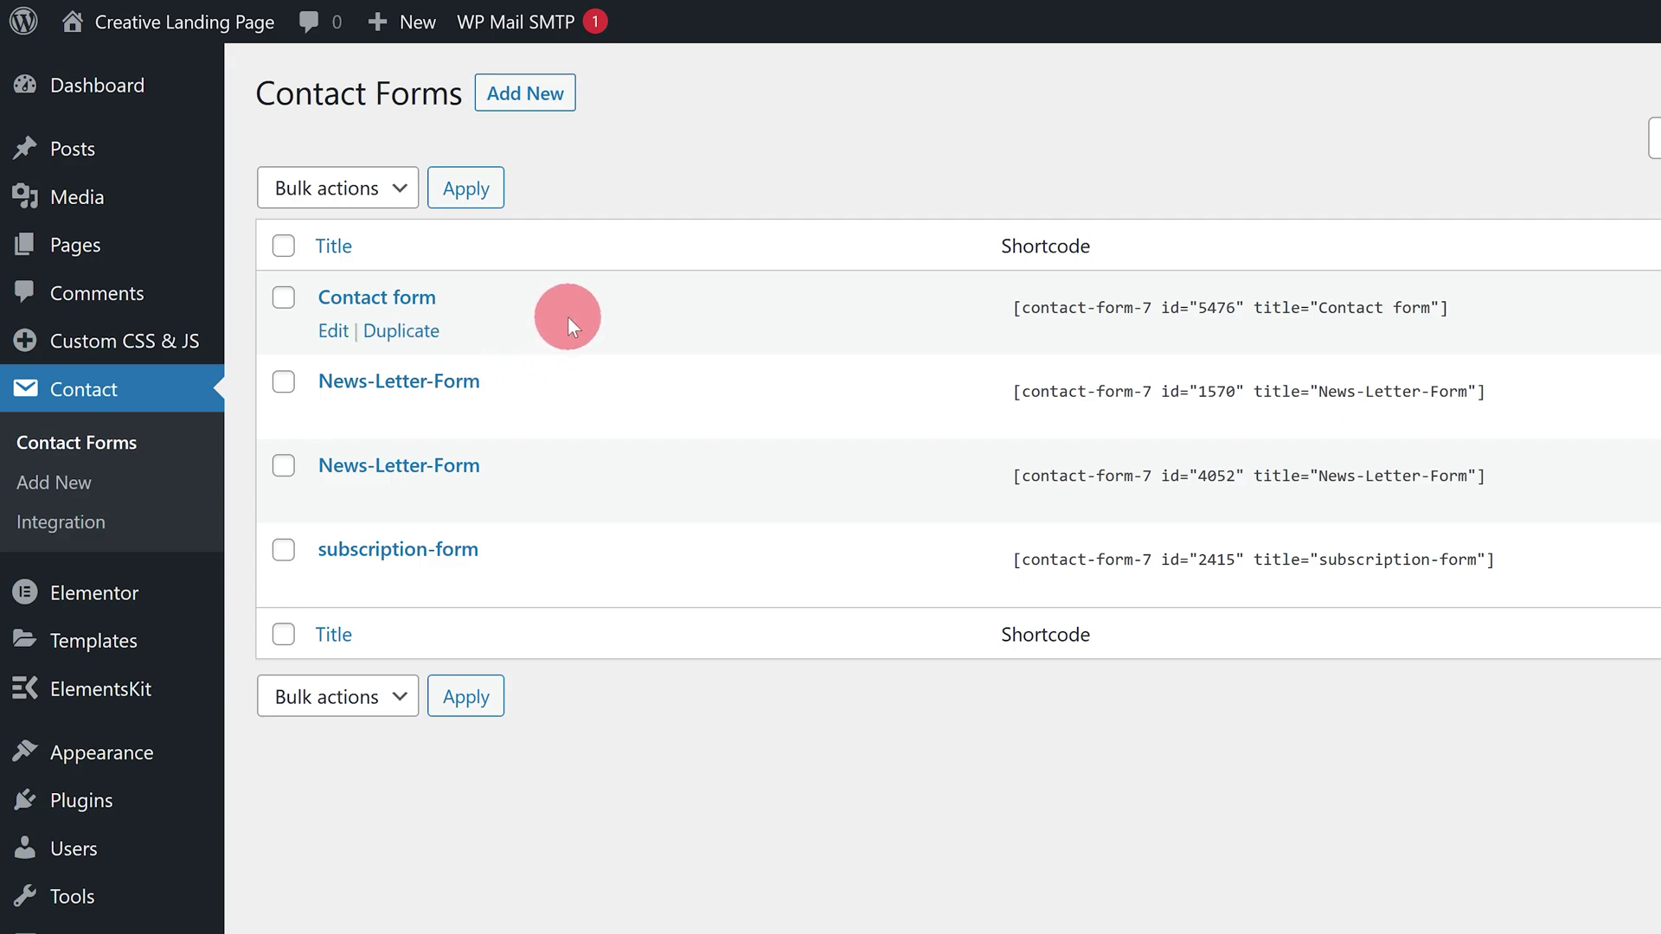
pyautogui.click(1126, 308)
pyautogui.hotkey('ctrl', 'c')
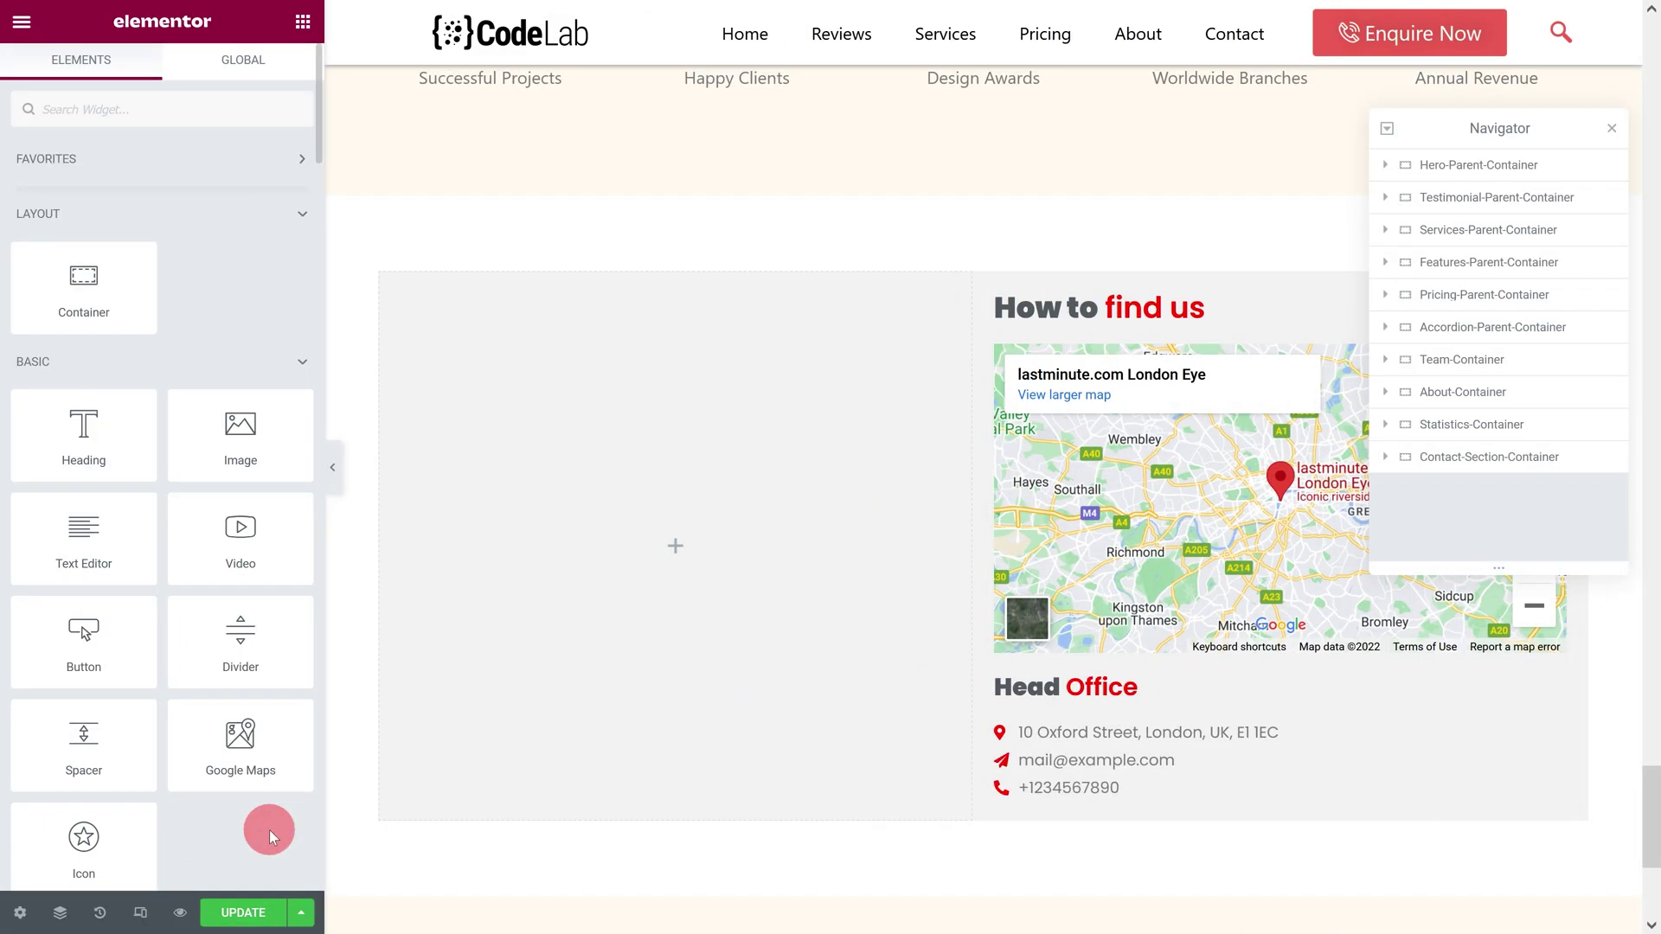
# Step: Update the page, reload the editor, and select the empty Form-Container in the Navigator
pyautogui.click(258, 911)
pyautogui.press('F5')
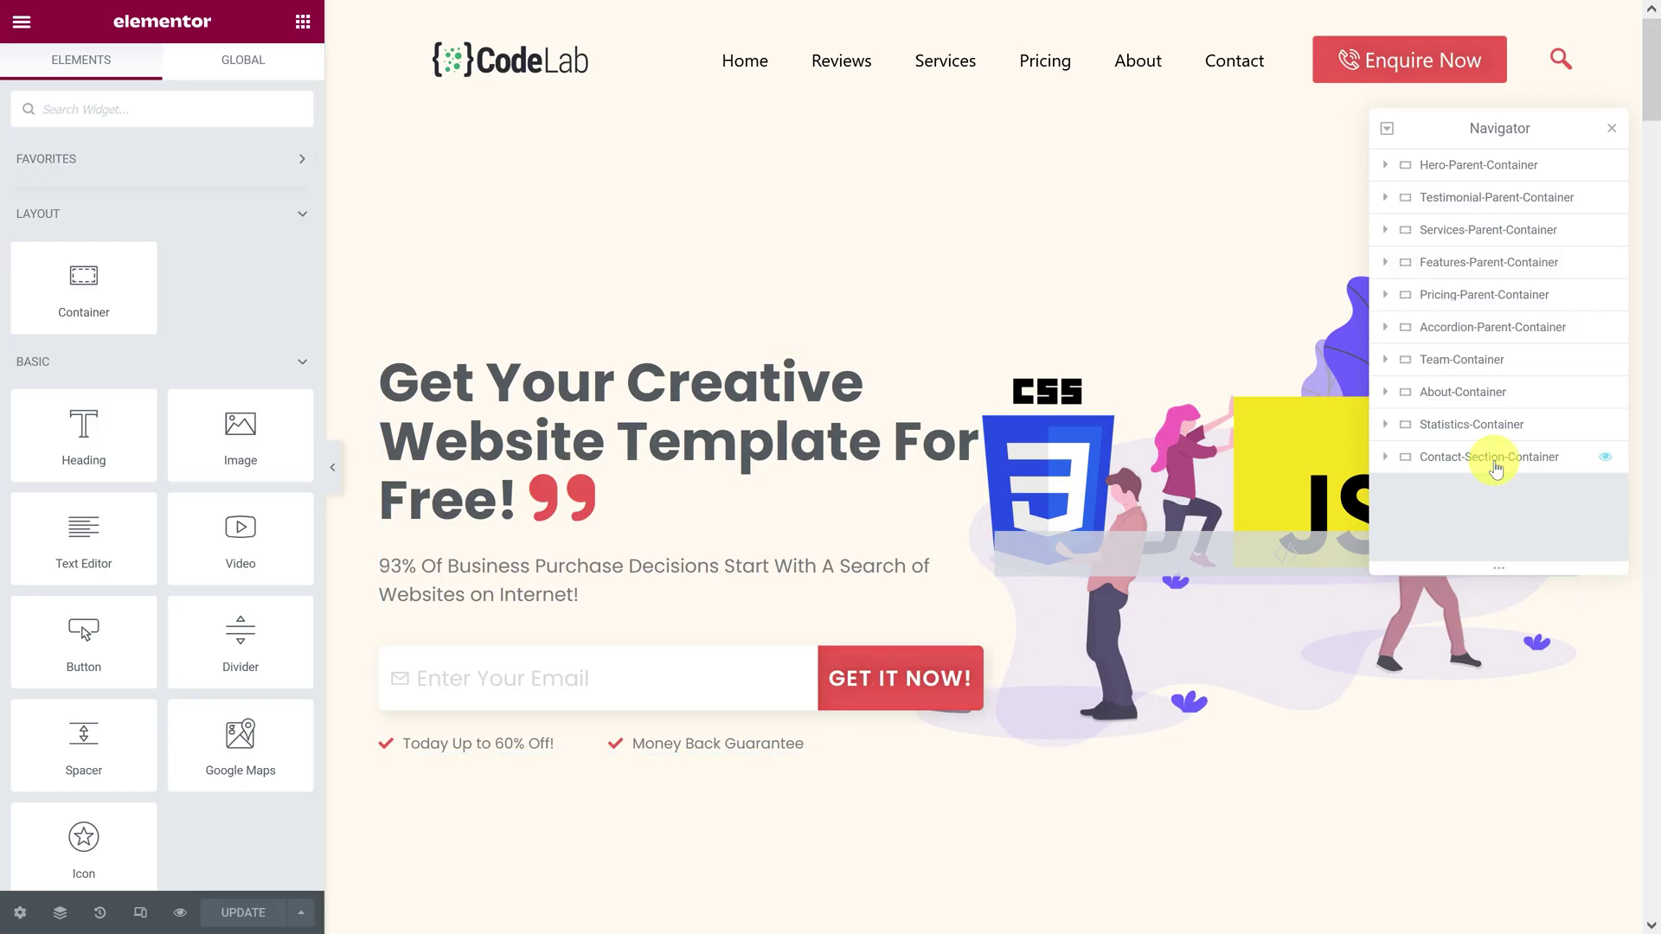
pyautogui.click(1493, 456)
pyautogui.scroll(-4, 1129, 651)
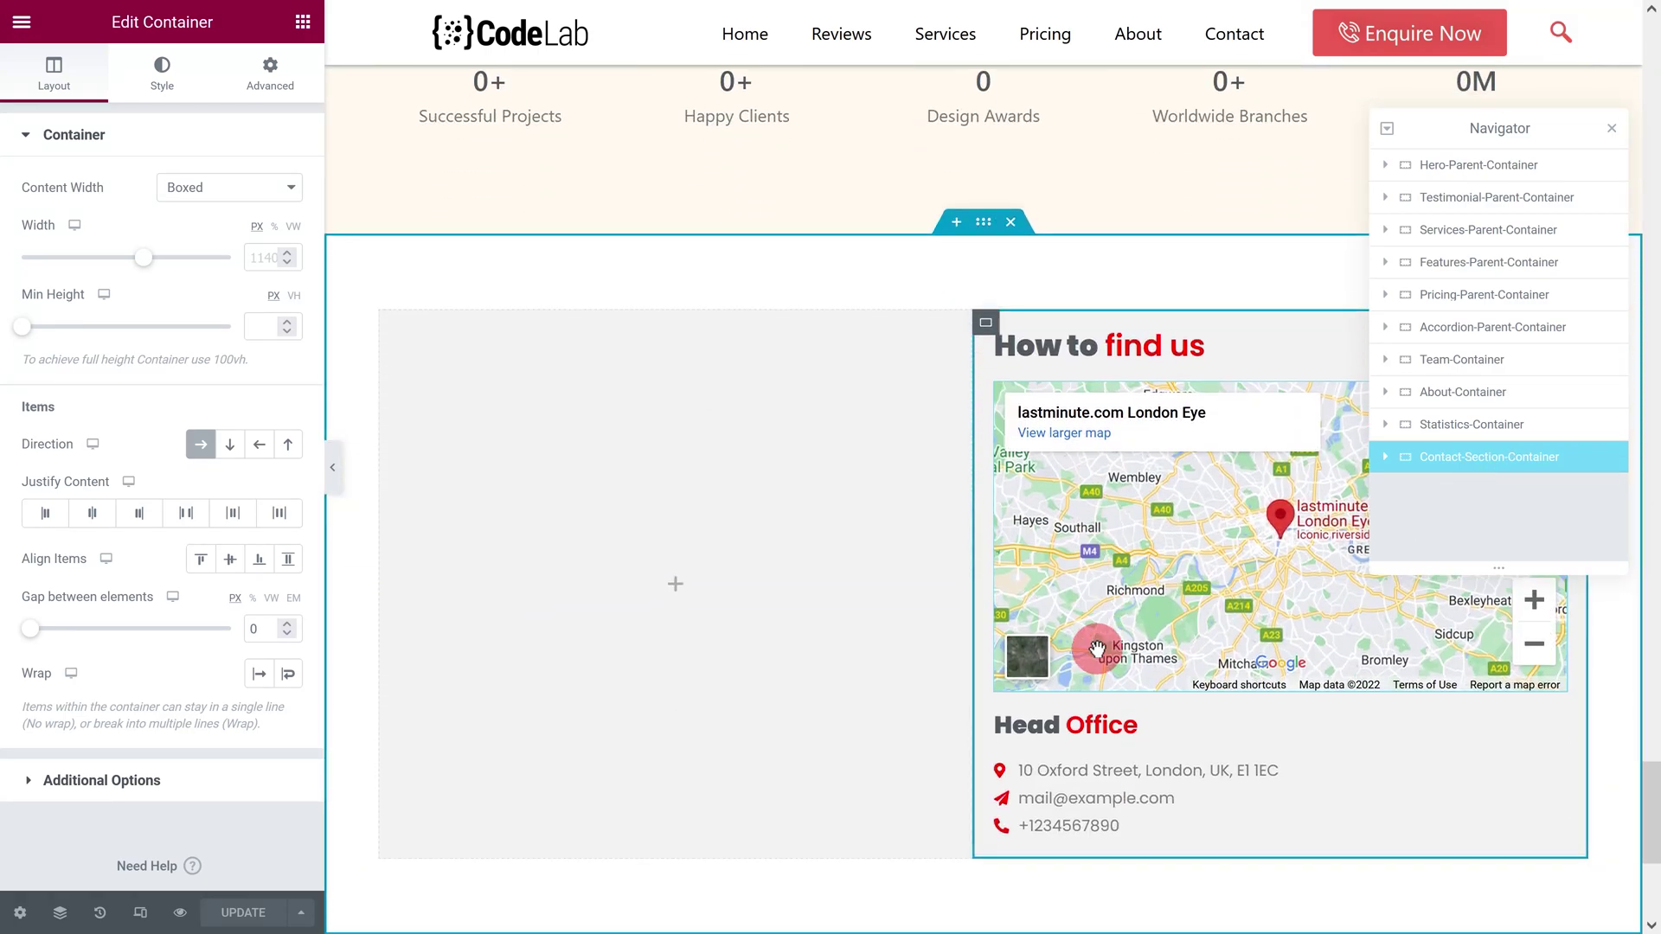
pyautogui.click(1384, 458)
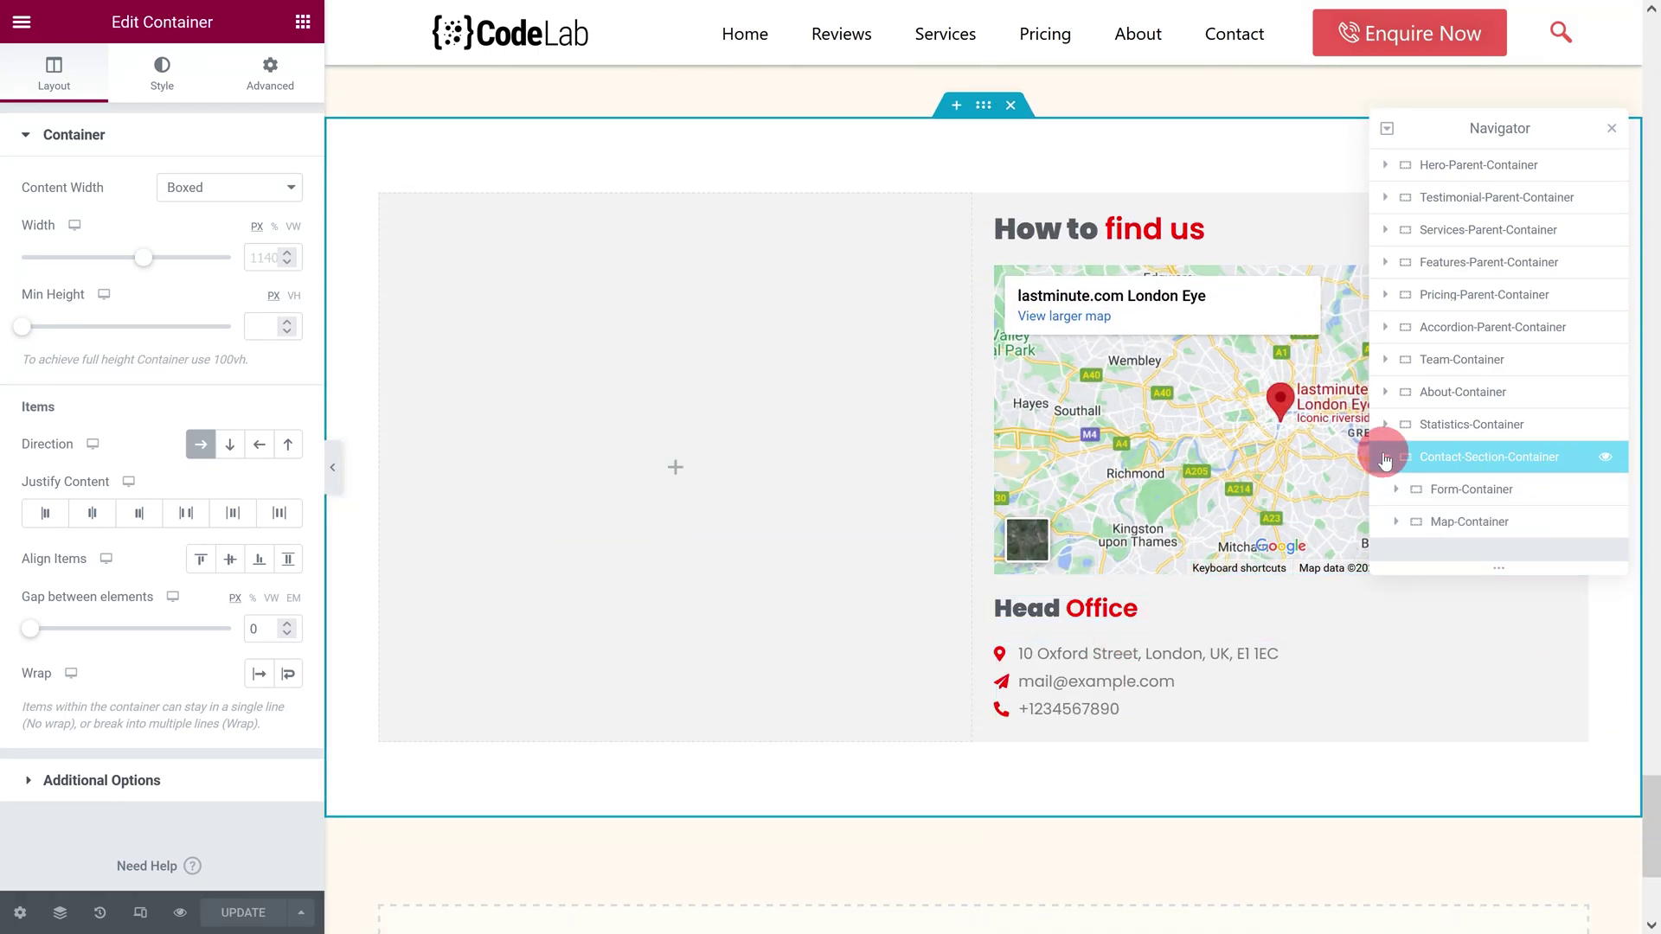
pyautogui.click(1440, 493)
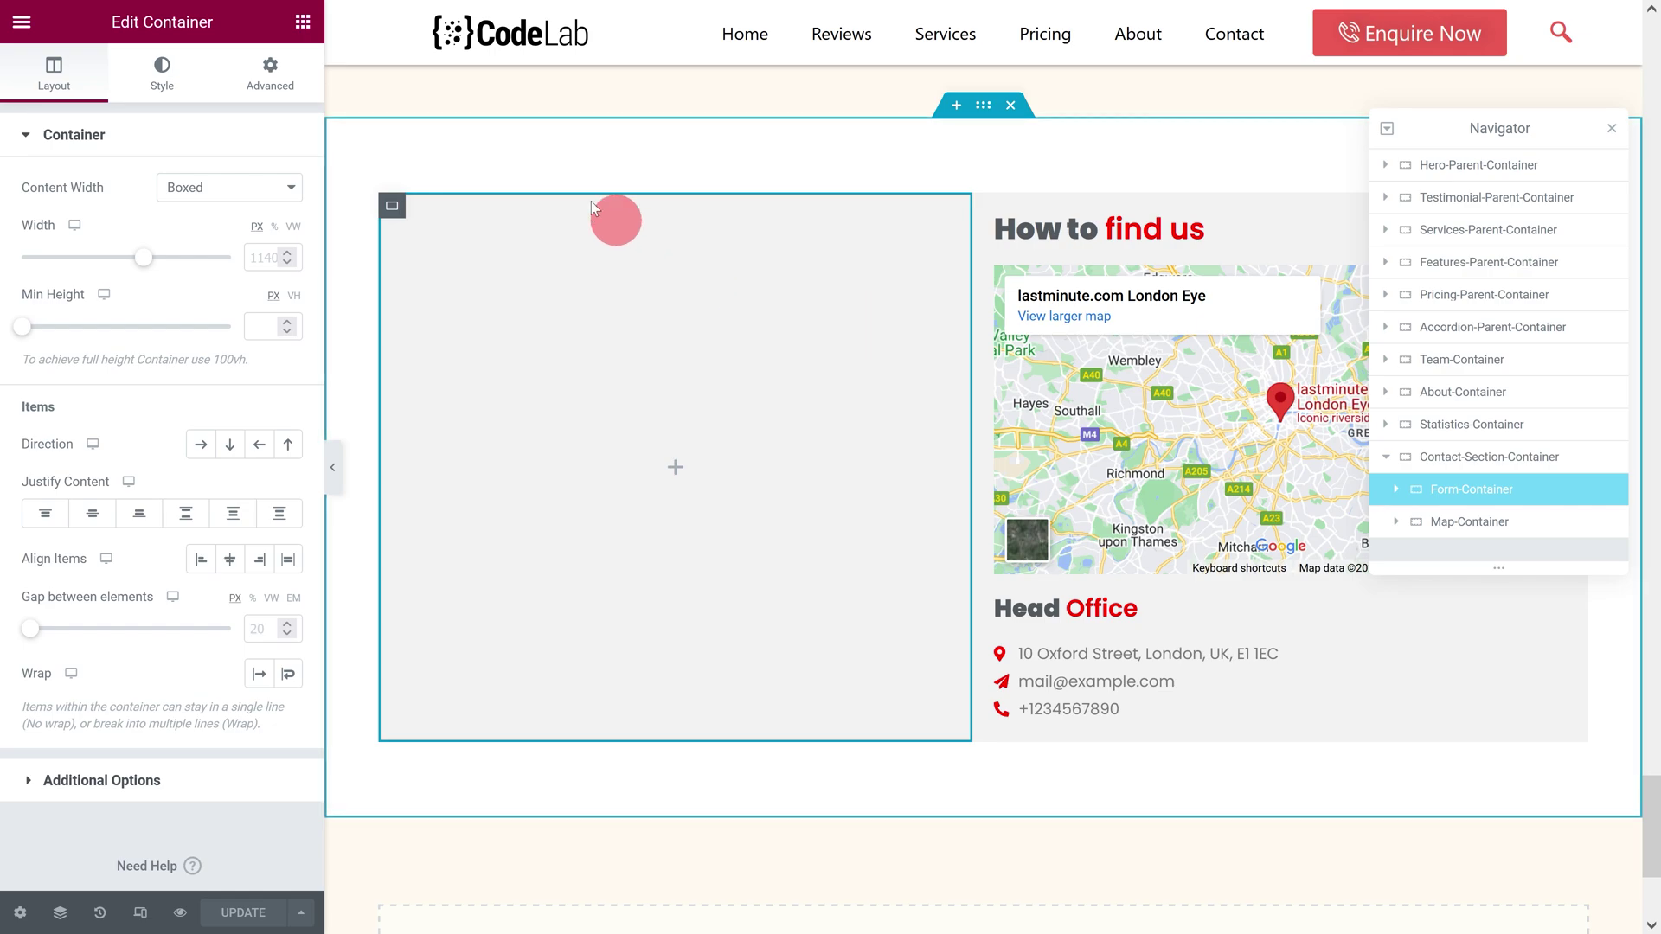
# Step: Add a Text Editor widget to Form-Container whose only content is the Contact form shortcode
pyautogui.click(304, 23)
pyautogui.moveTo(100, 532); pyautogui.dragTo(547, 523)
pyautogui.moveTo(272, 398); pyautogui.dragTo(18, 311)
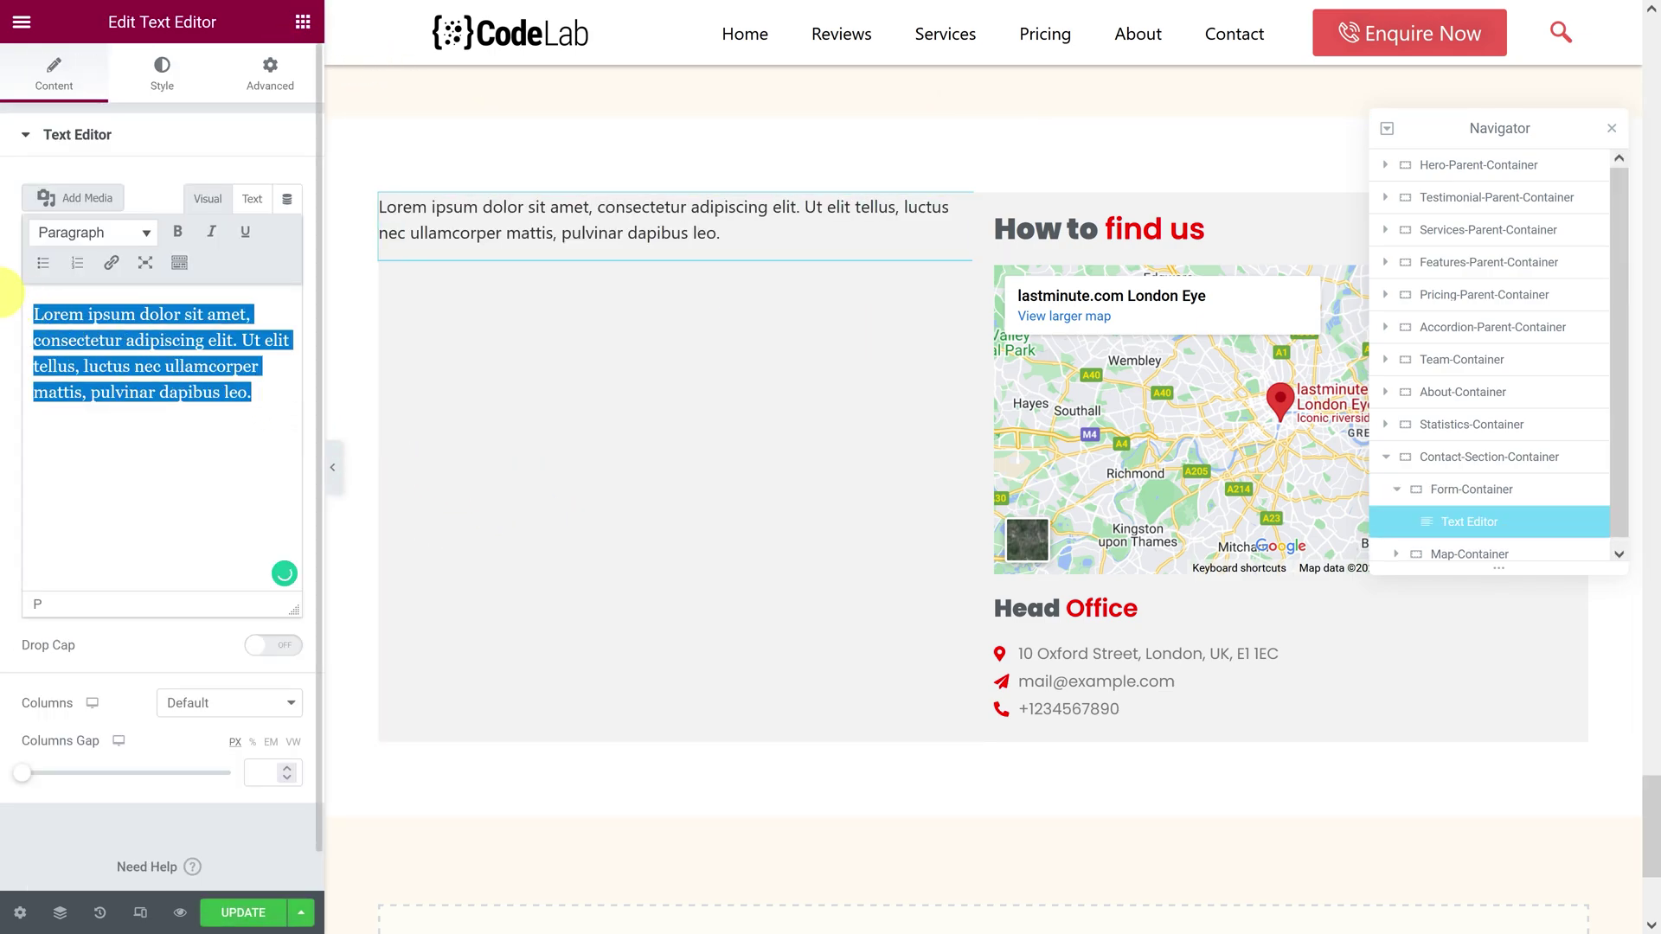
pyautogui.press('BackSpace')
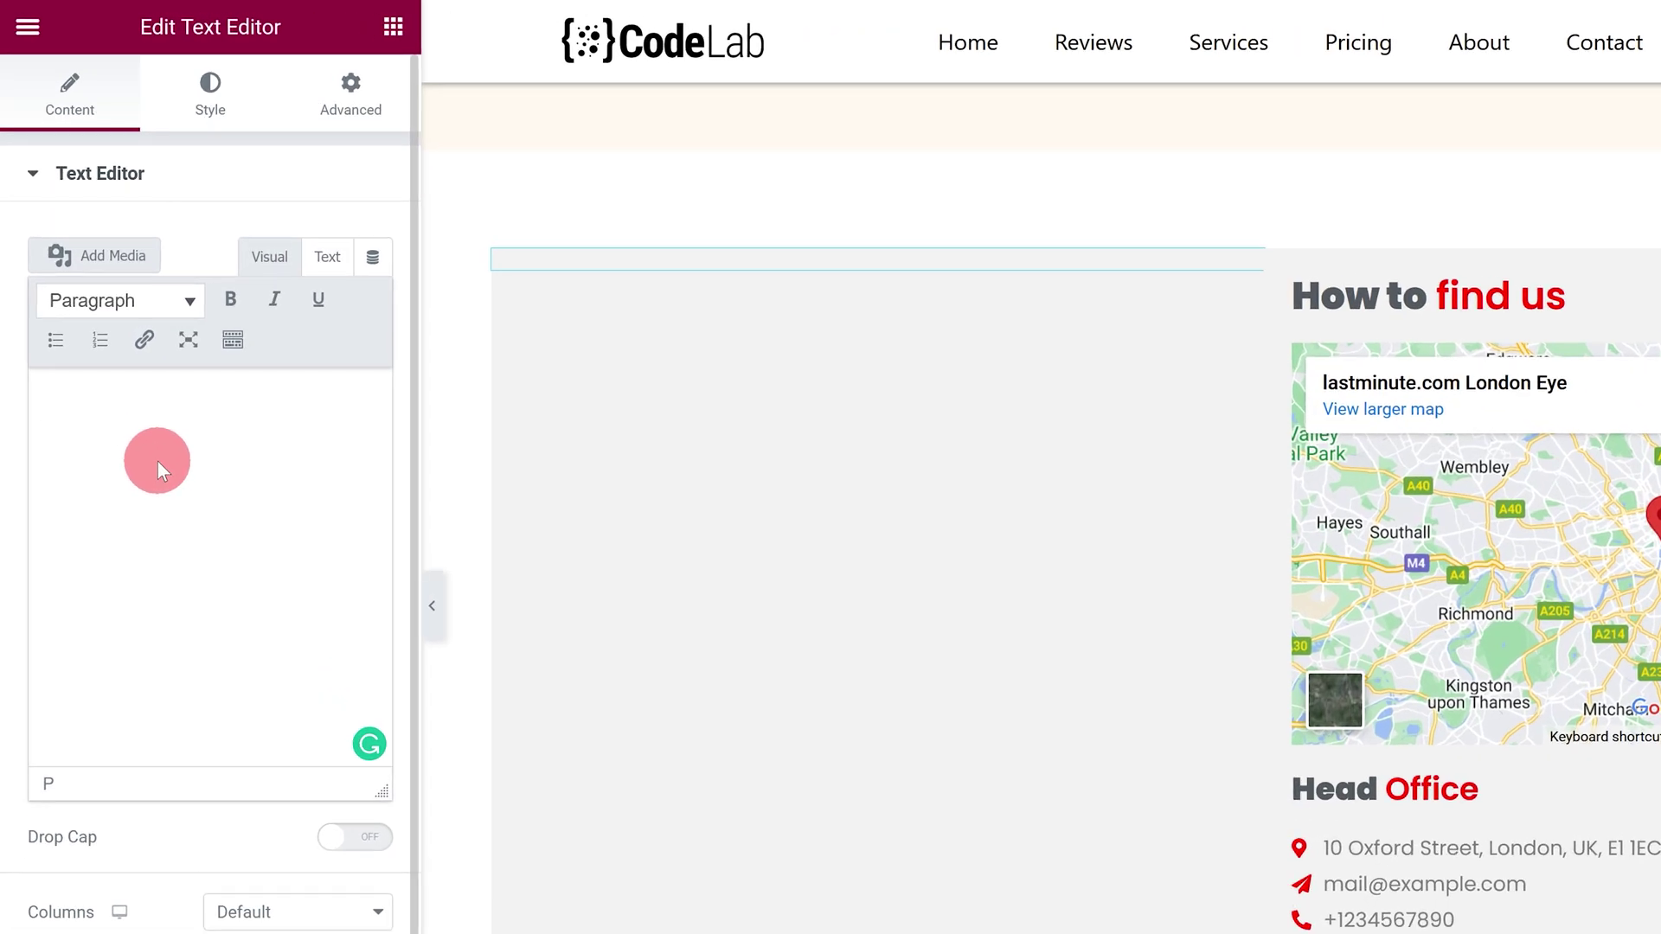
pyautogui.hotkey('ctrl', 'v')
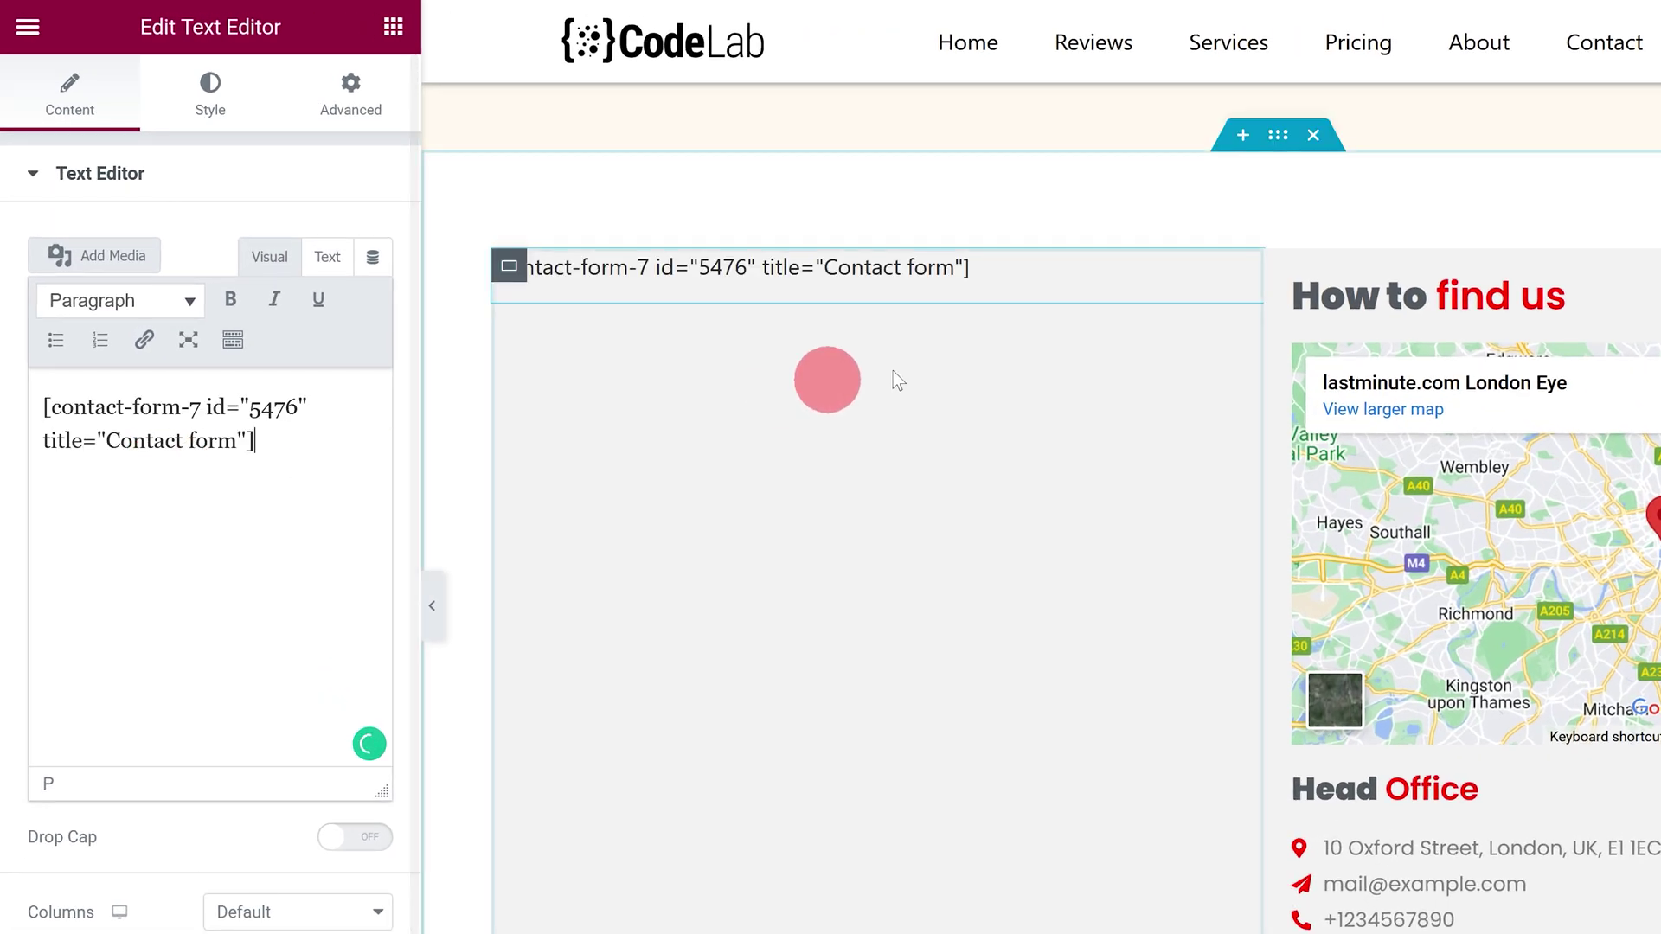
pyautogui.click(1282, 268)
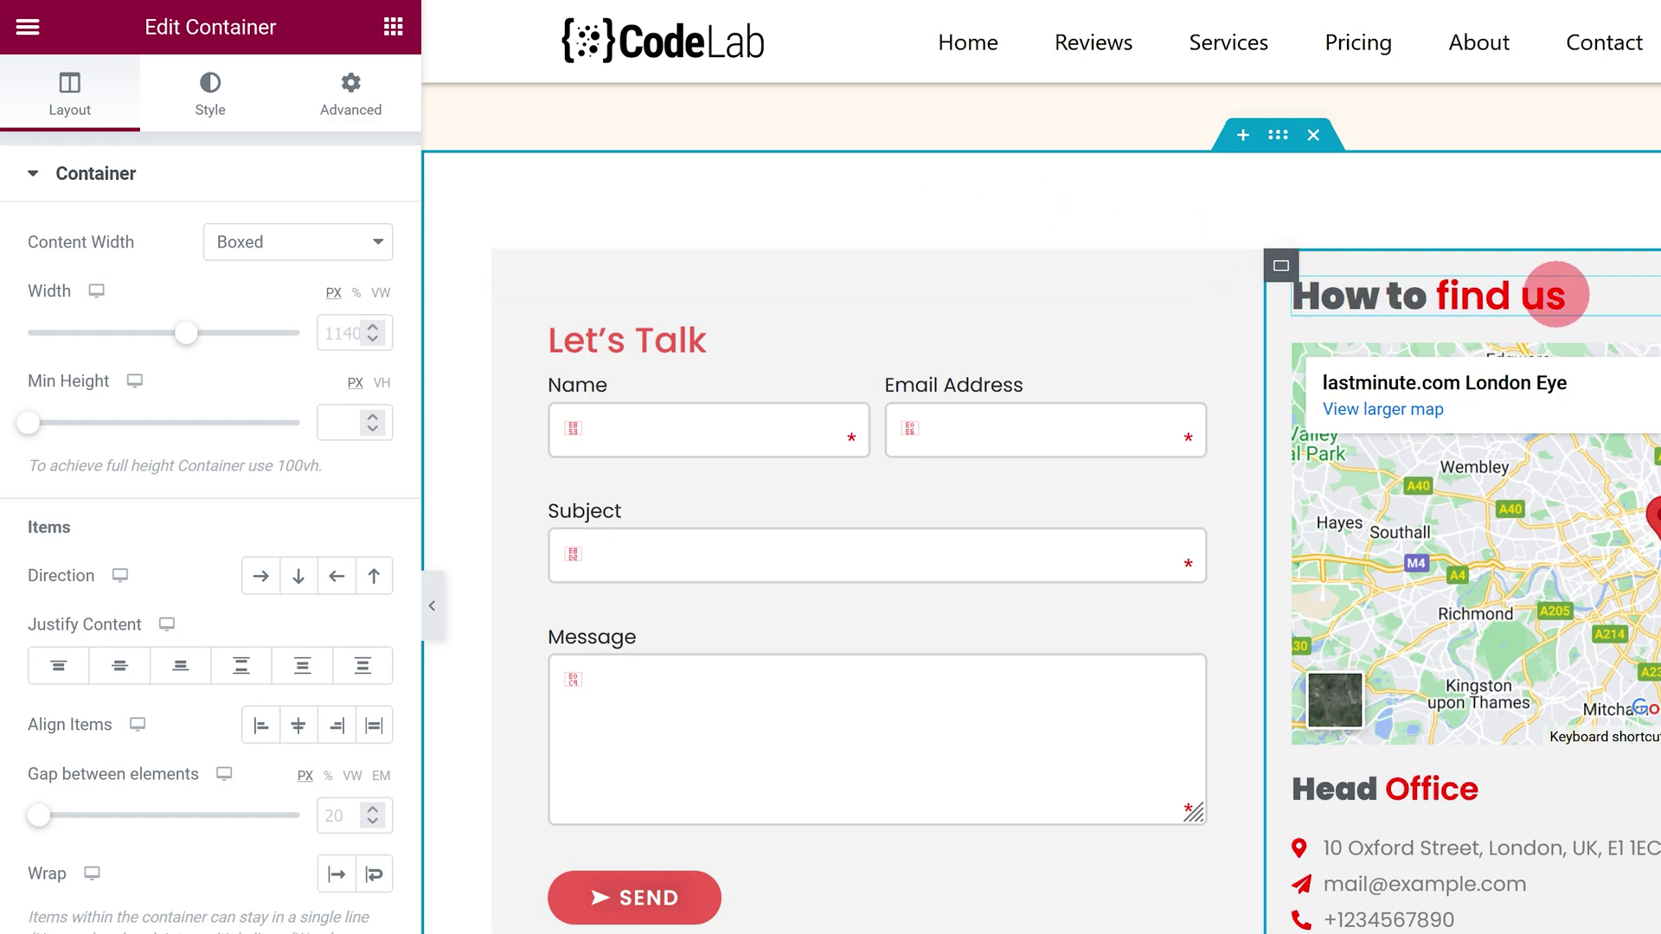
# Step: Append the Google Material Icons CDN link to the How to find us heading's title
pyautogui.click(1408, 299)
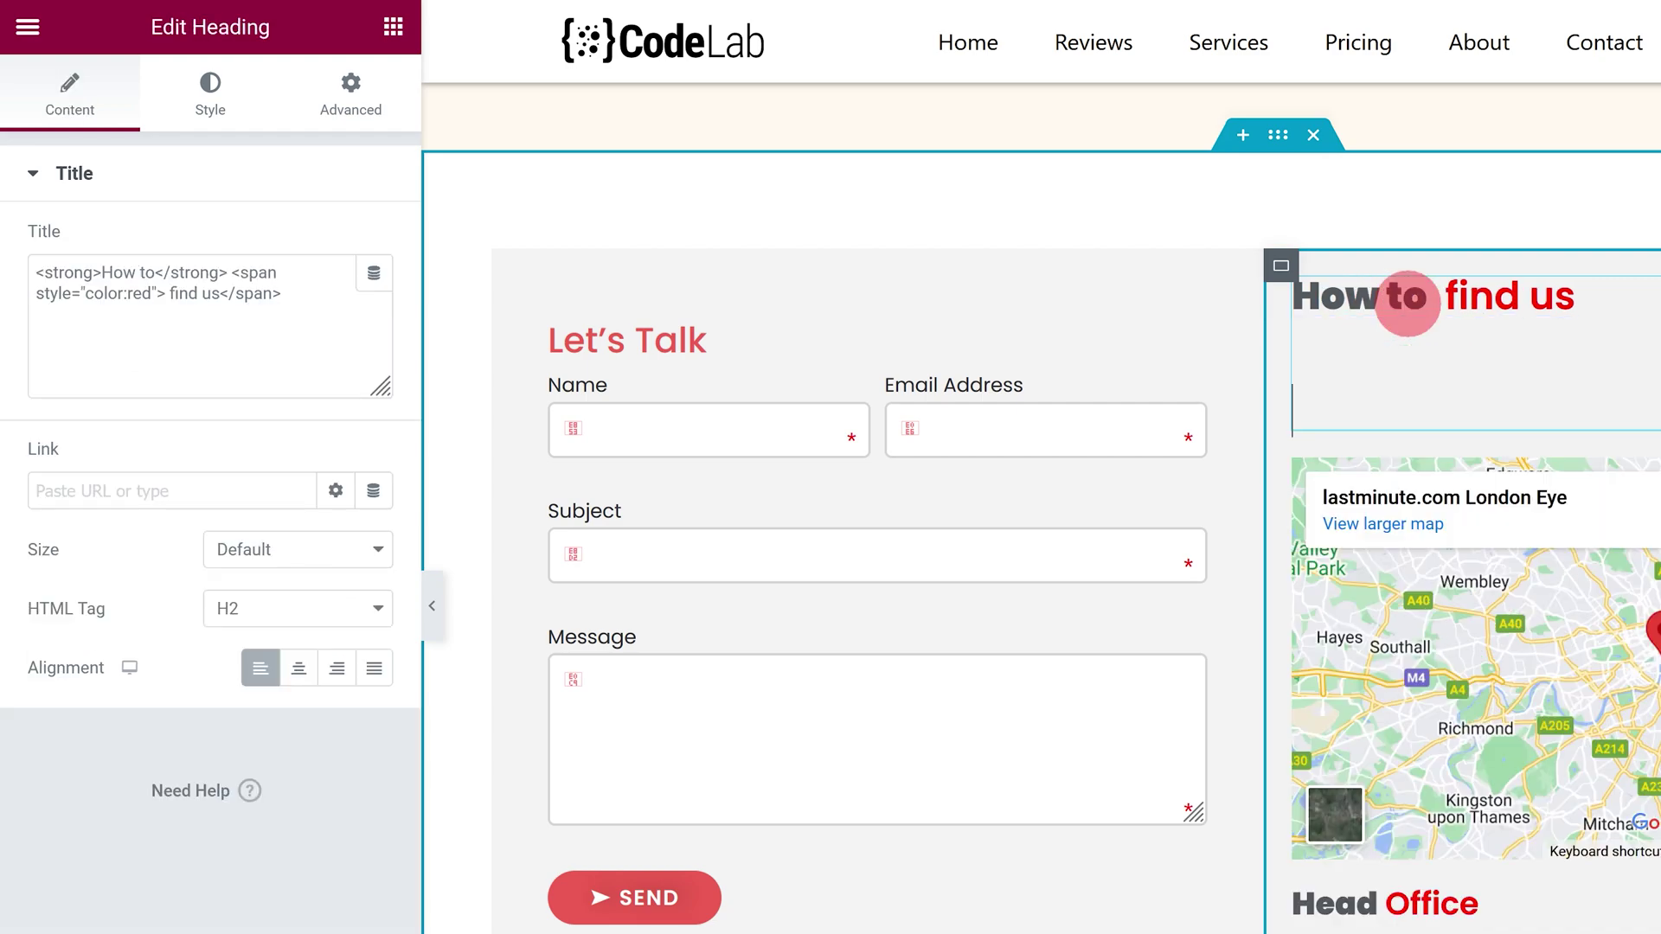
pyautogui.click(57, 347)
pyautogui.write('<!--CDN Link of the Google material icons--> <link href="https://fonts.googleapis.com/icon?family=Material+Icons"       rel="stylesheet">')
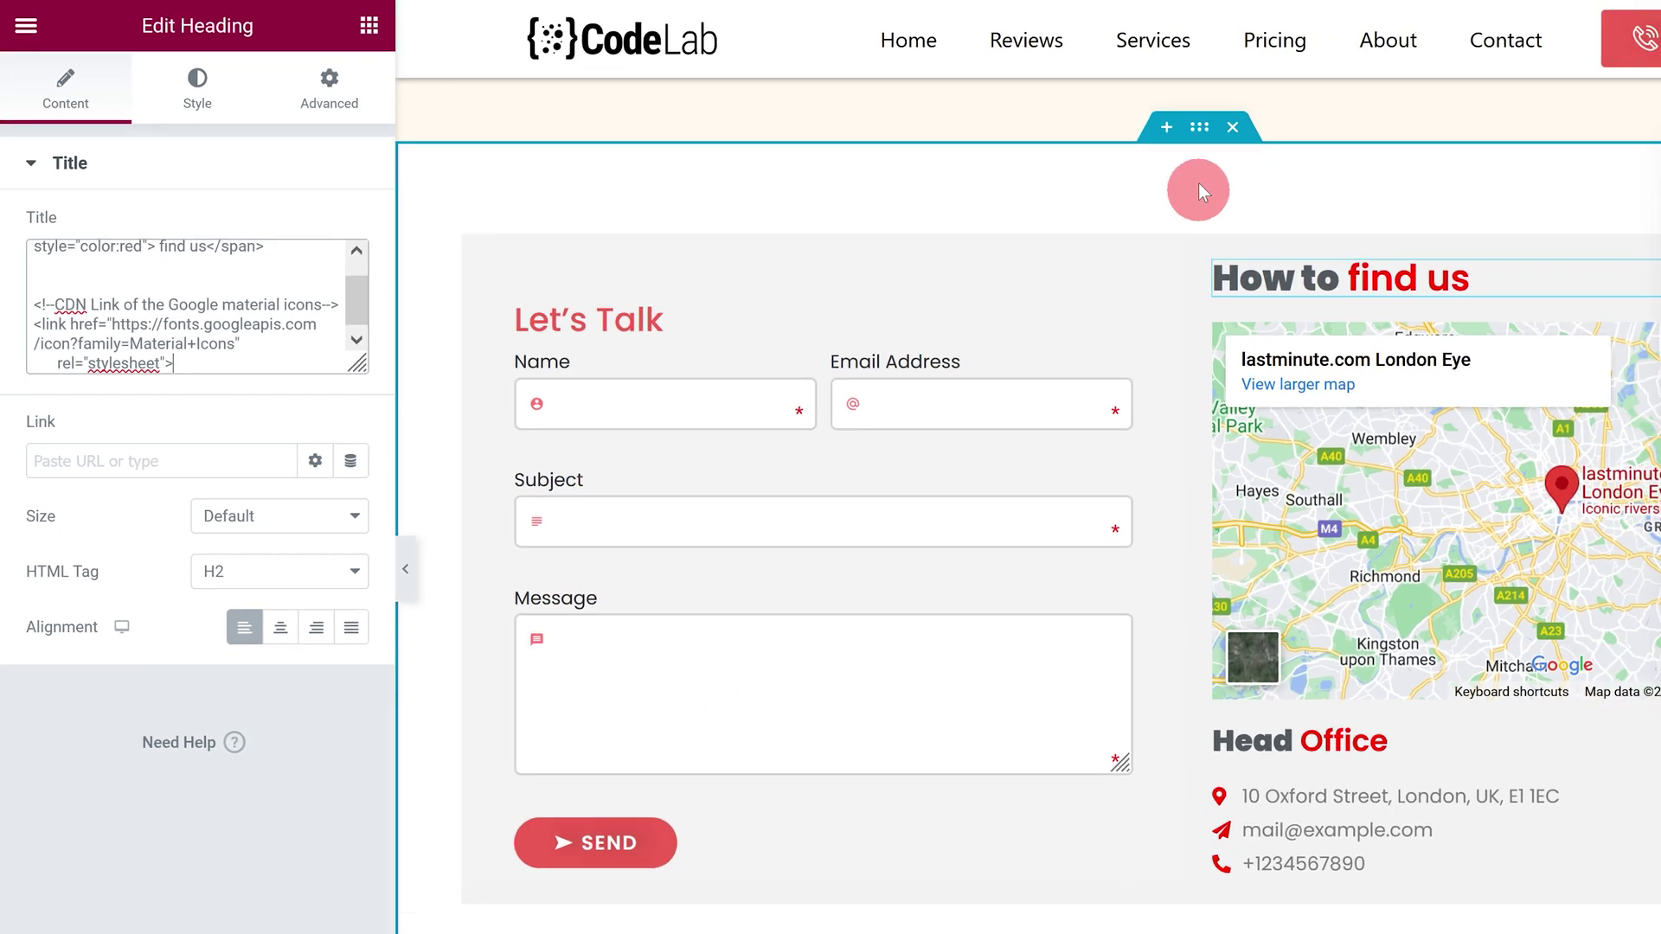
pyautogui.click(1277, 135)
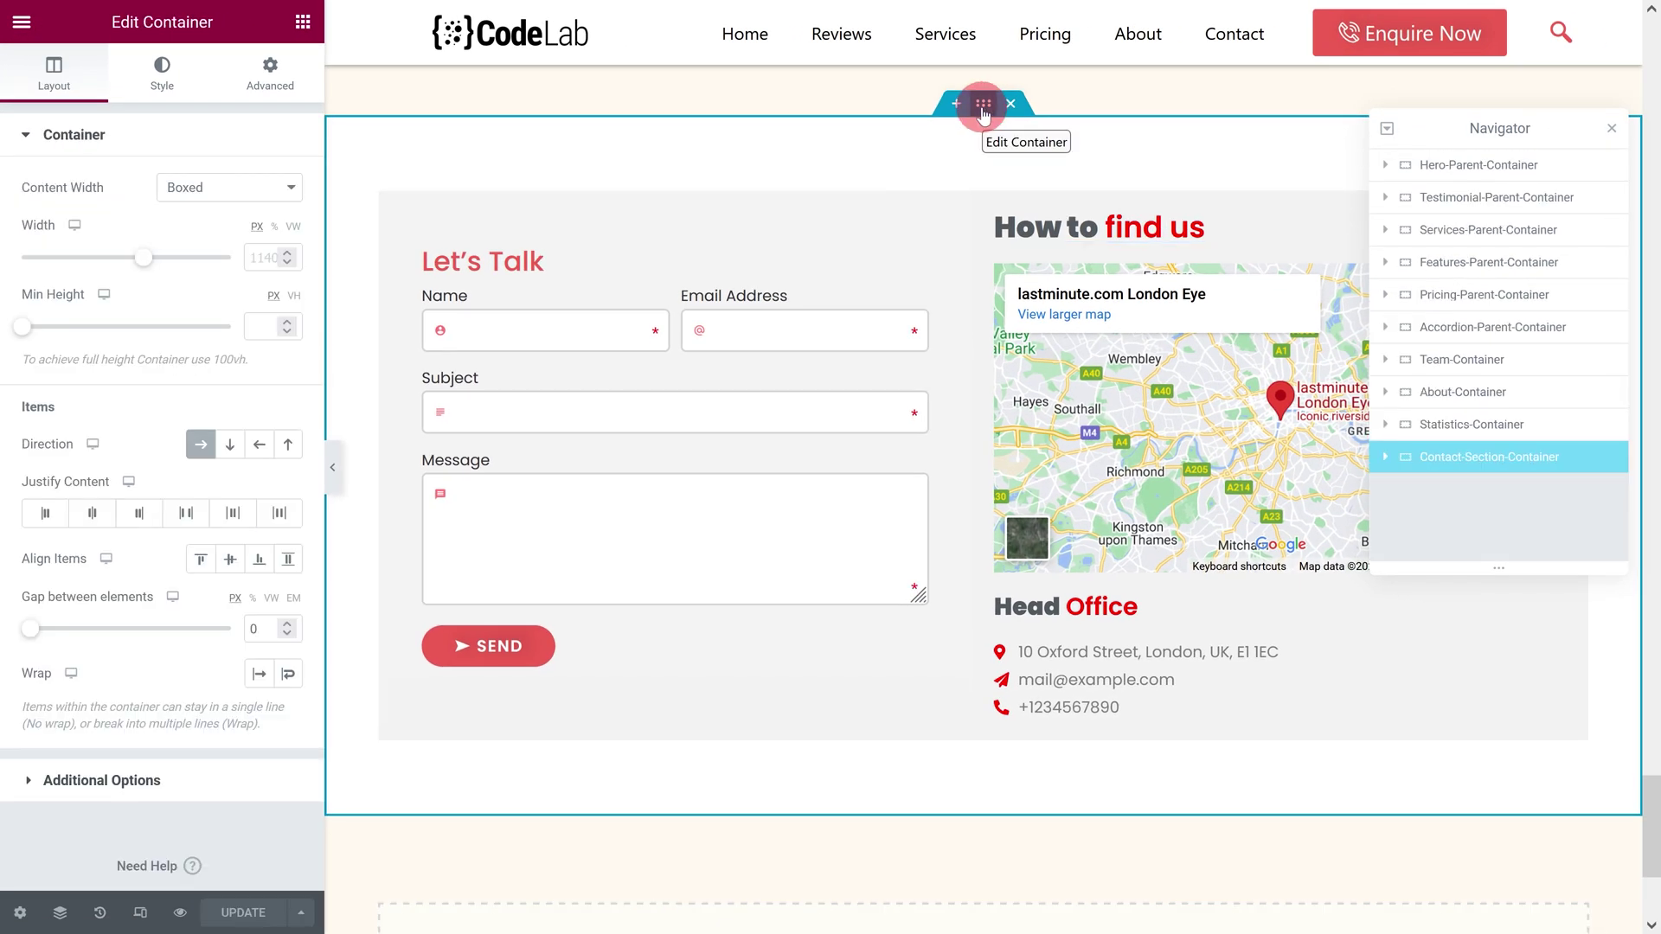
# Step: In tablet preview, set the contact section's padding to 0
pyautogui.click(140, 912)
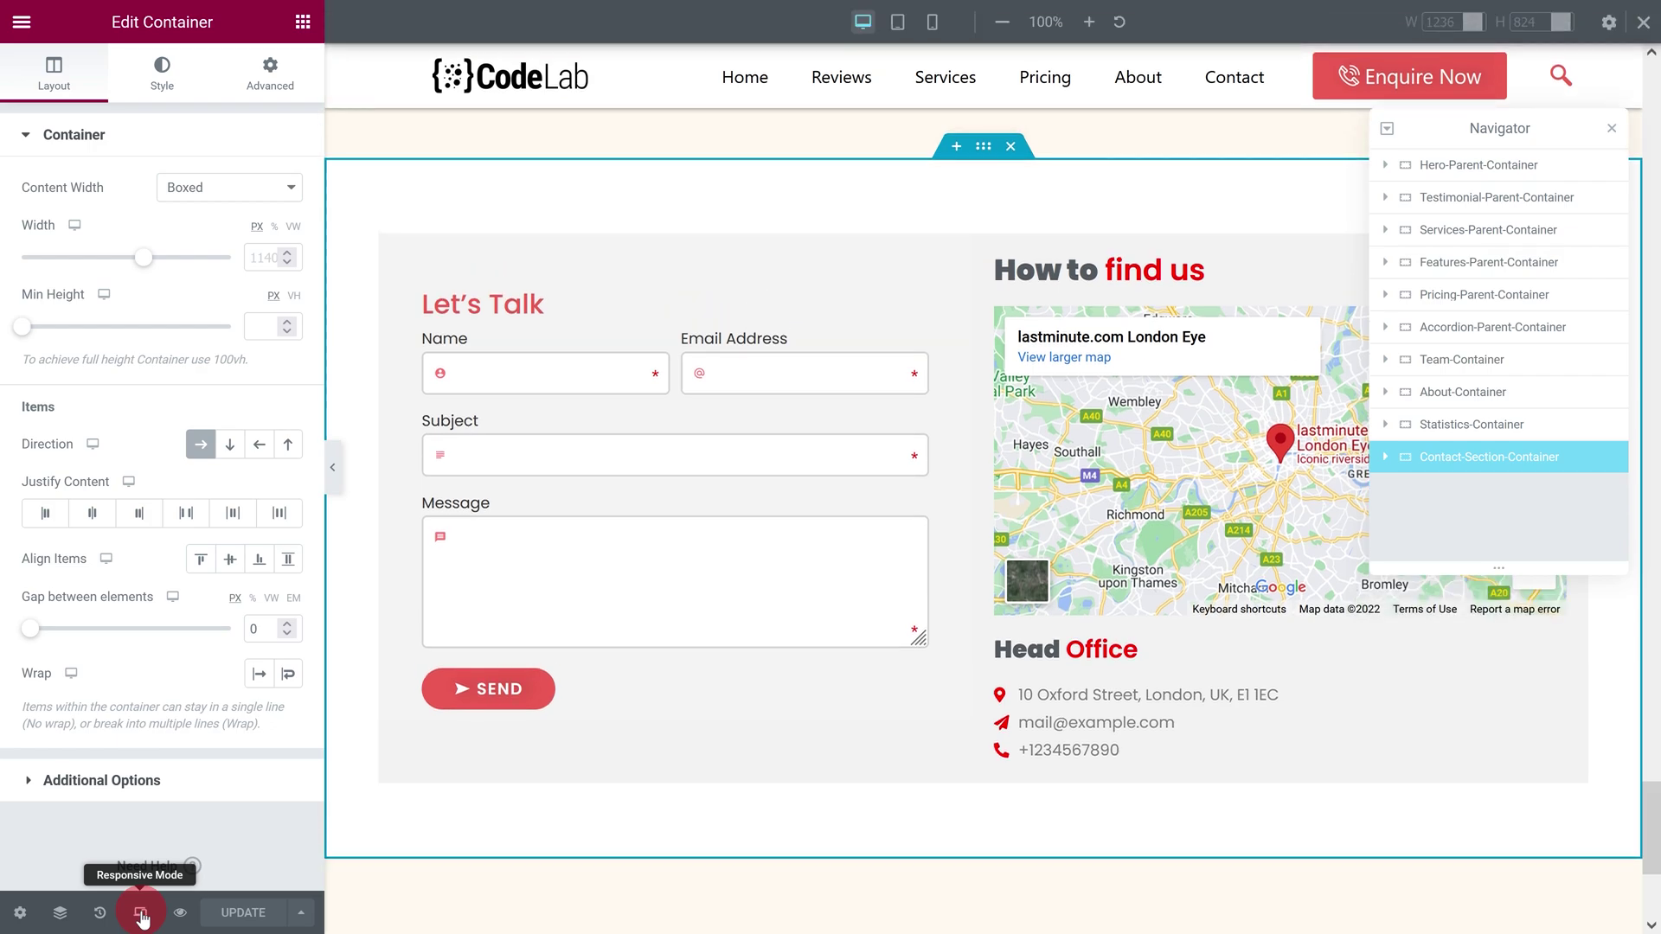
pyautogui.click(897, 22)
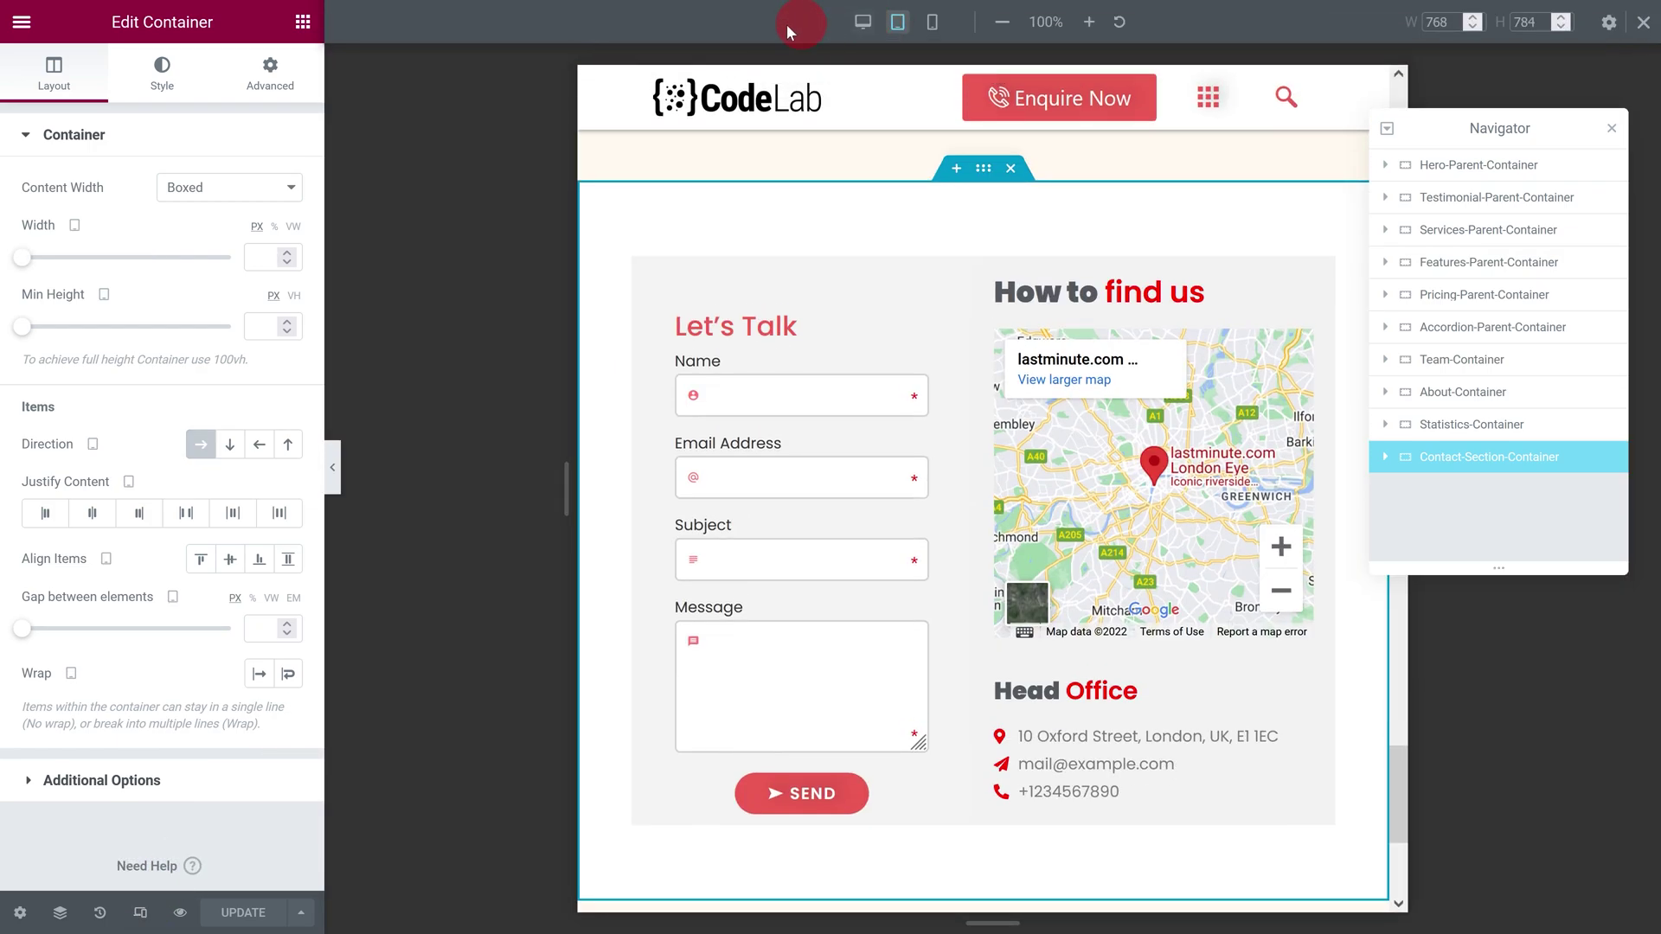
pyautogui.click(268, 69)
pyautogui.click(198, 294)
pyautogui.write('0')
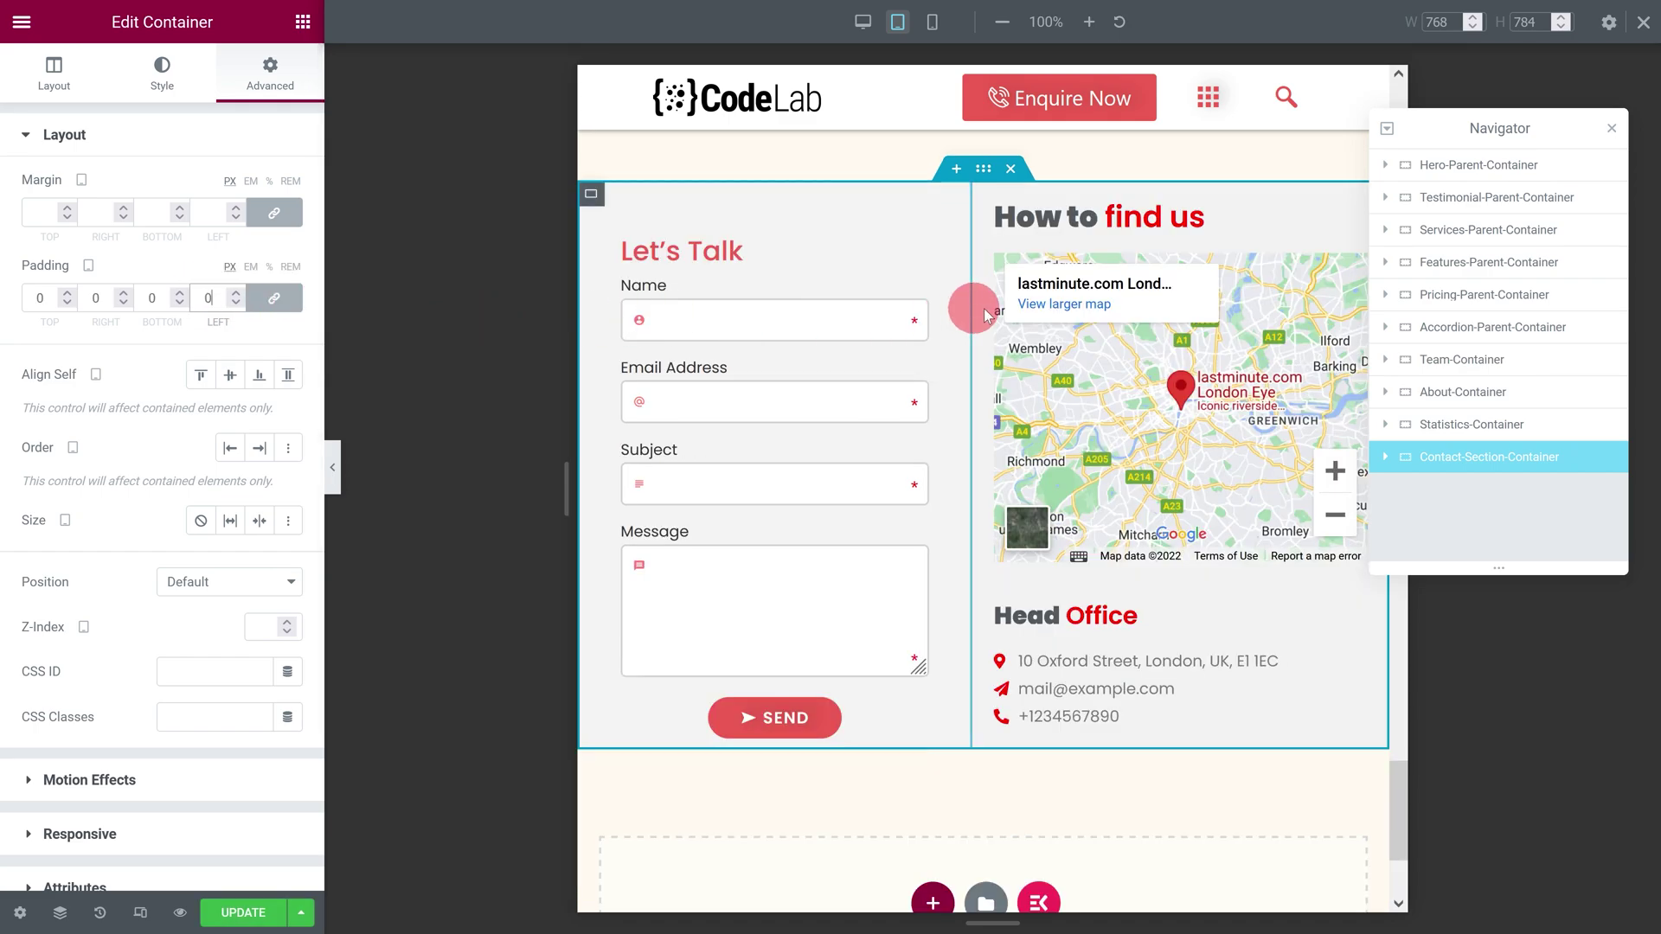
# Step: Set the Google Map height to 300 px and switch to mobile preview
pyautogui.click(1356, 275)
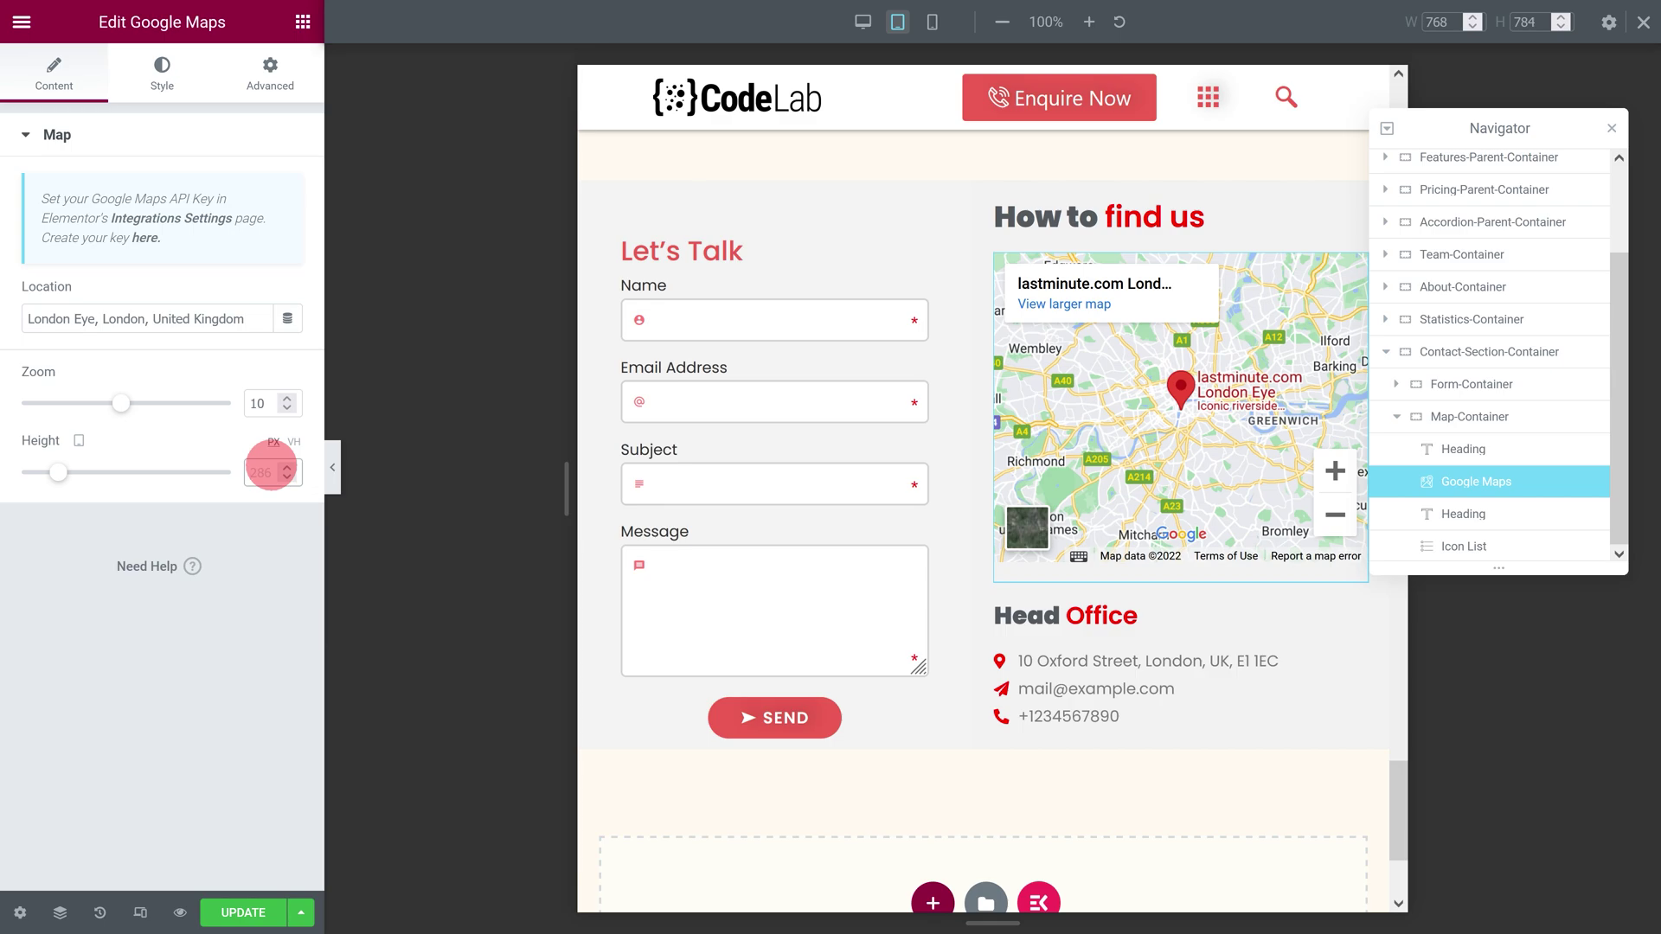
pyautogui.write('300')
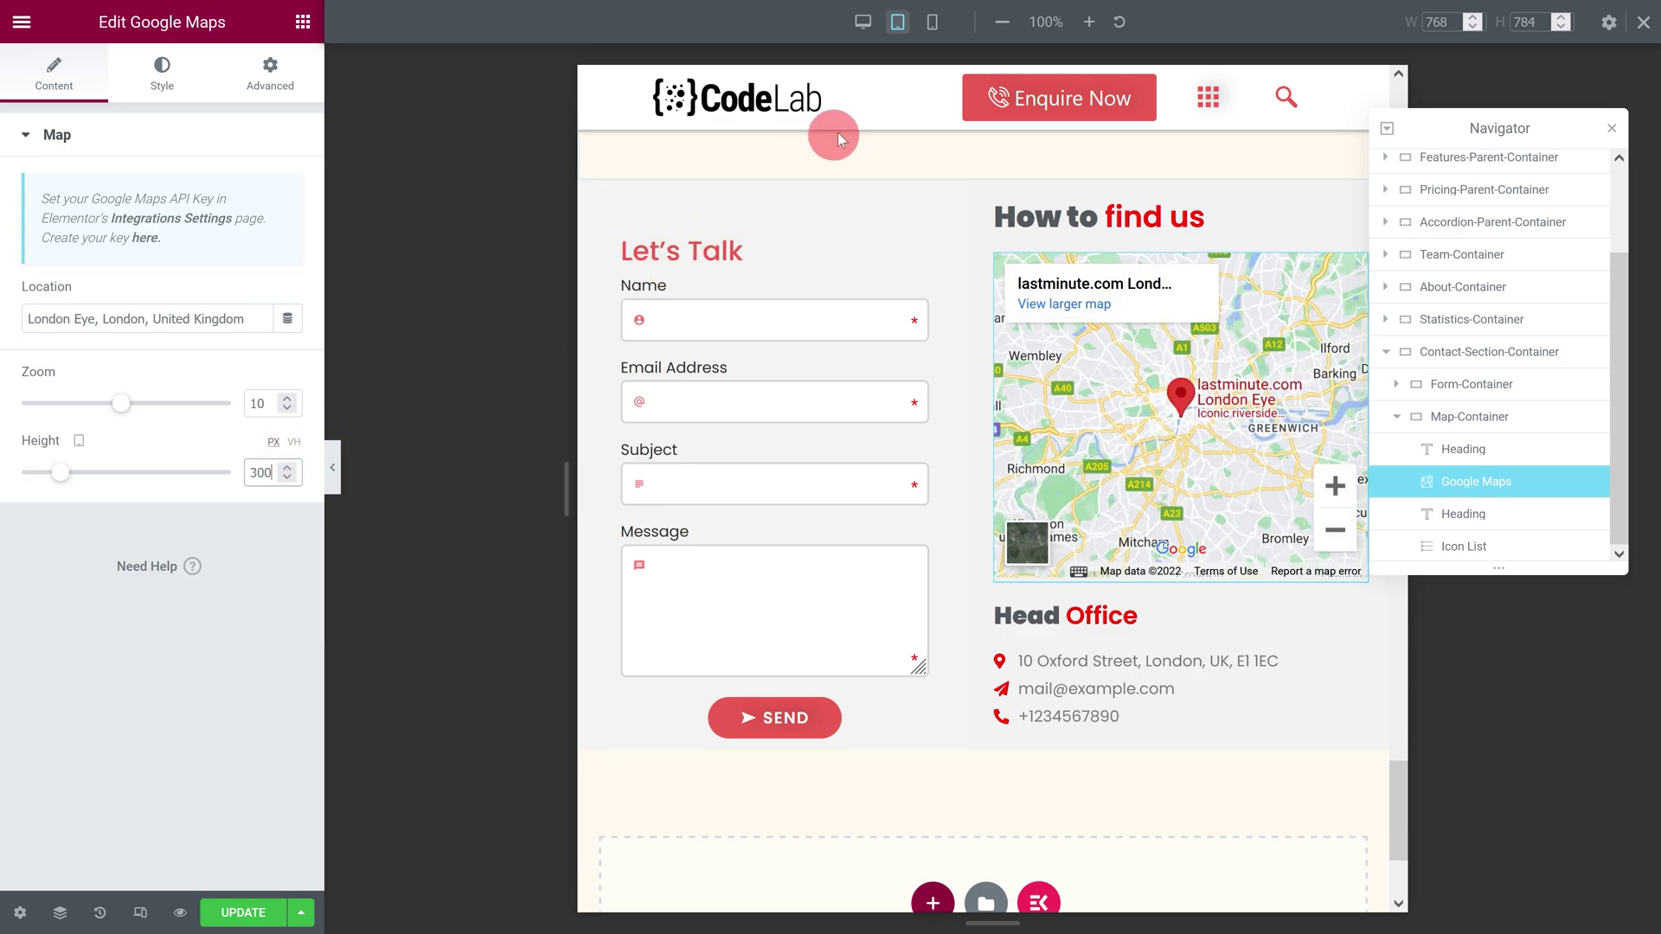
pyautogui.click(933, 28)
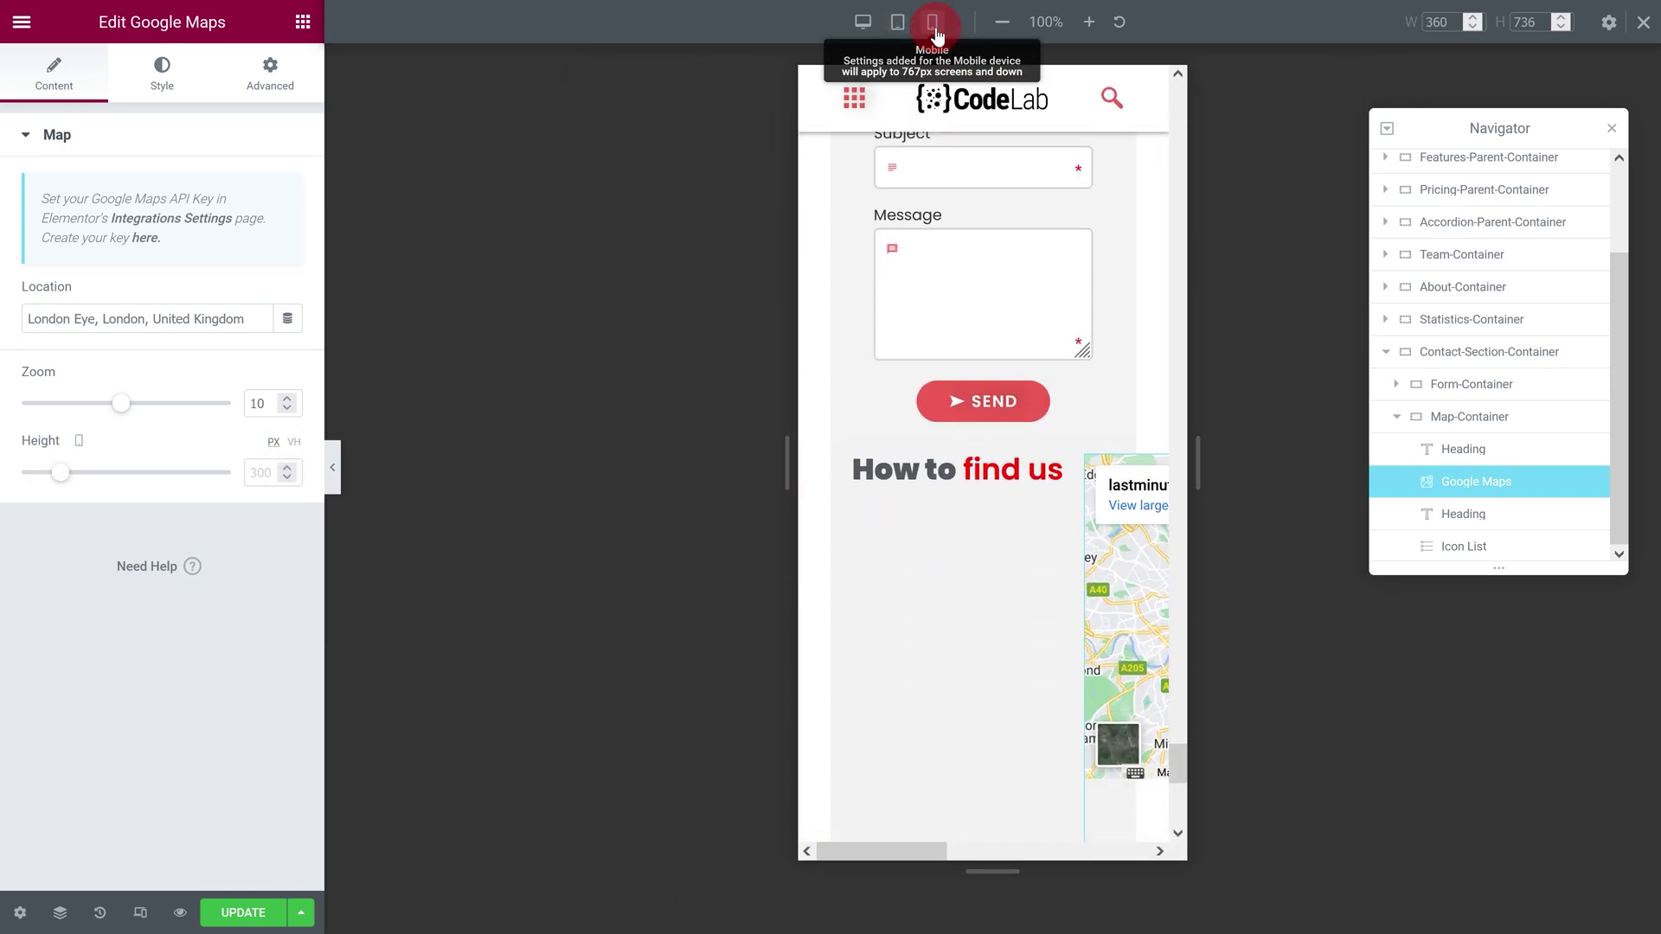
# Step: On mobile, set the Contact-Section-Container's linked padding to 0
pyautogui.click(1438, 353)
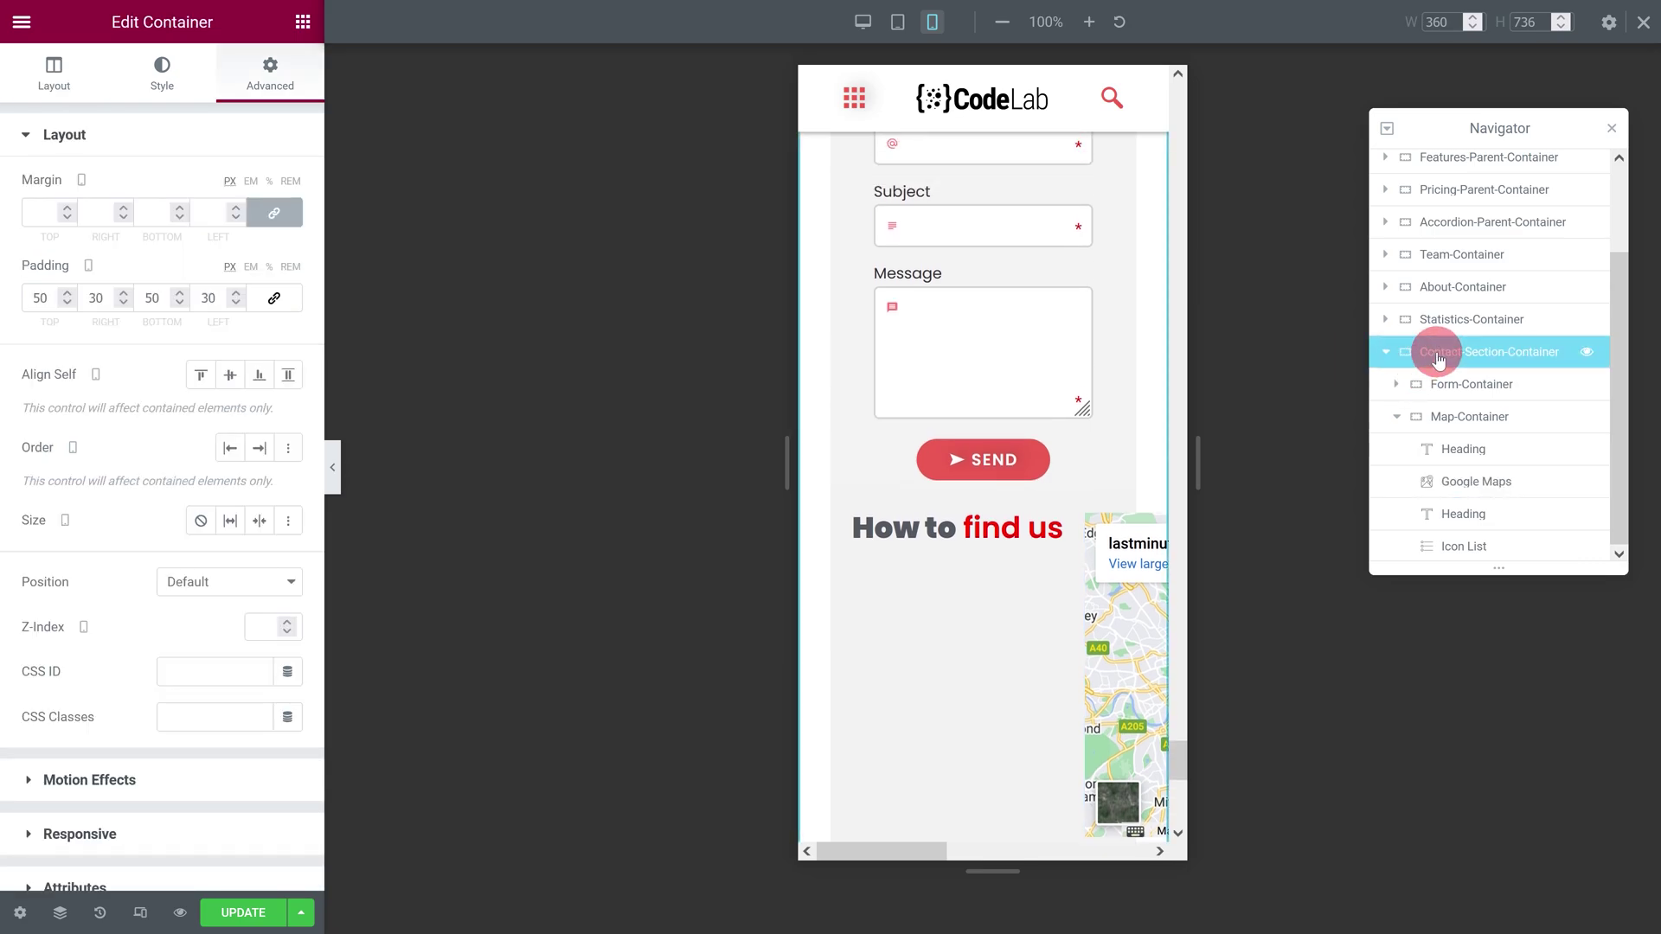
pyautogui.click(273, 298)
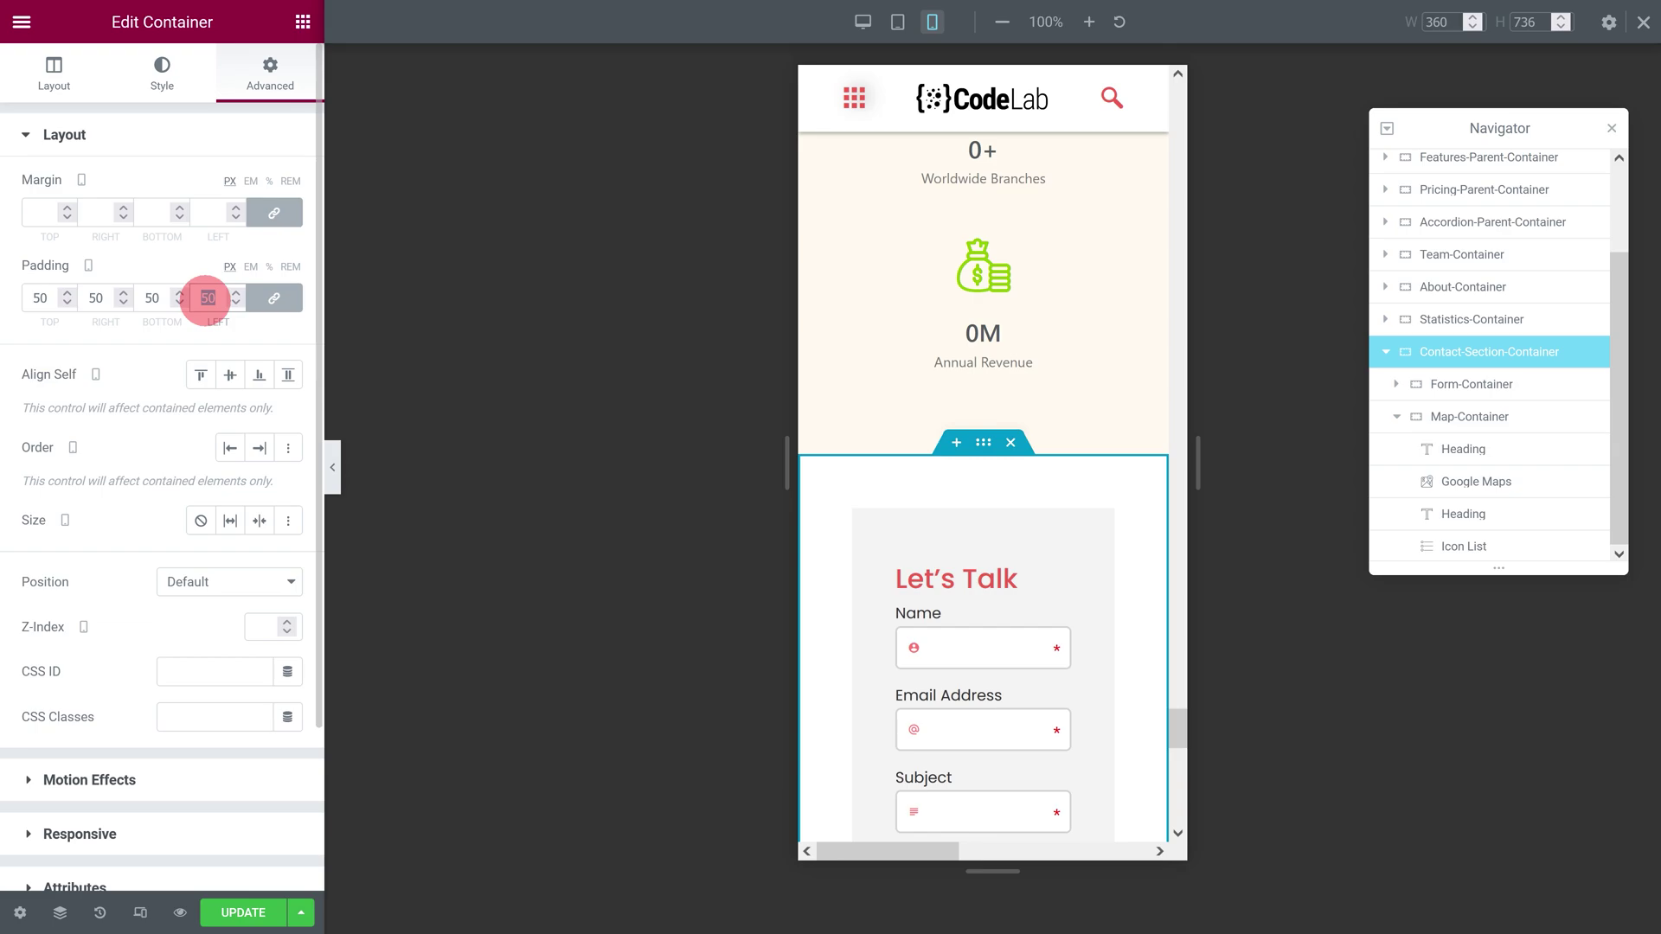
pyautogui.write('0')
# Step: Set Map-Container's direction to Column with no wrapping
pyautogui.scroll(-7, 897, 397)
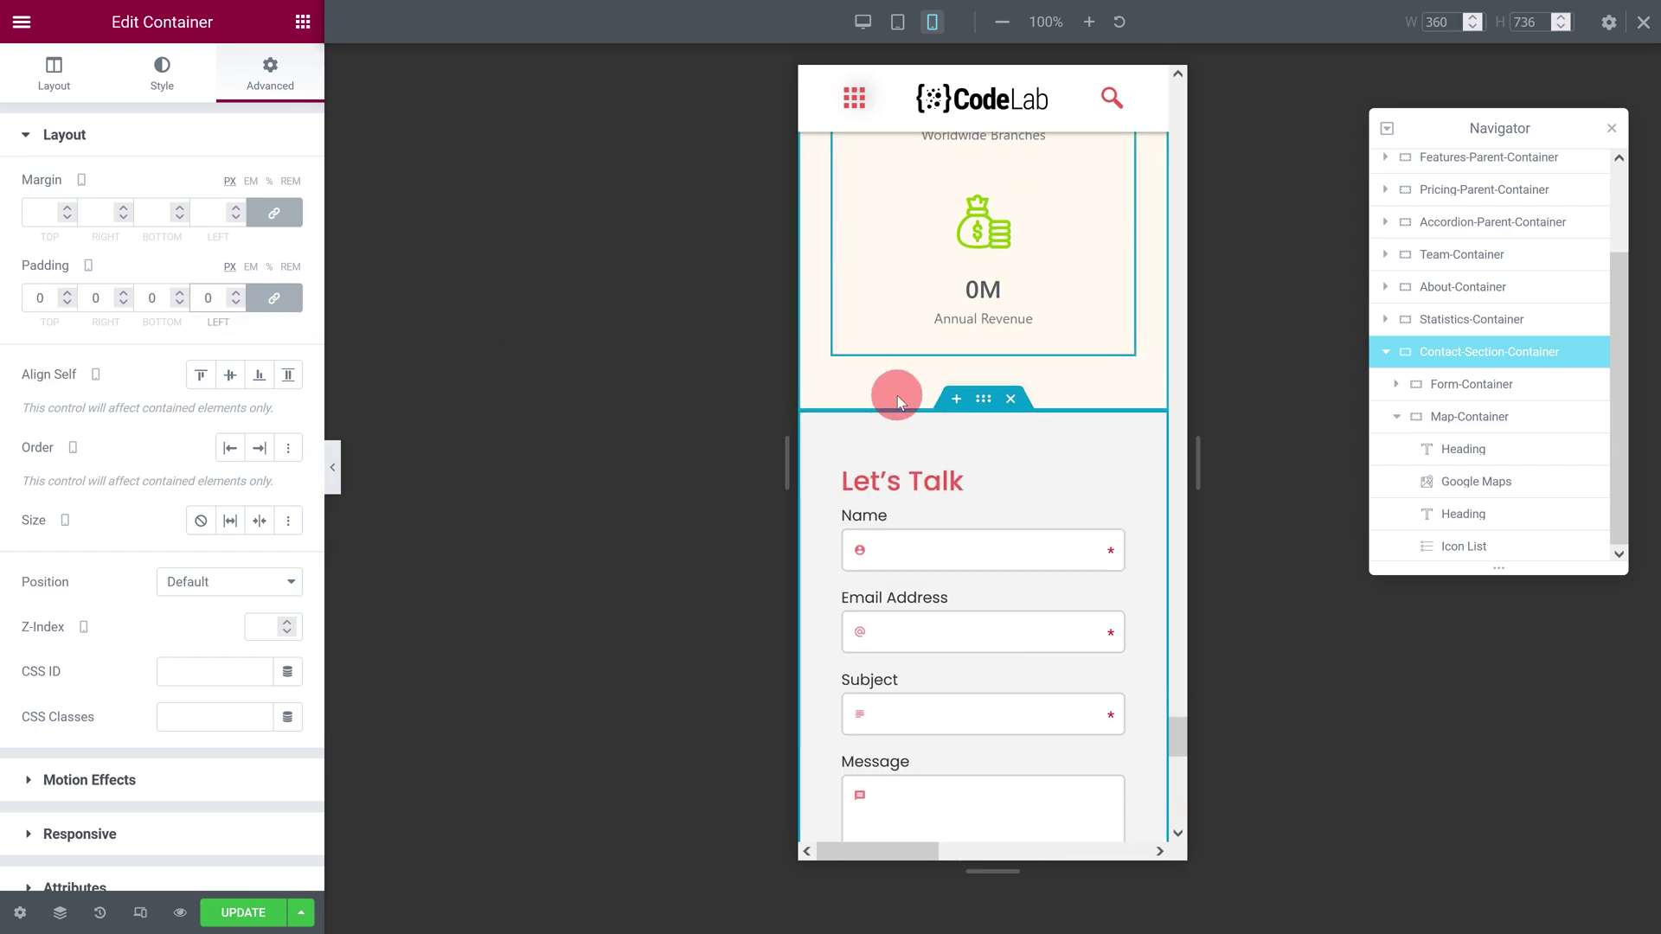
pyautogui.scroll(-1, 896, 404)
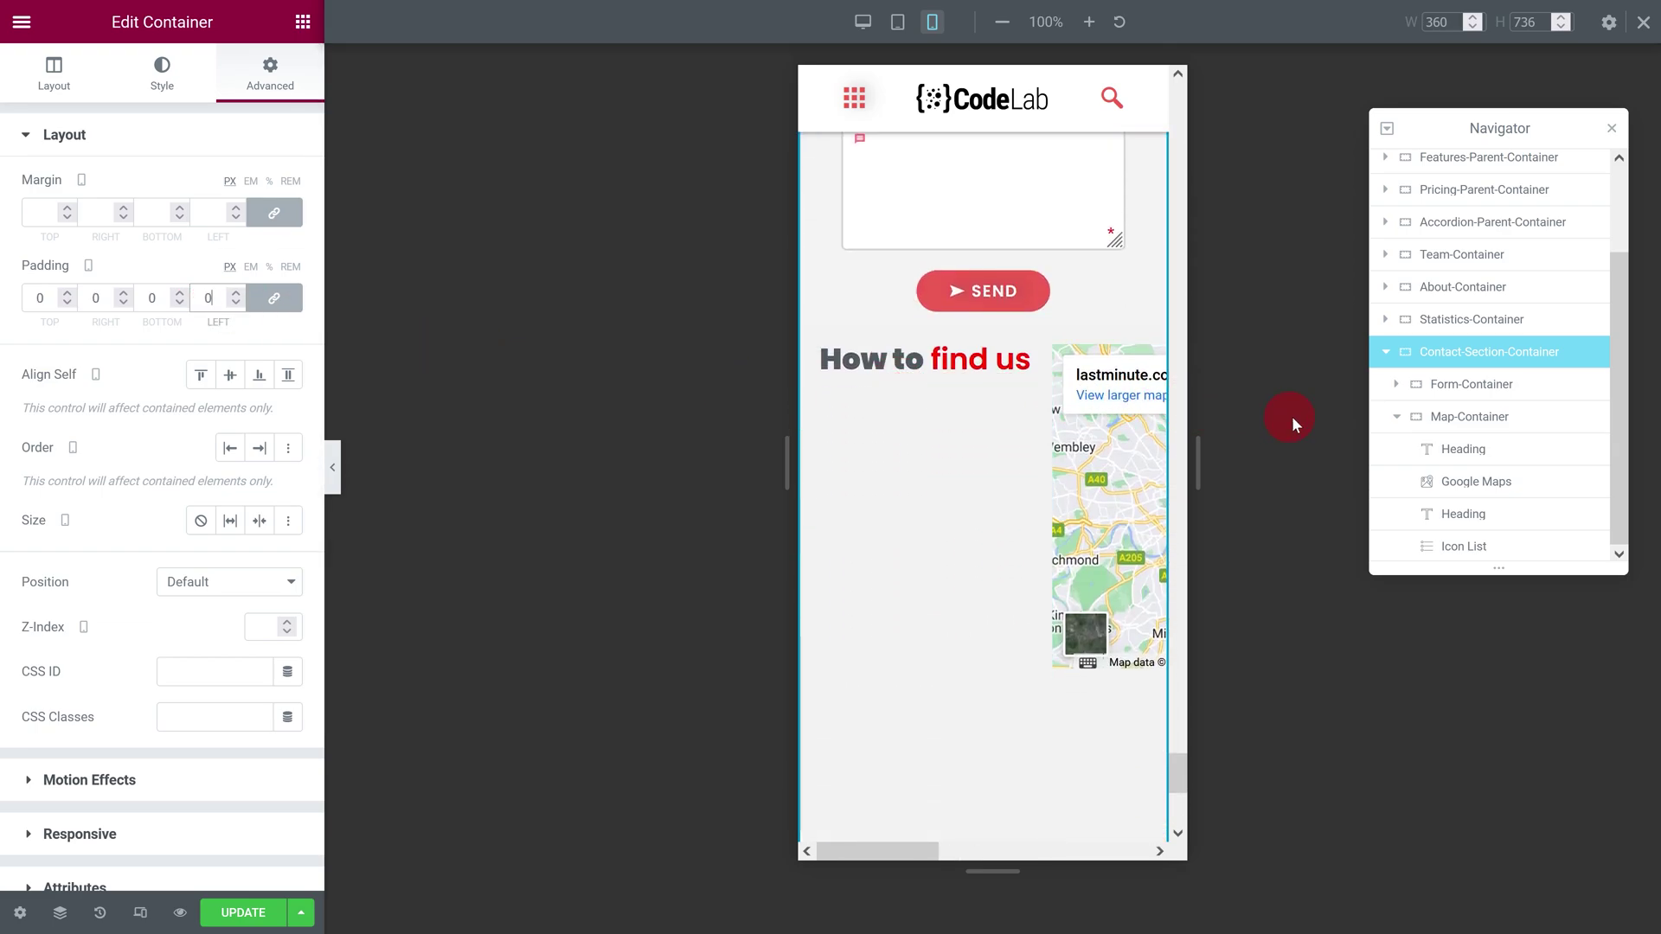
pyautogui.click(1461, 419)
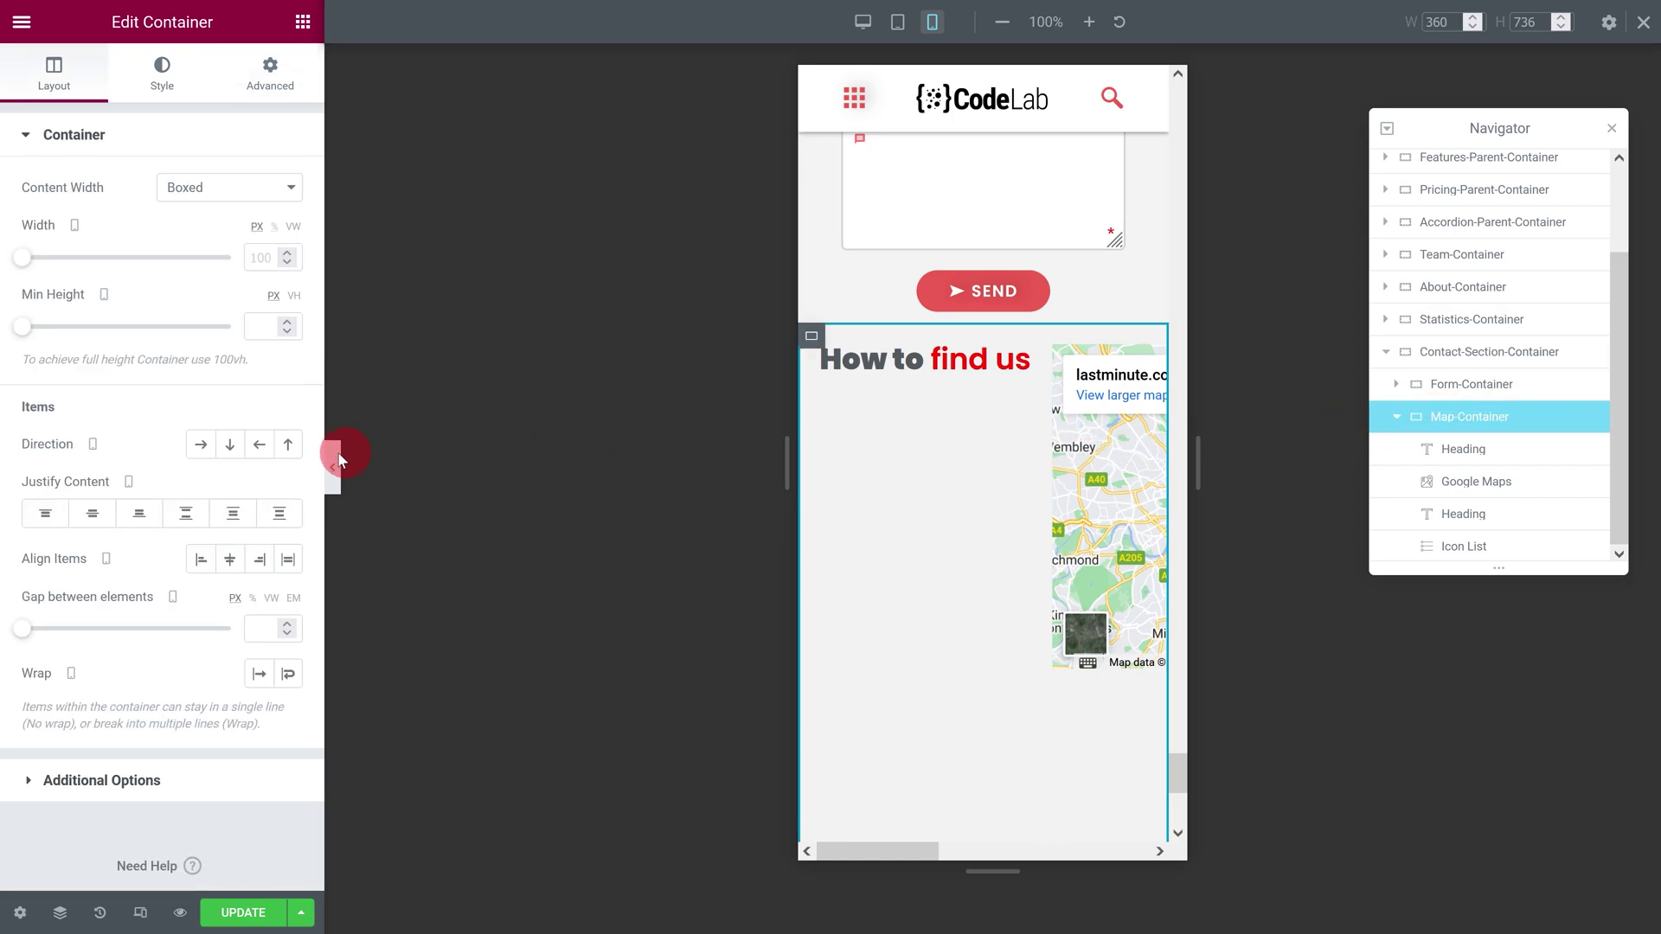
pyautogui.click(227, 451)
pyautogui.click(227, 450)
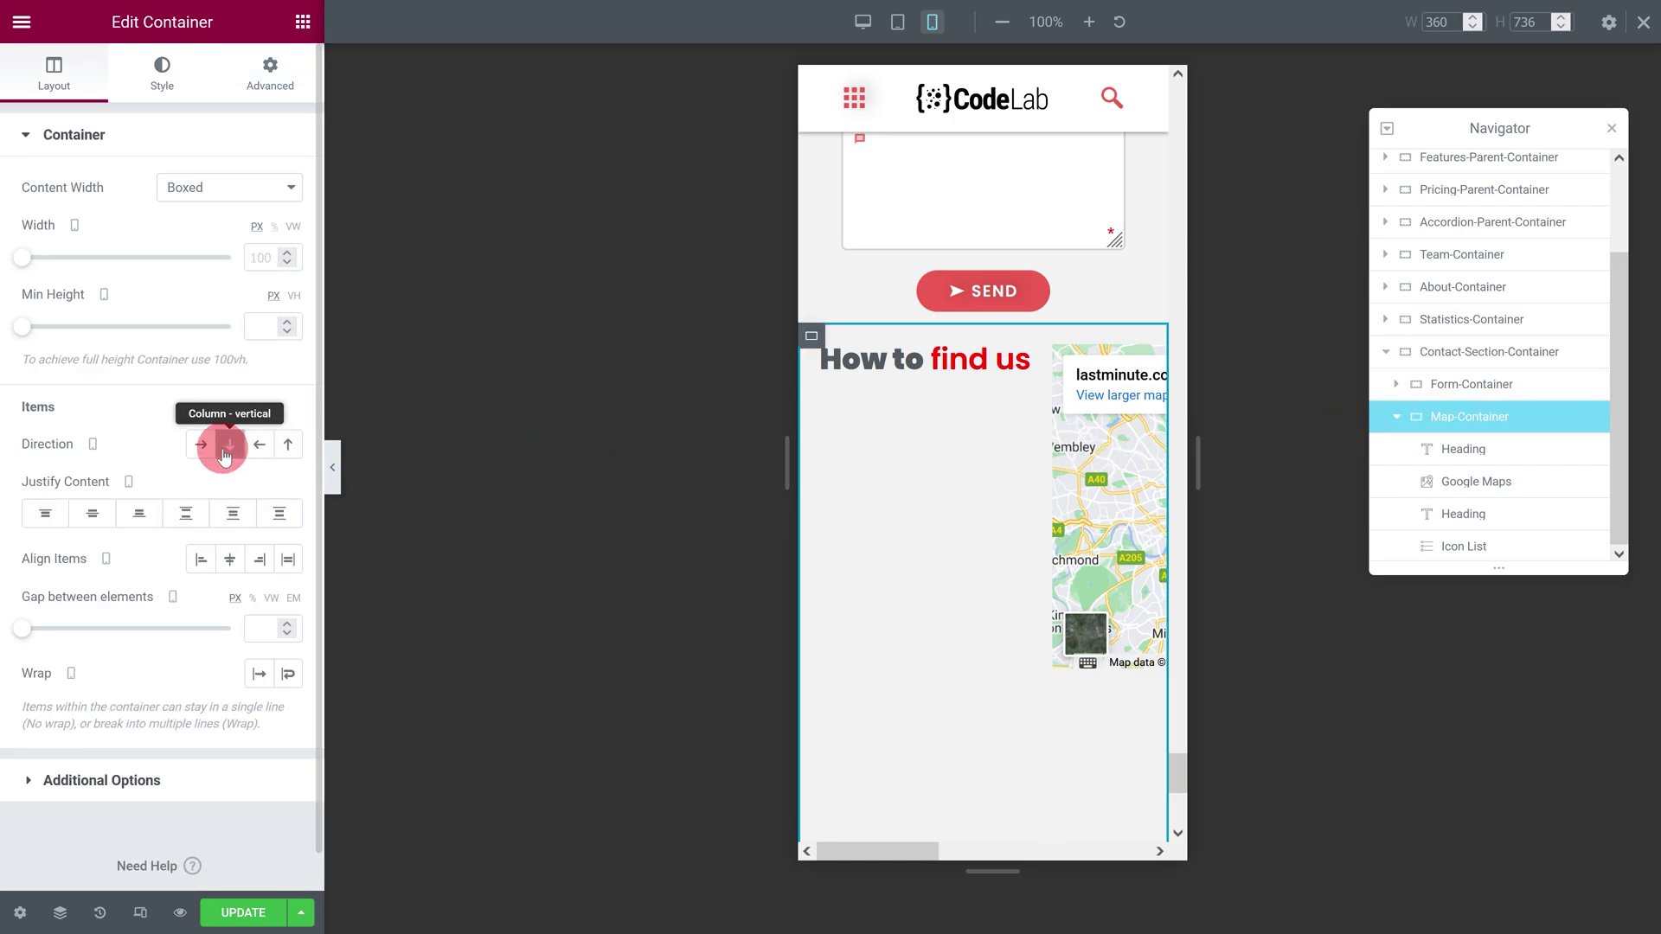
pyautogui.click(257, 675)
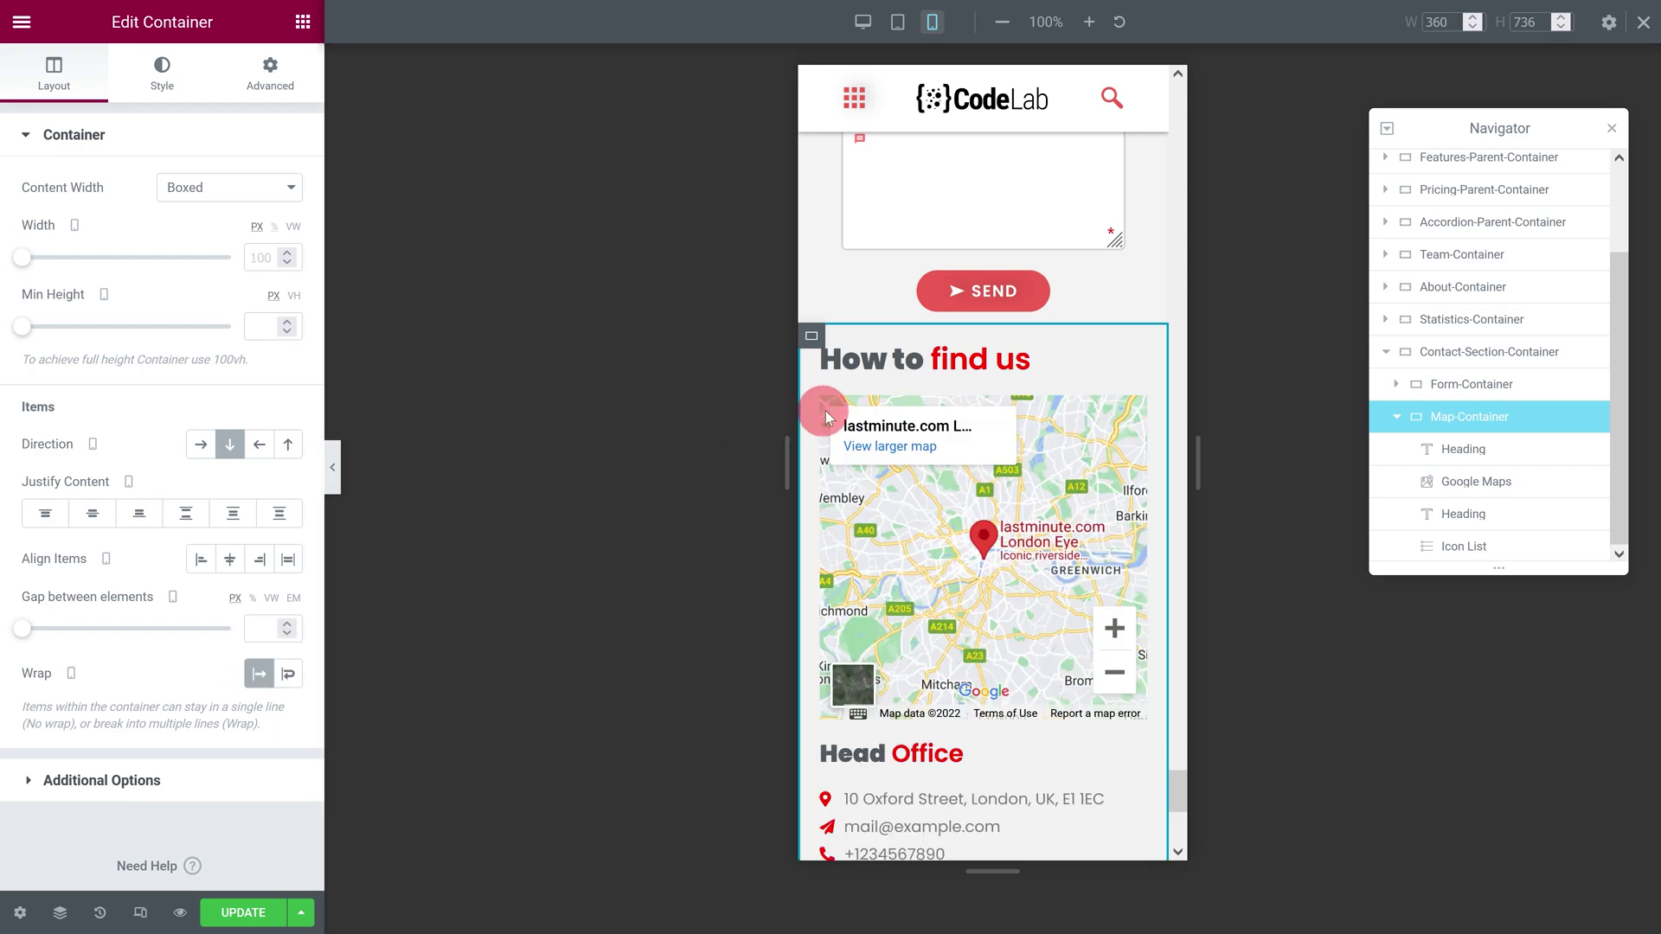
# Step: Centre-align the How to find us and Head Office headings
pyautogui.click(1135, 359)
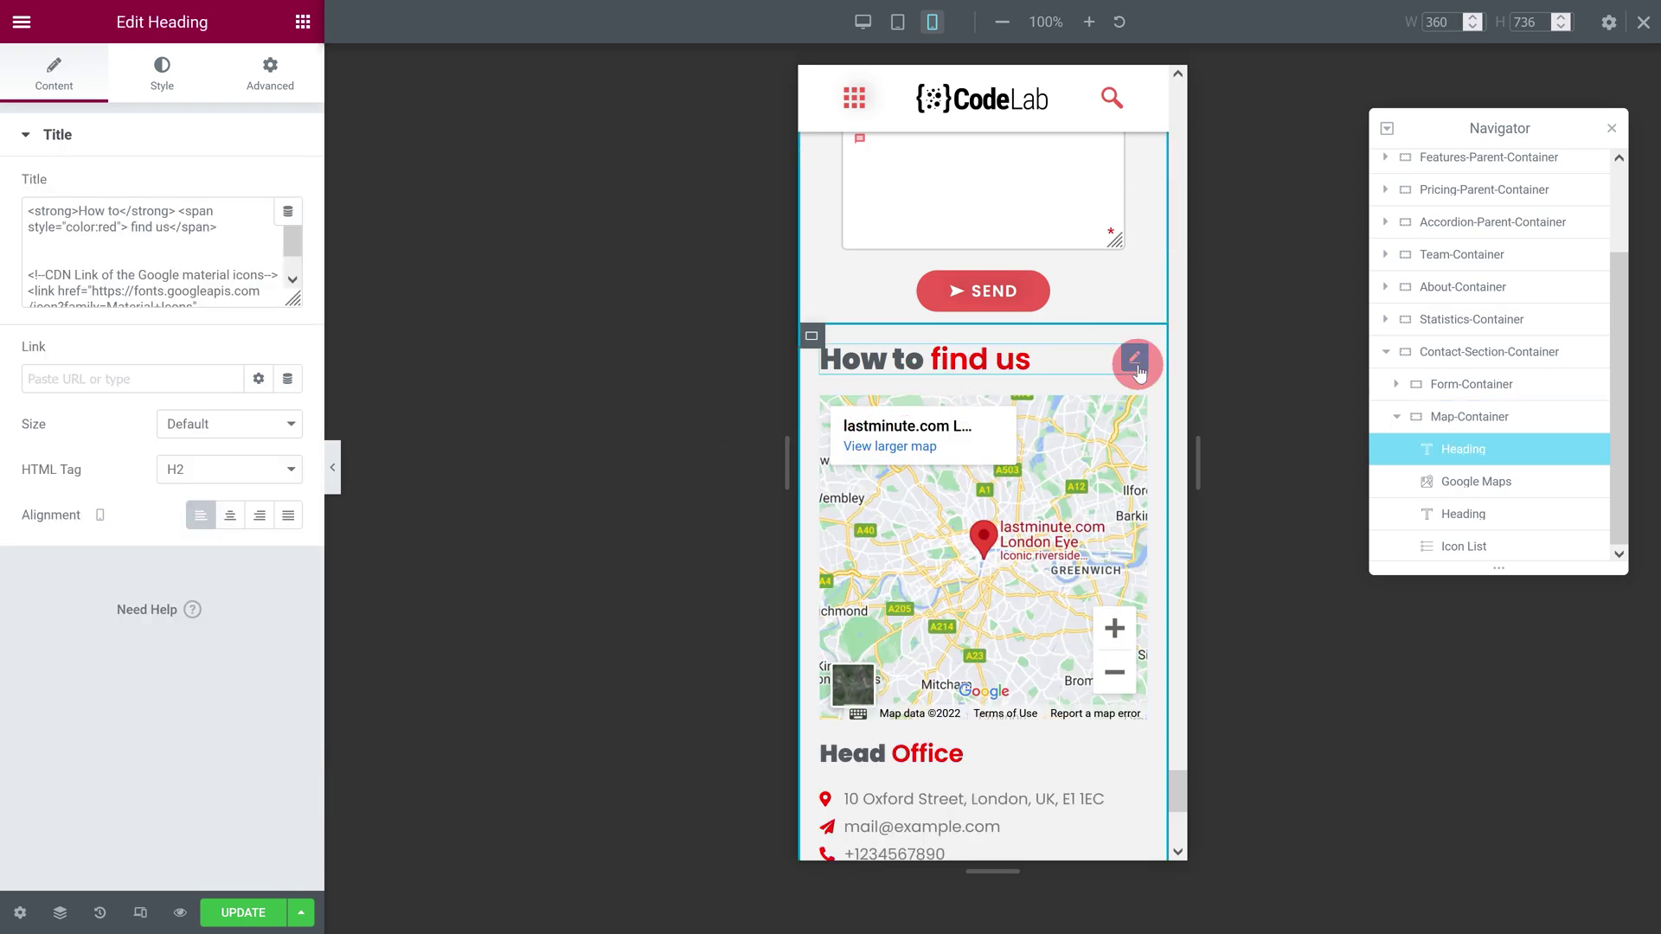
pyautogui.click(230, 515)
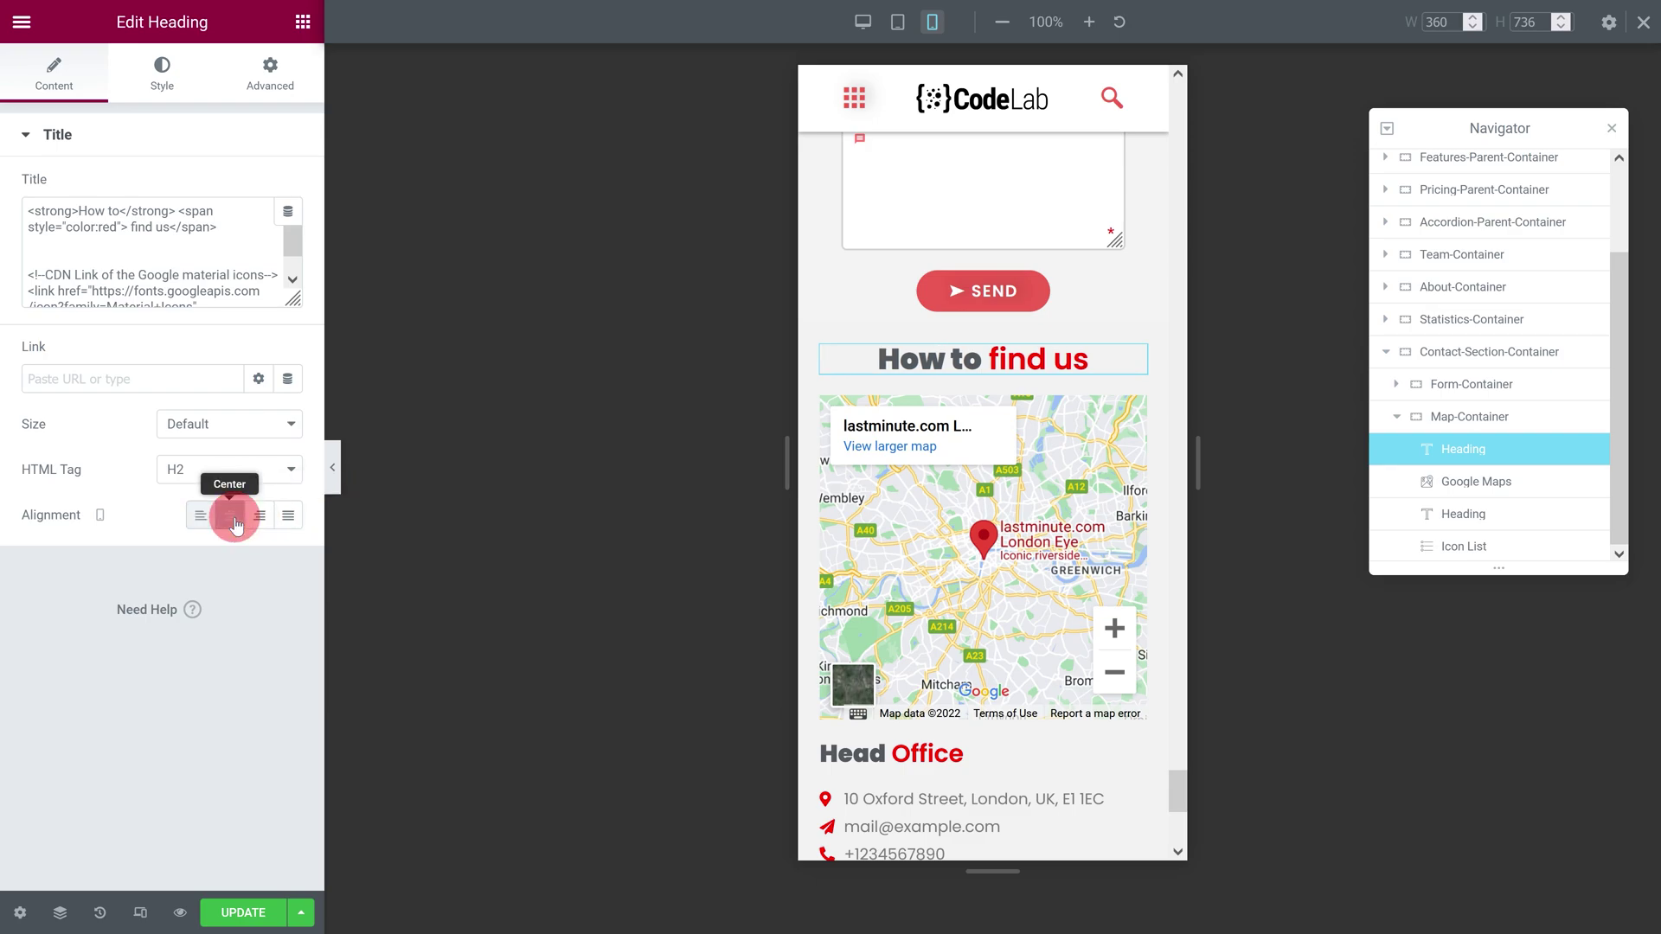
pyautogui.scroll(-3, 888, 535)
pyautogui.click(1134, 521)
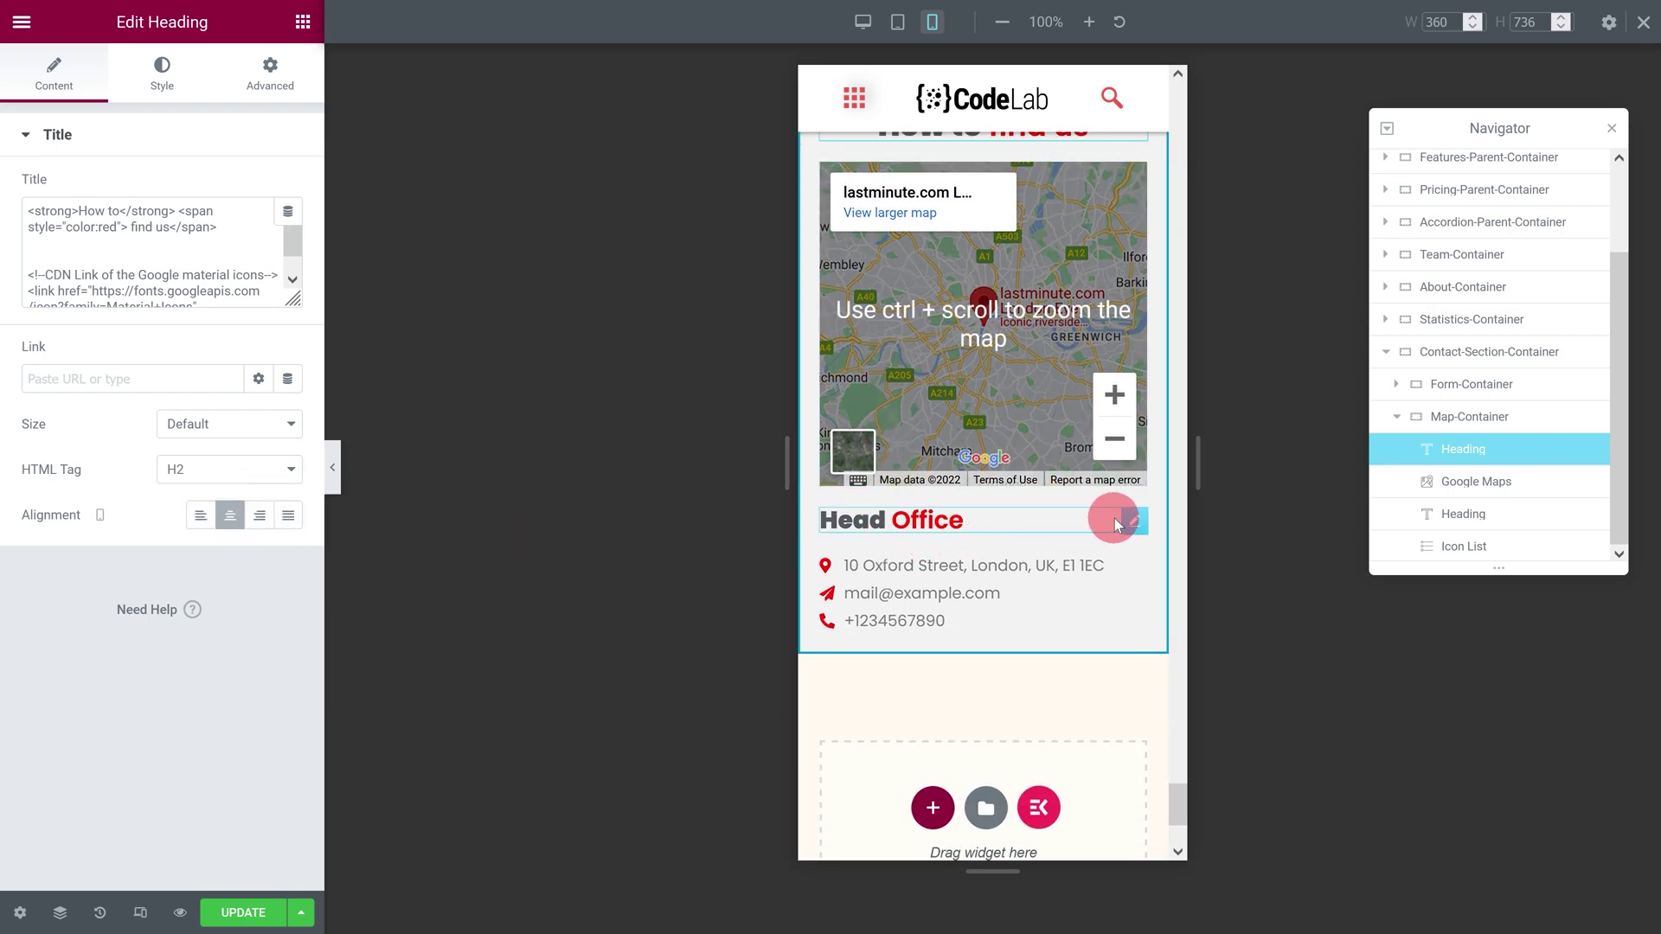
pyautogui.click(230, 517)
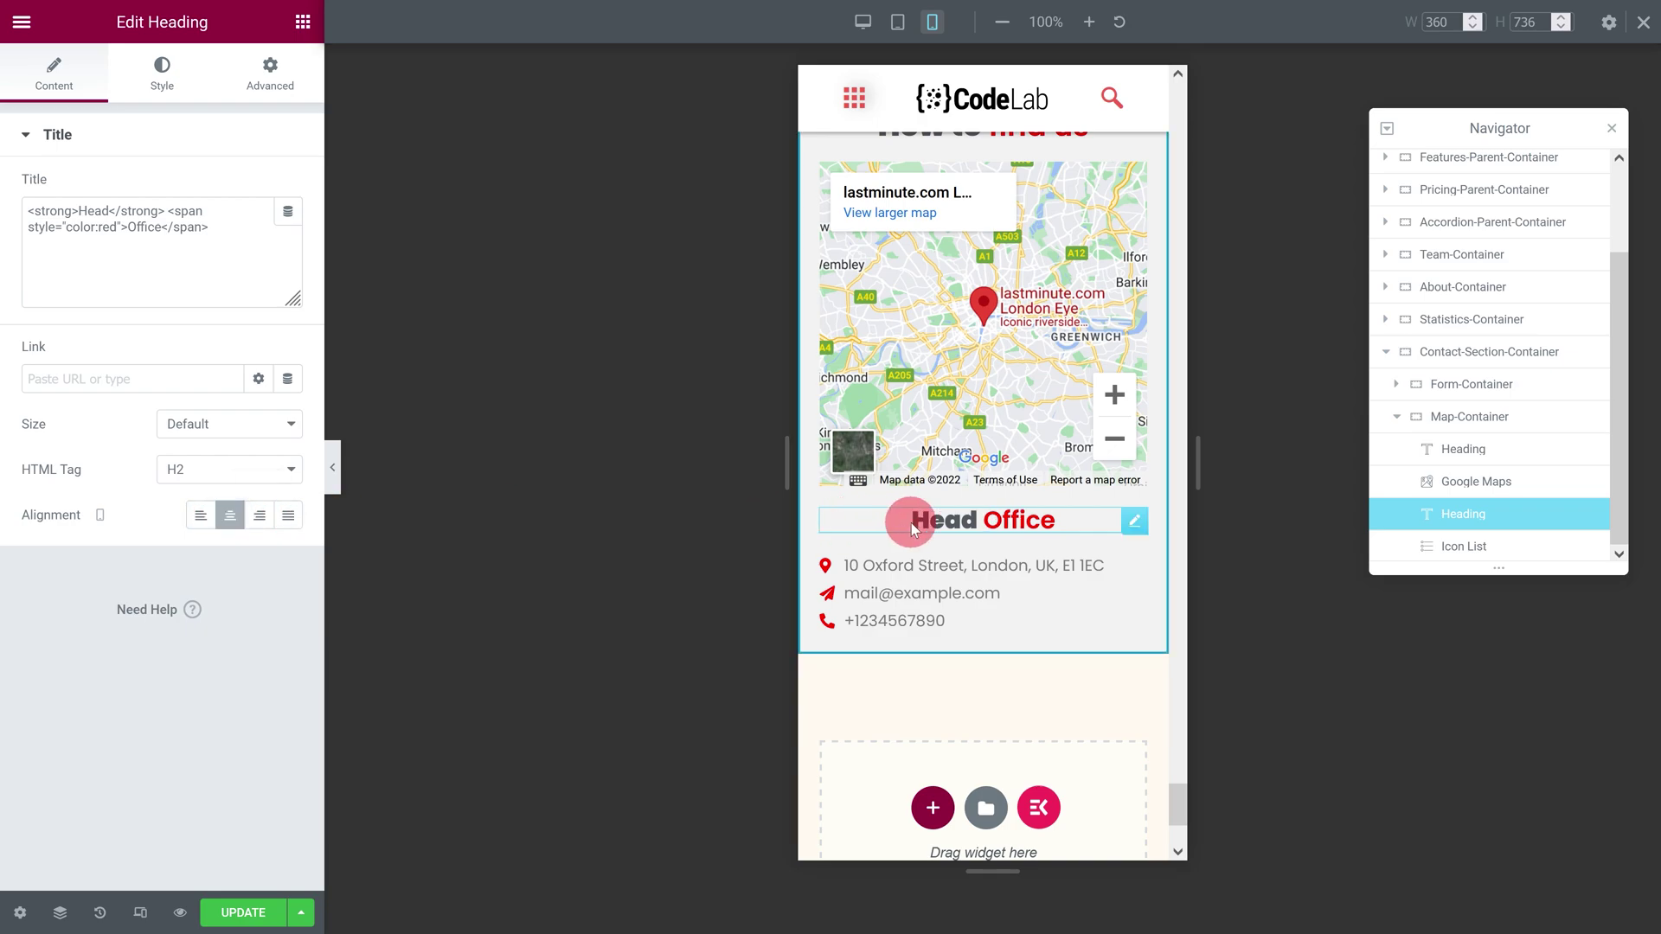
pyautogui.scroll(6, 922, 526)
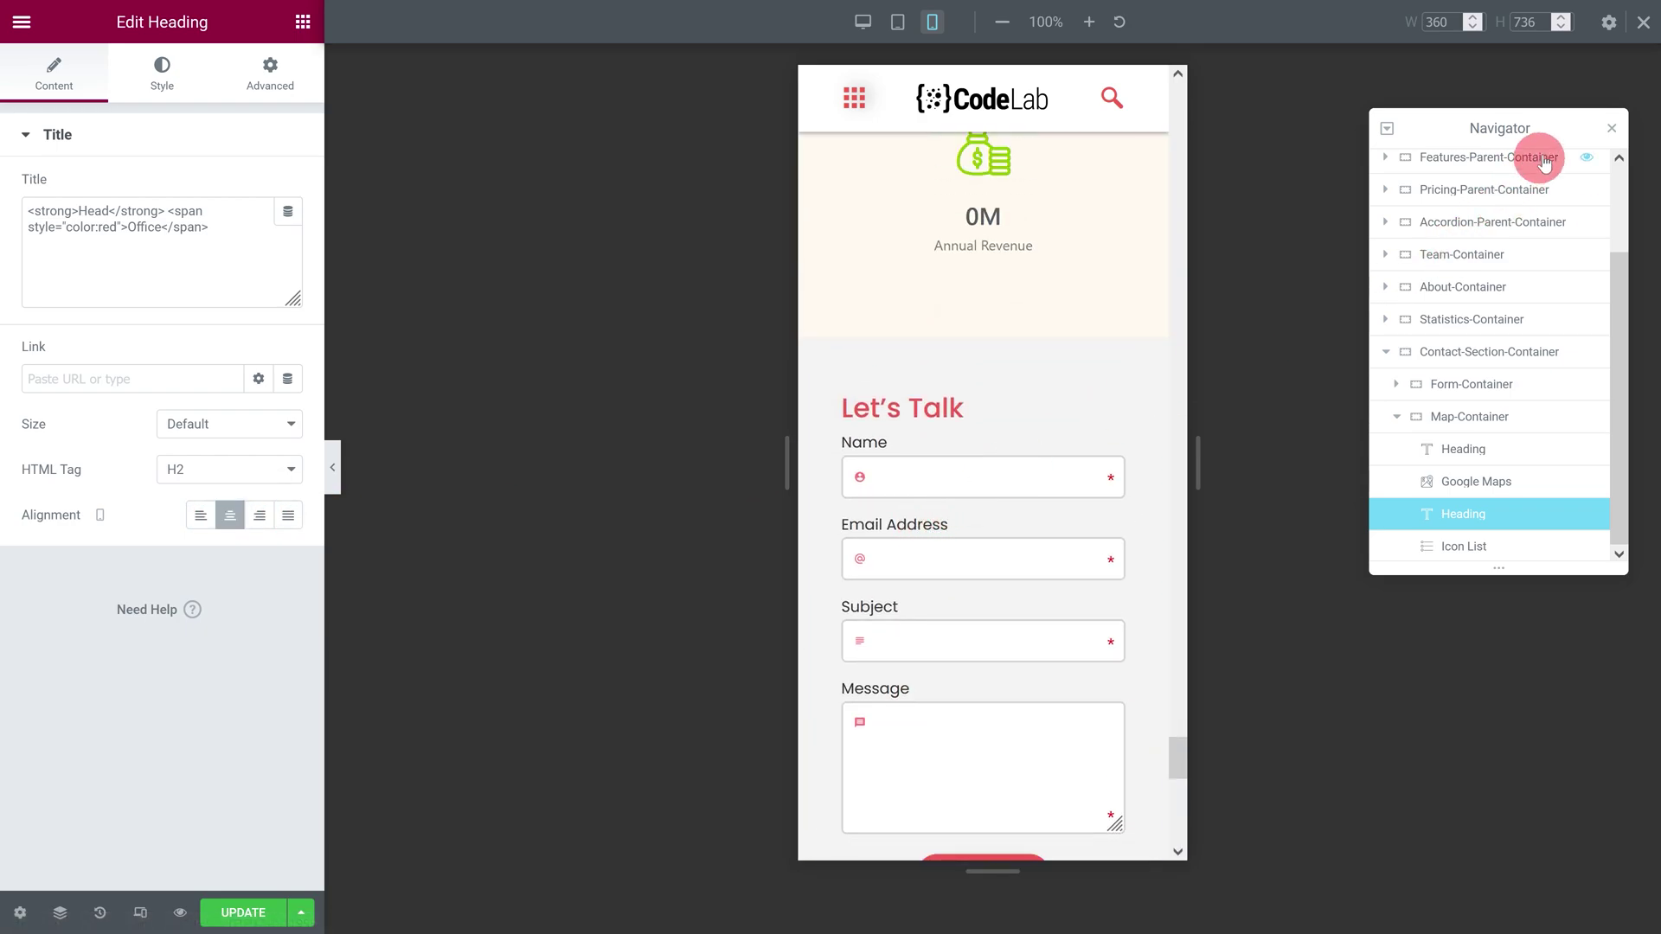
# Step: Return to desktop view, update the page, and select the live form's Name field
pyautogui.click(1643, 23)
pyautogui.scroll(3, 1062, 360)
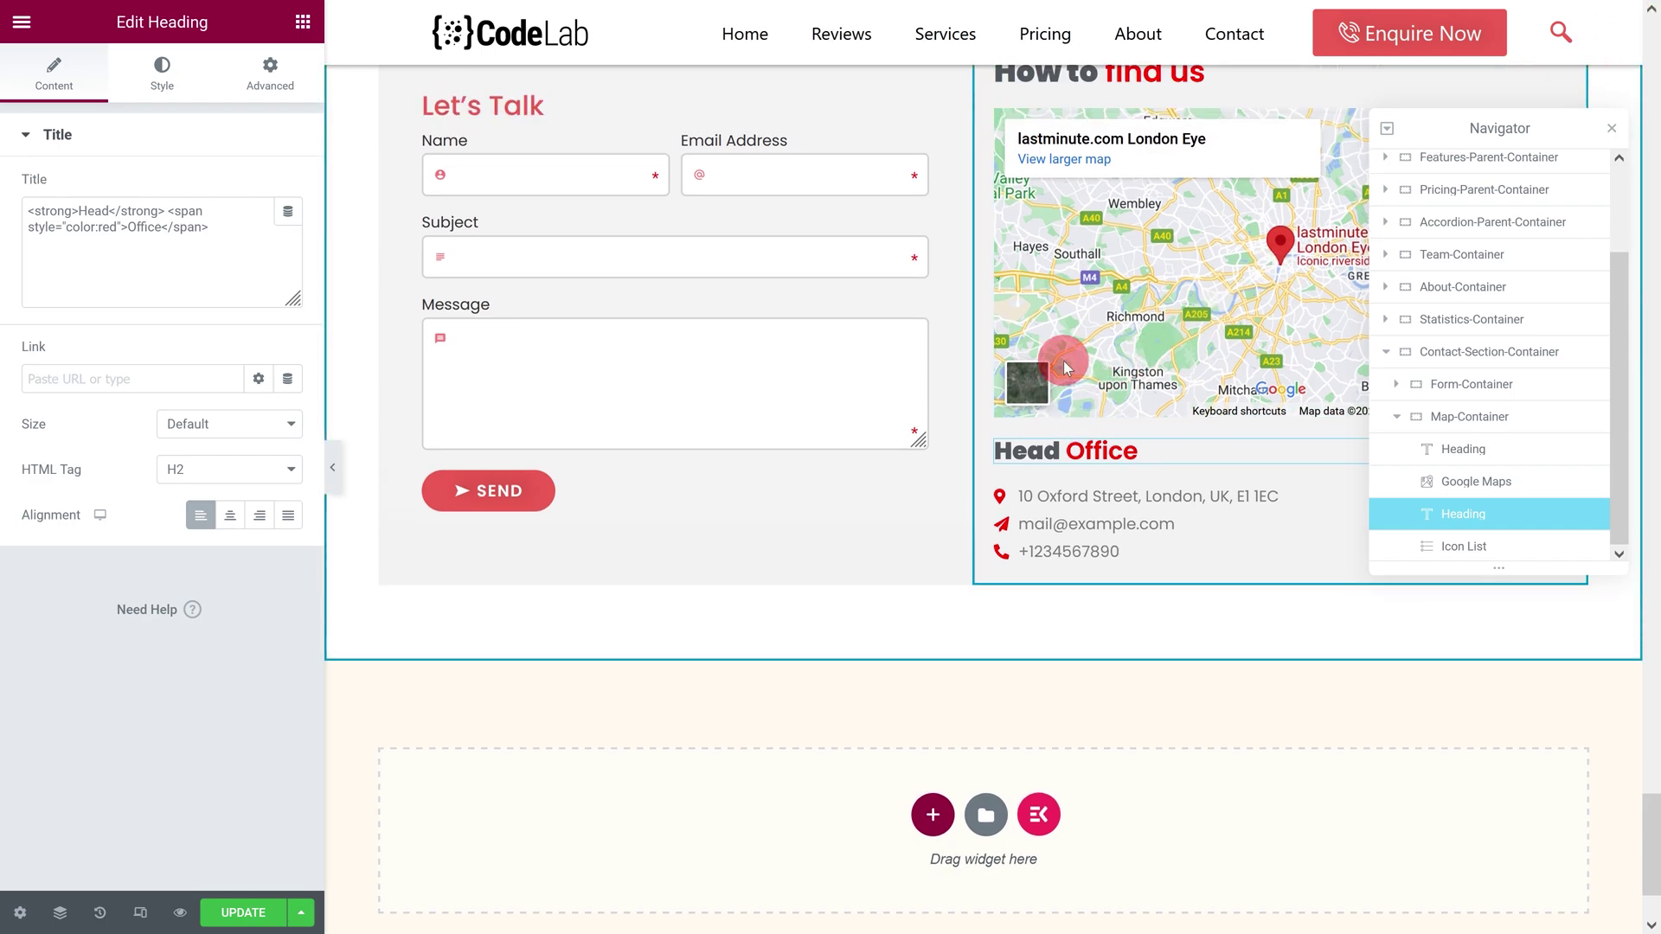
pyautogui.click(255, 919)
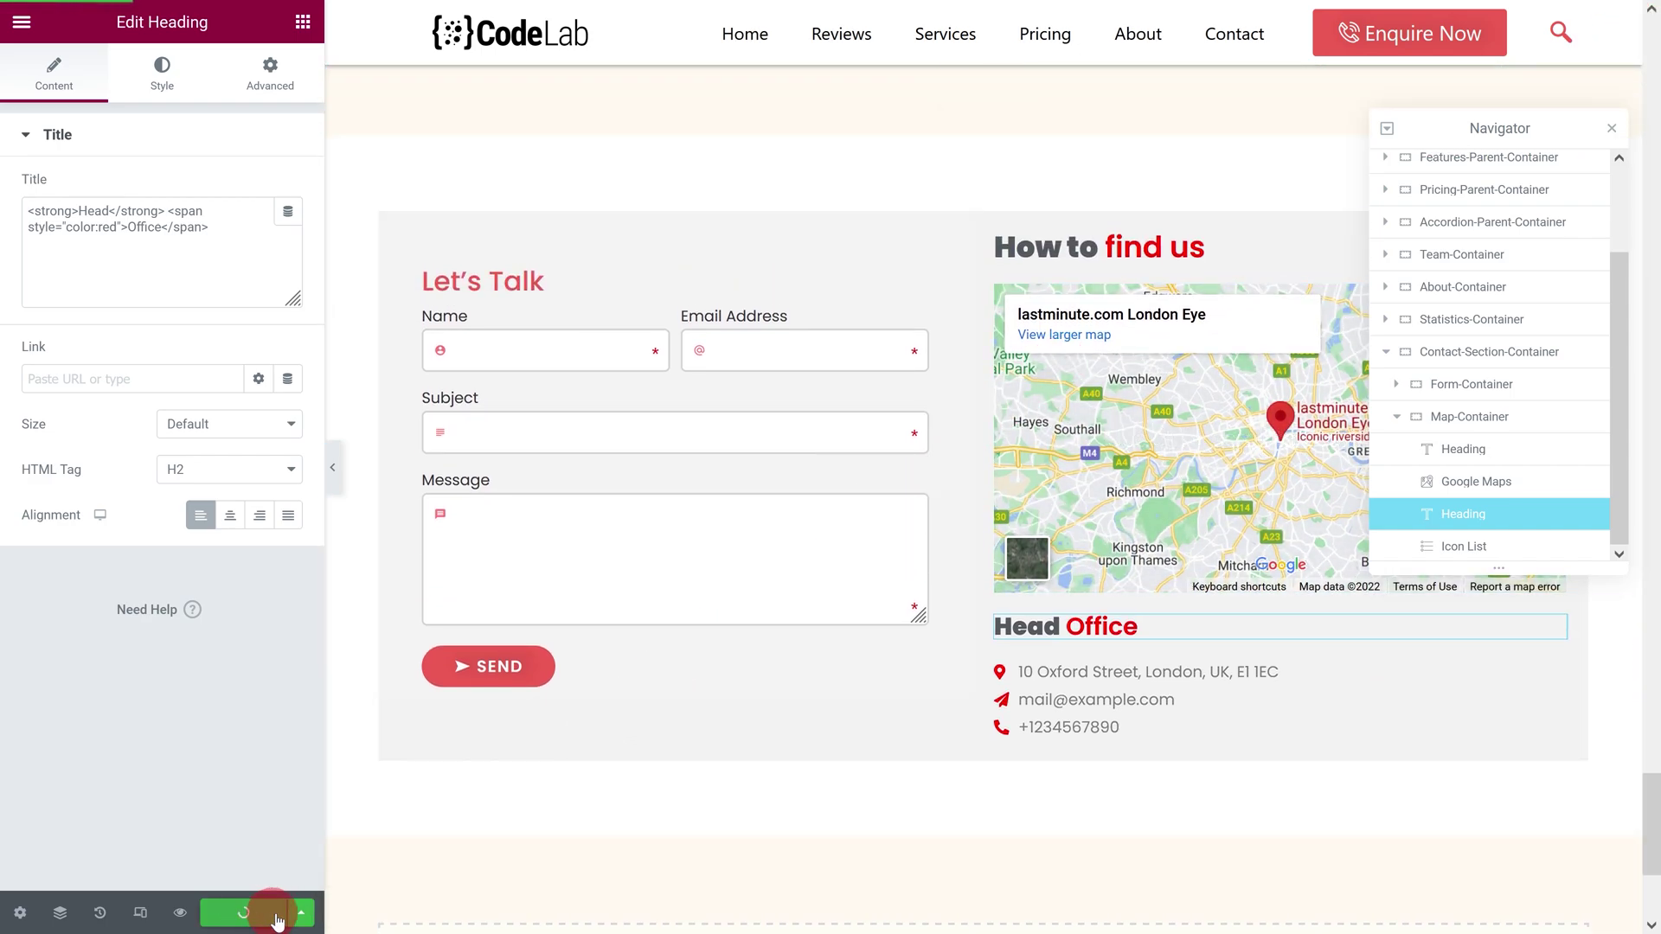
pyautogui.scroll(-2, 588, 841)
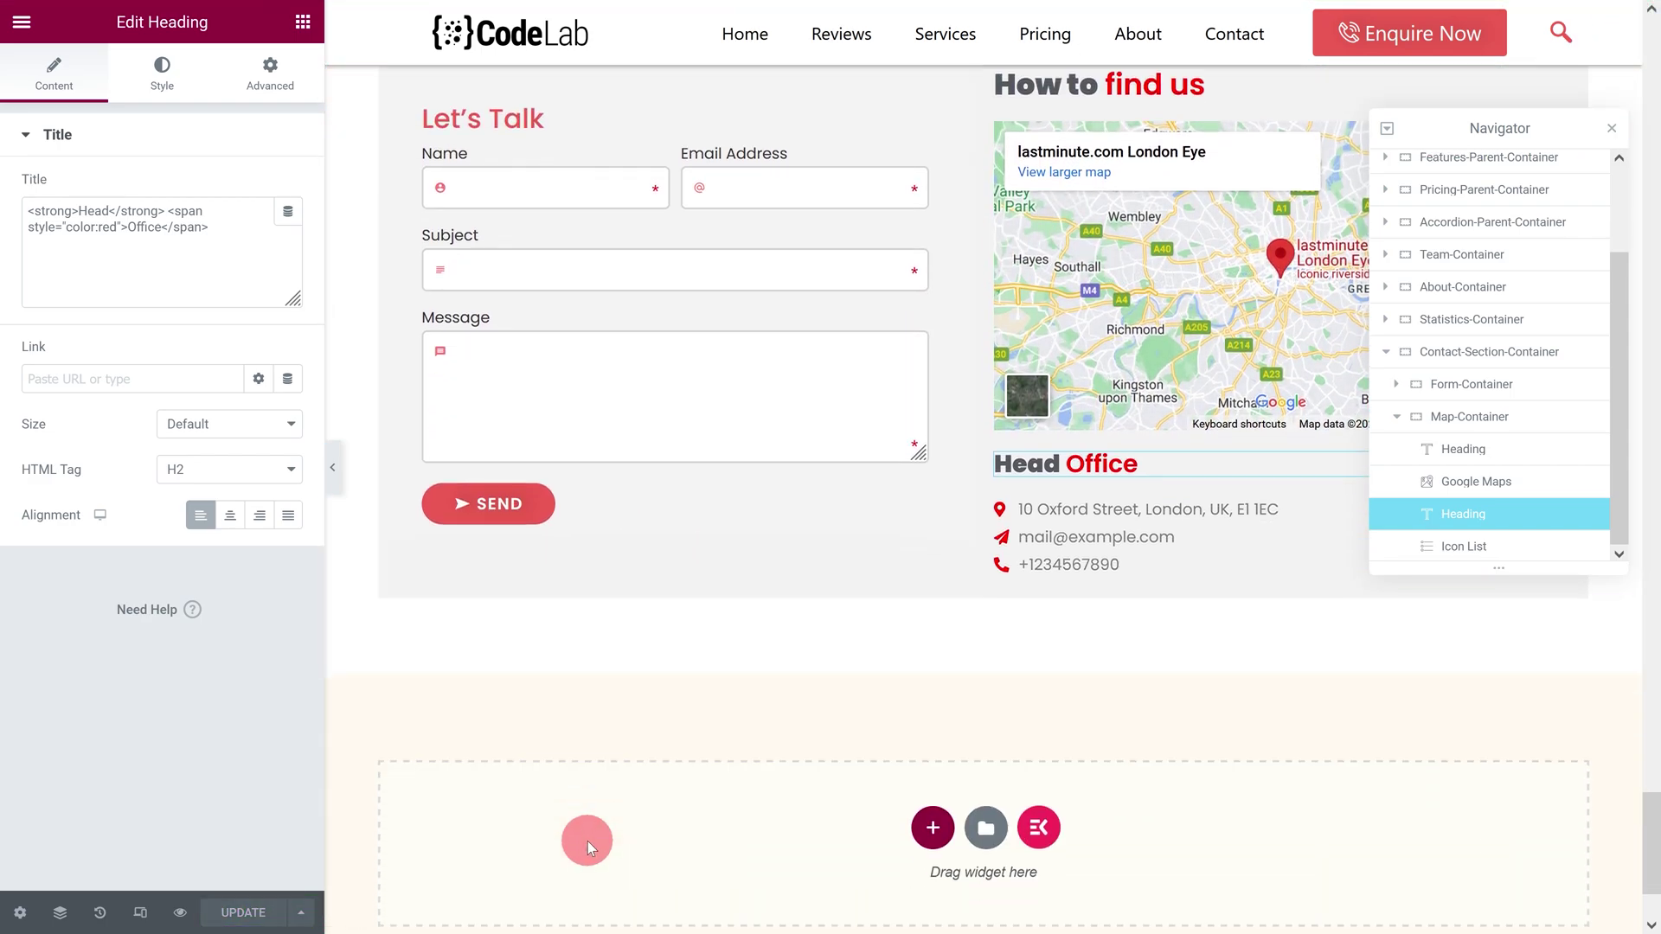
pyautogui.scroll(-2, 589, 841)
pyautogui.click(252, 342)
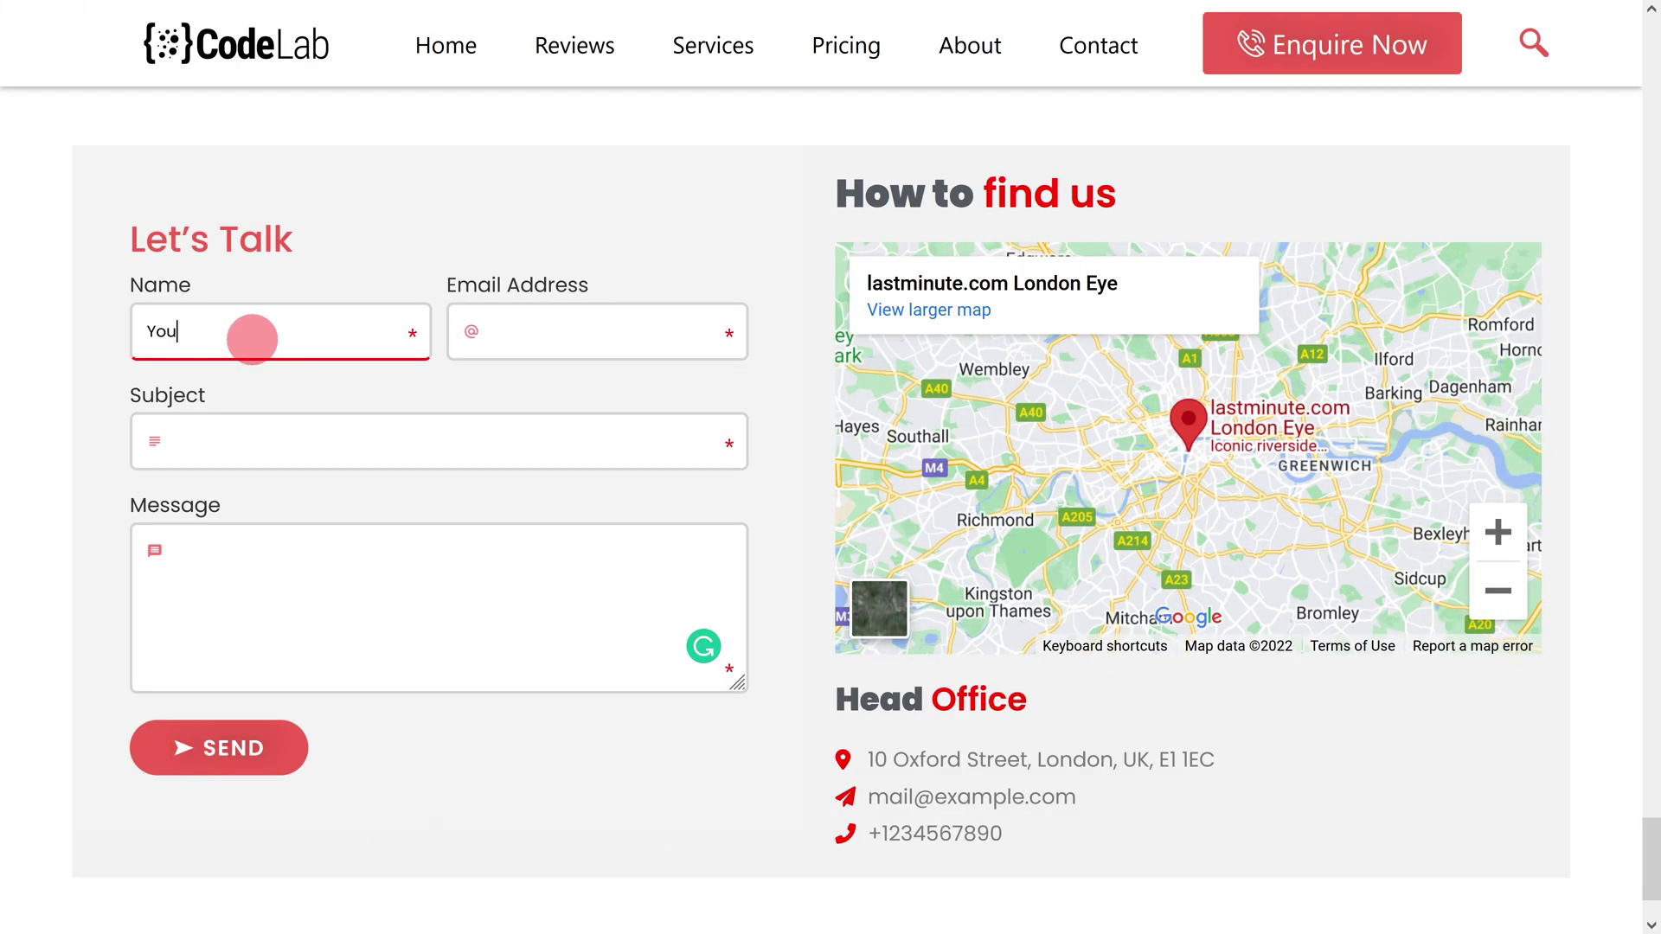
# Step: Enter a sample email, 'Your Subject' and 'Your Message!' in the live form and send it
pyautogui.click(495, 322)
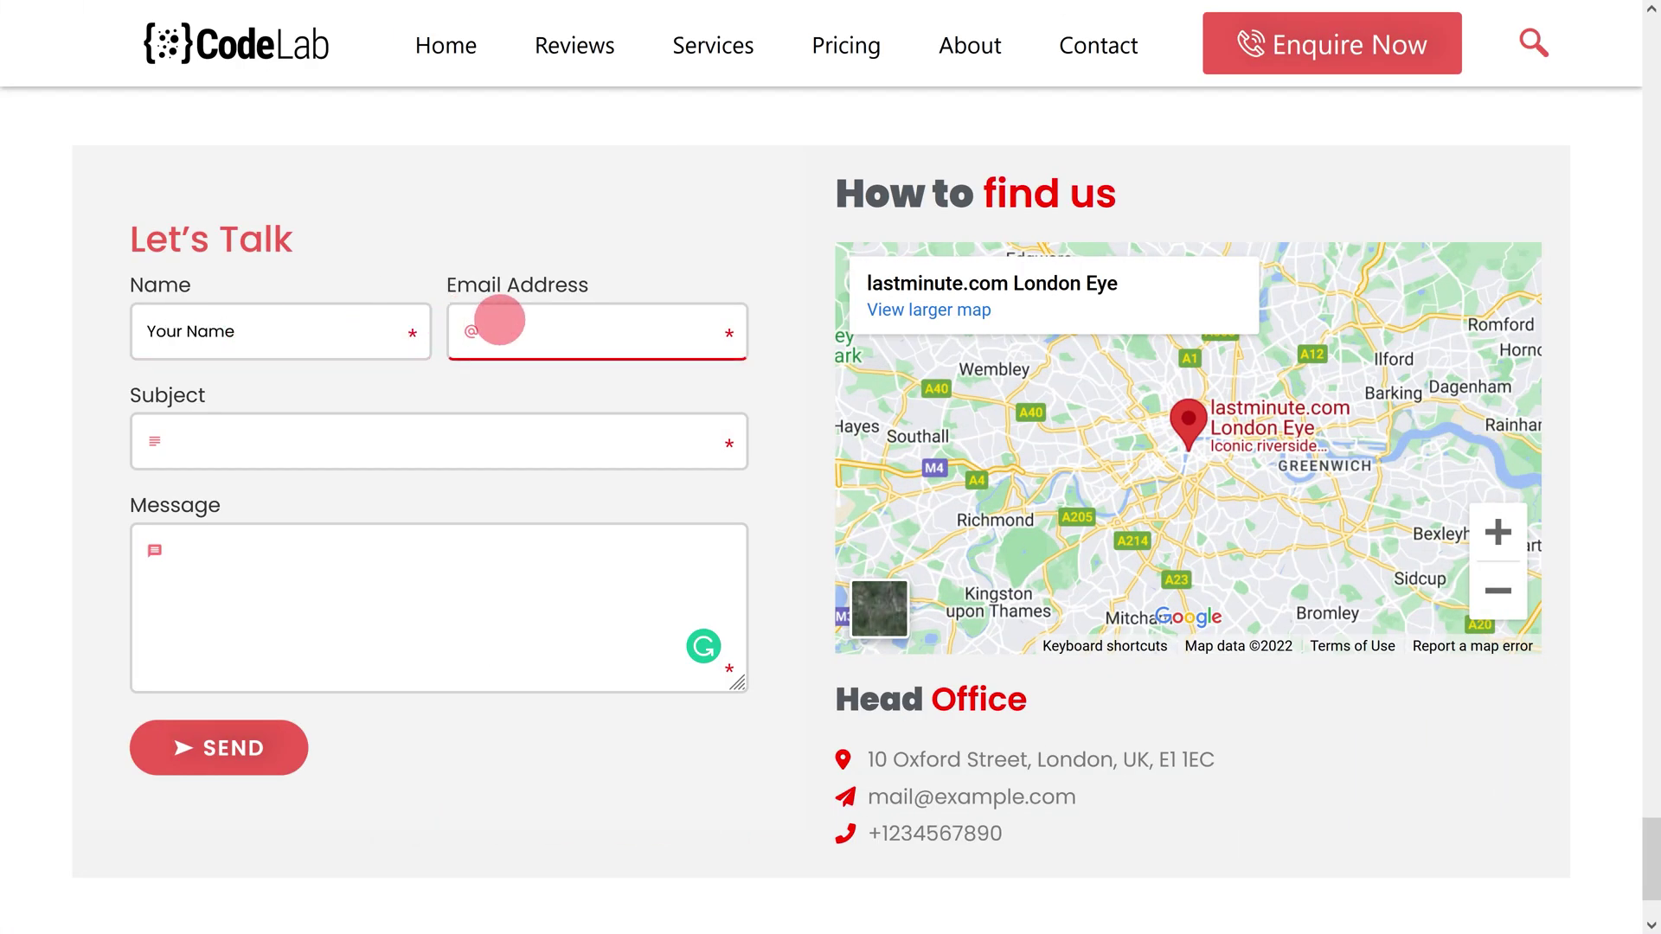
pyautogui.write('mail@example.com')
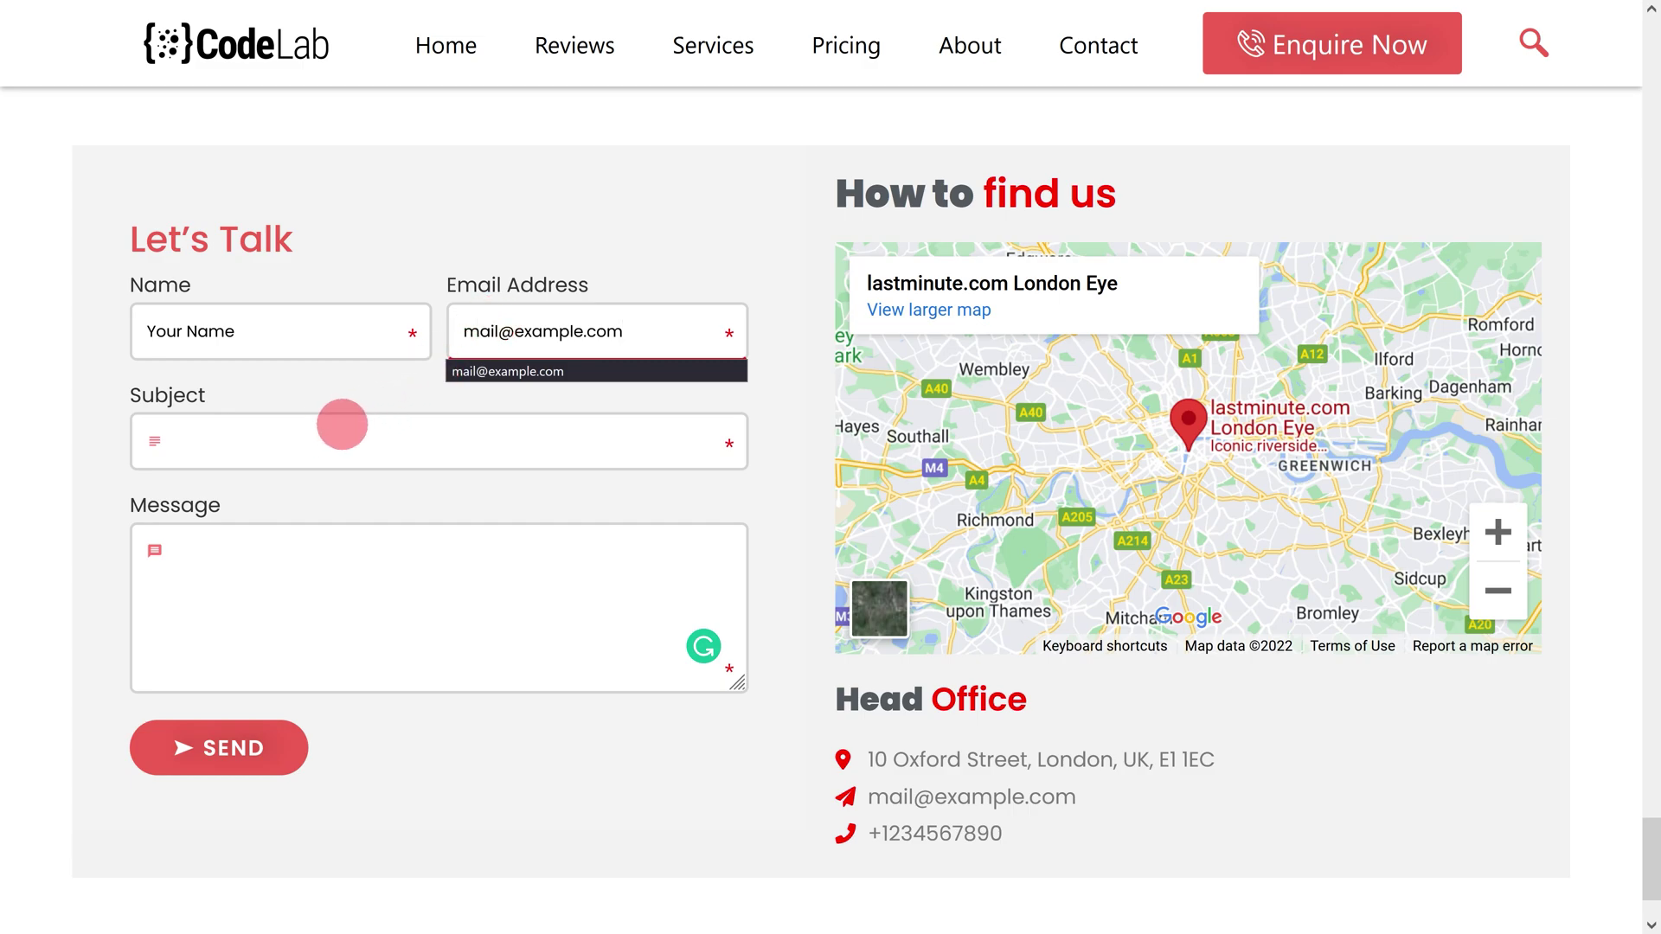
pyautogui.click(310, 442)
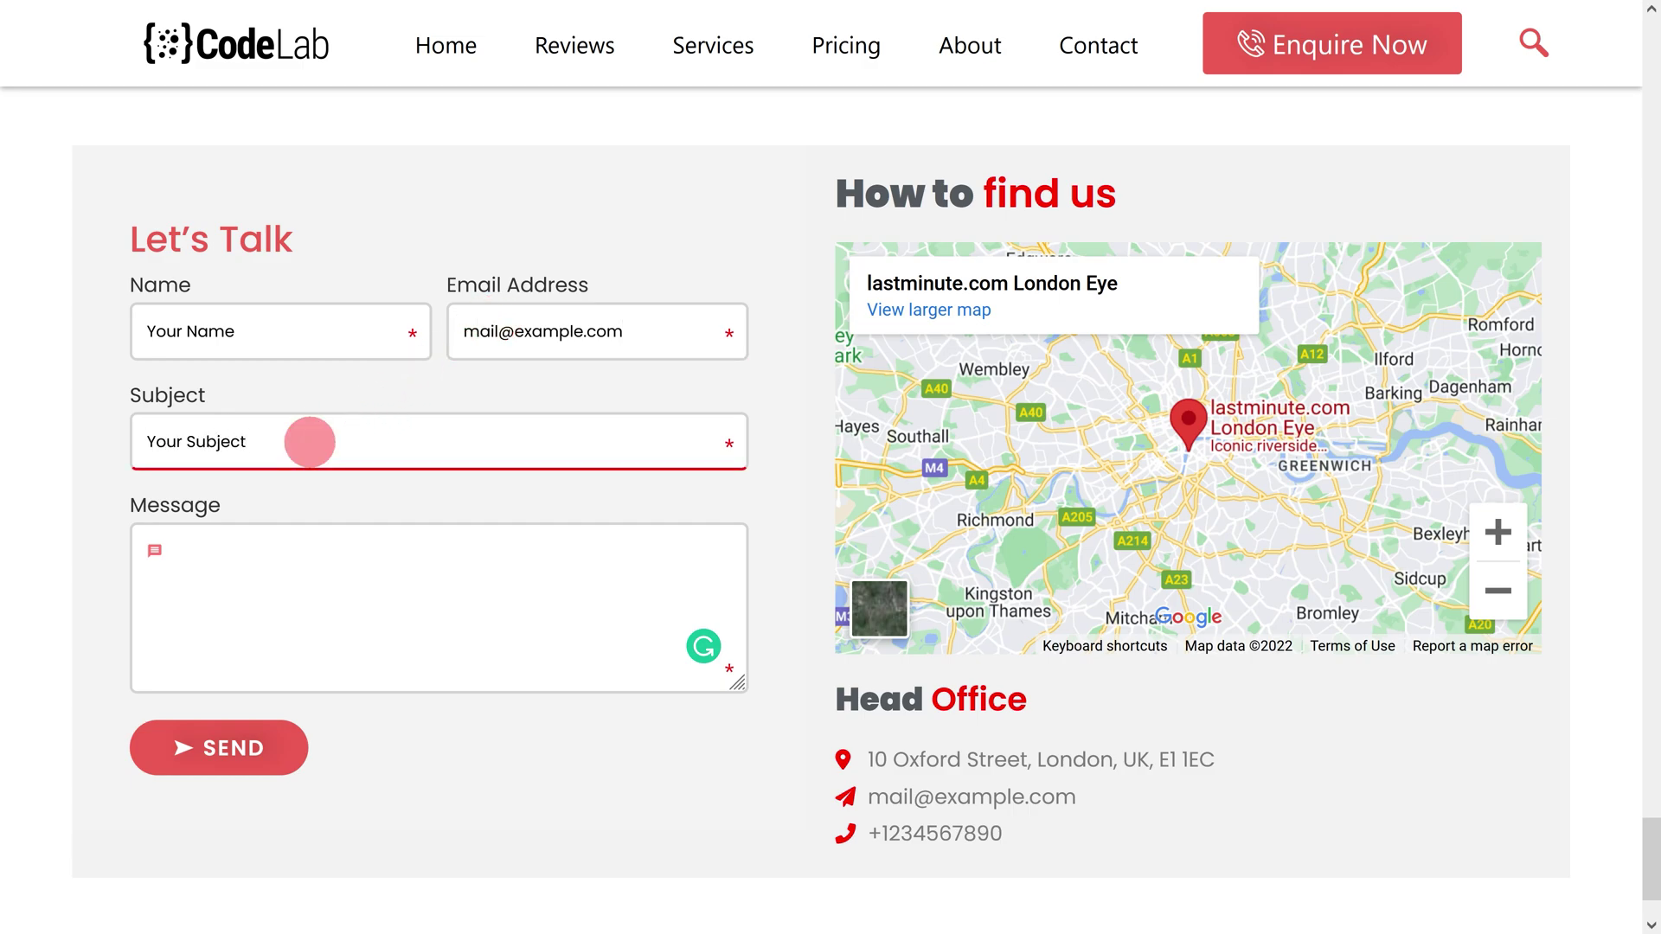
pyautogui.click(292, 550)
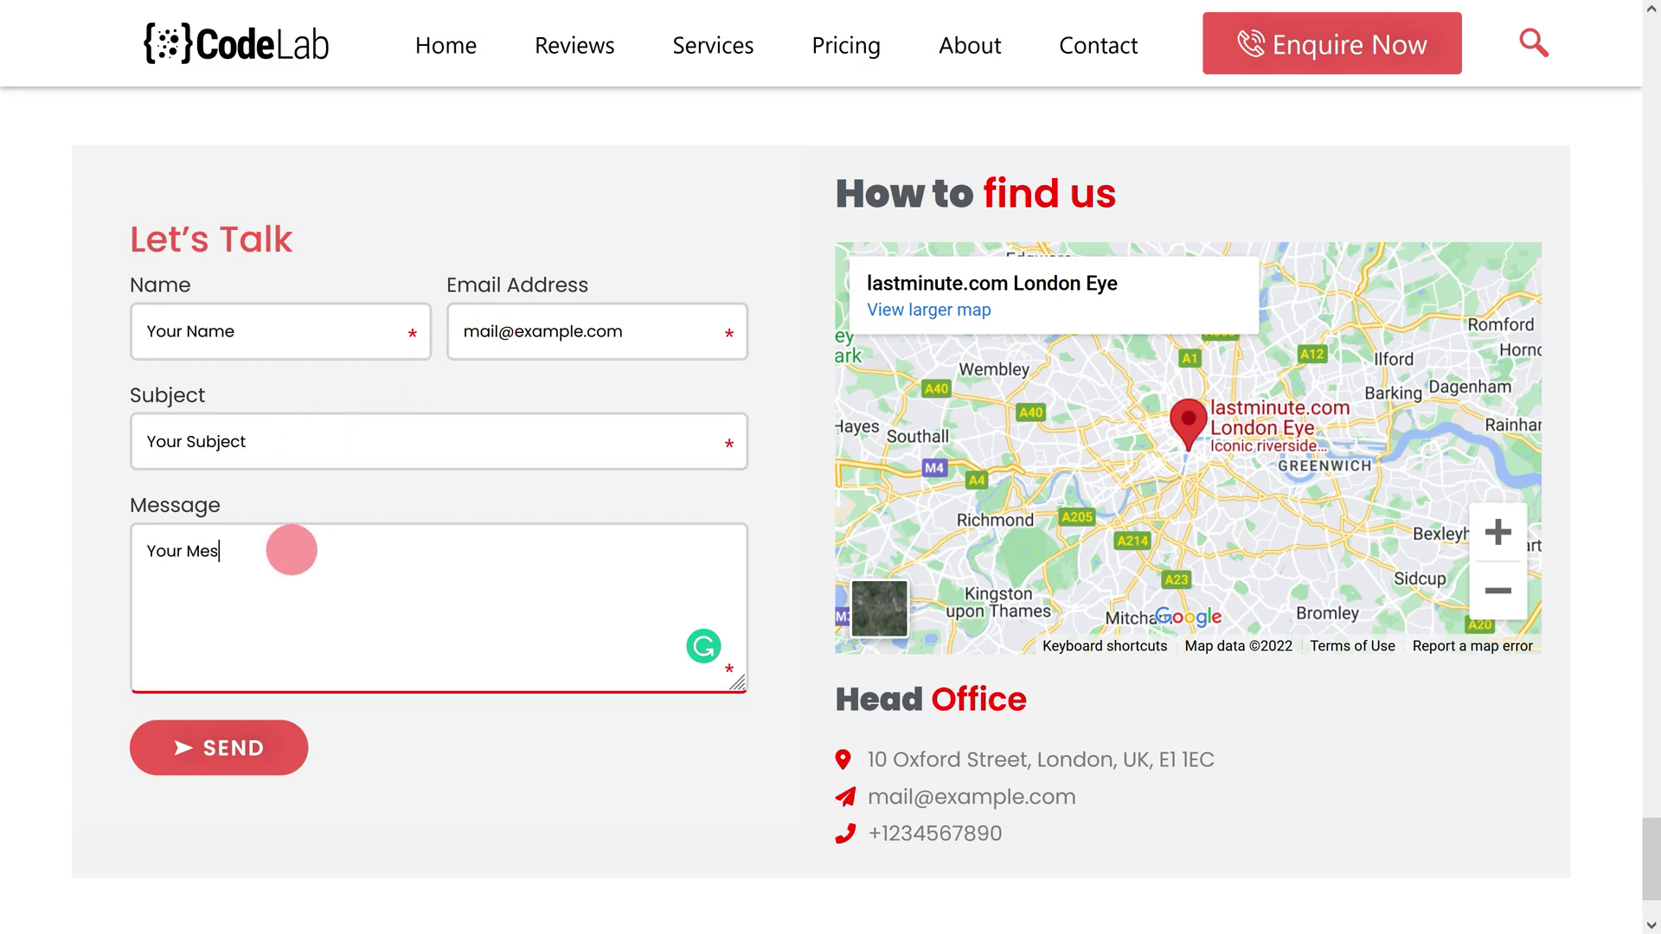
pyautogui.click(222, 762)
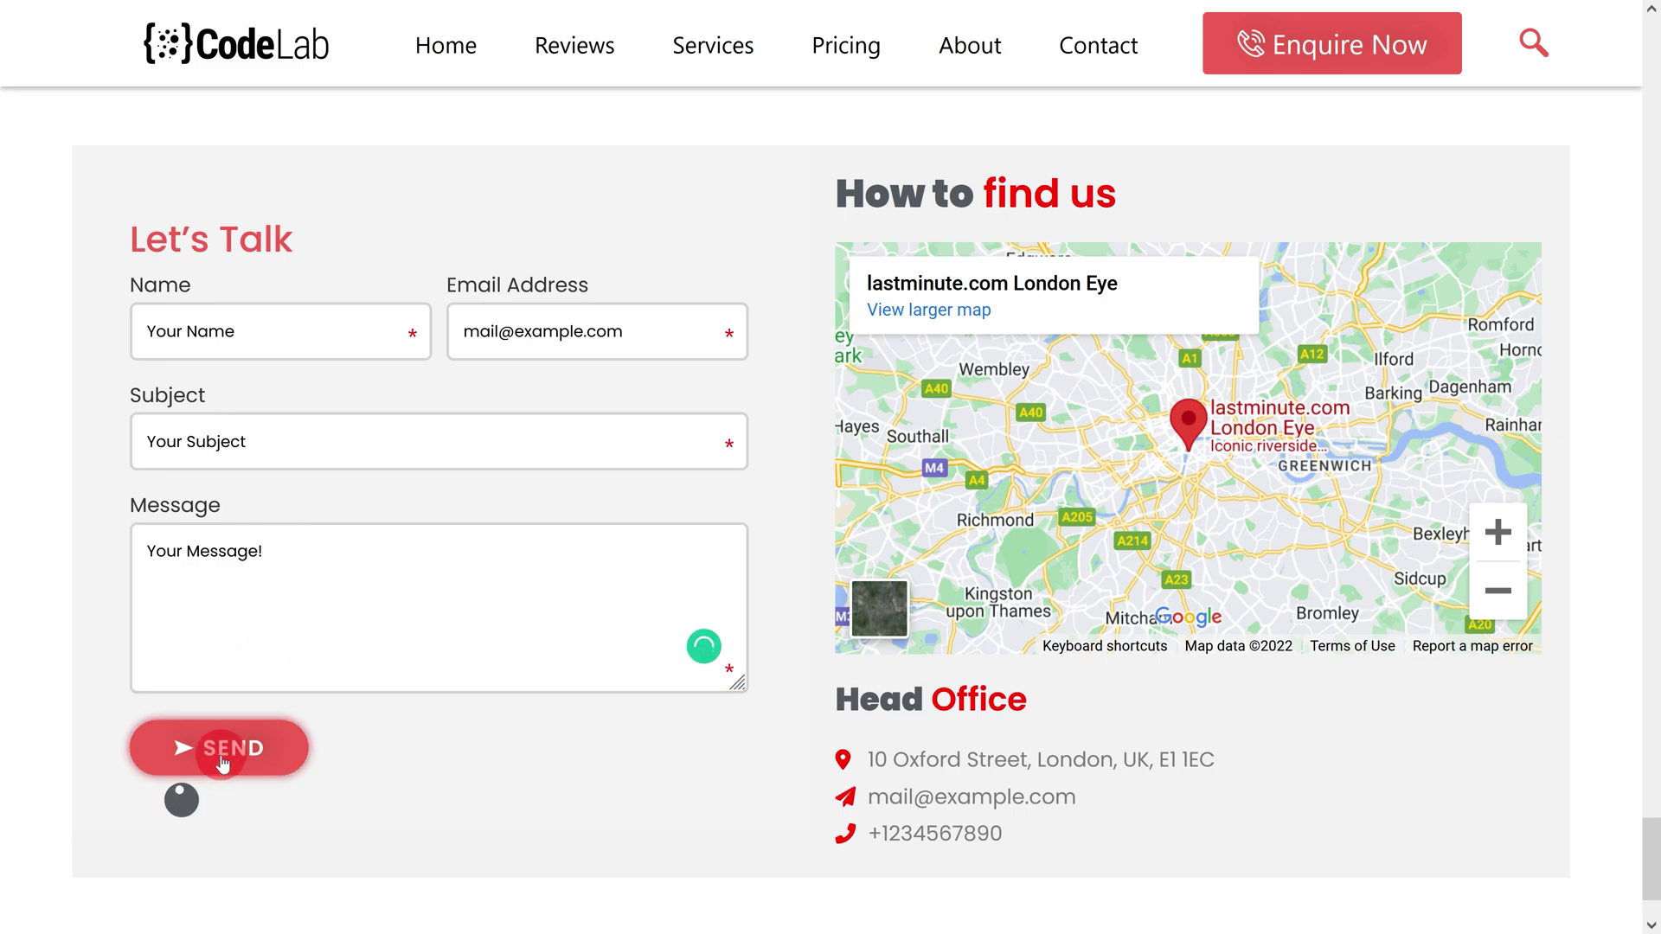